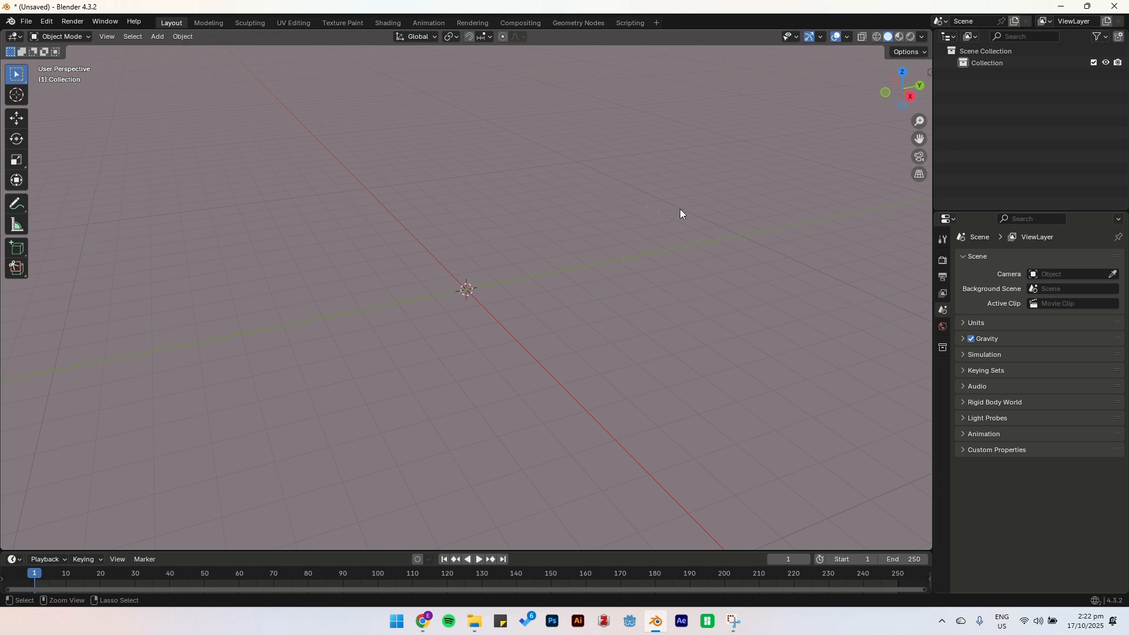
# Restore the deleted default objects, and delete the camera, cube and light again.
pyautogui.hotkey('ctrl', 'z')
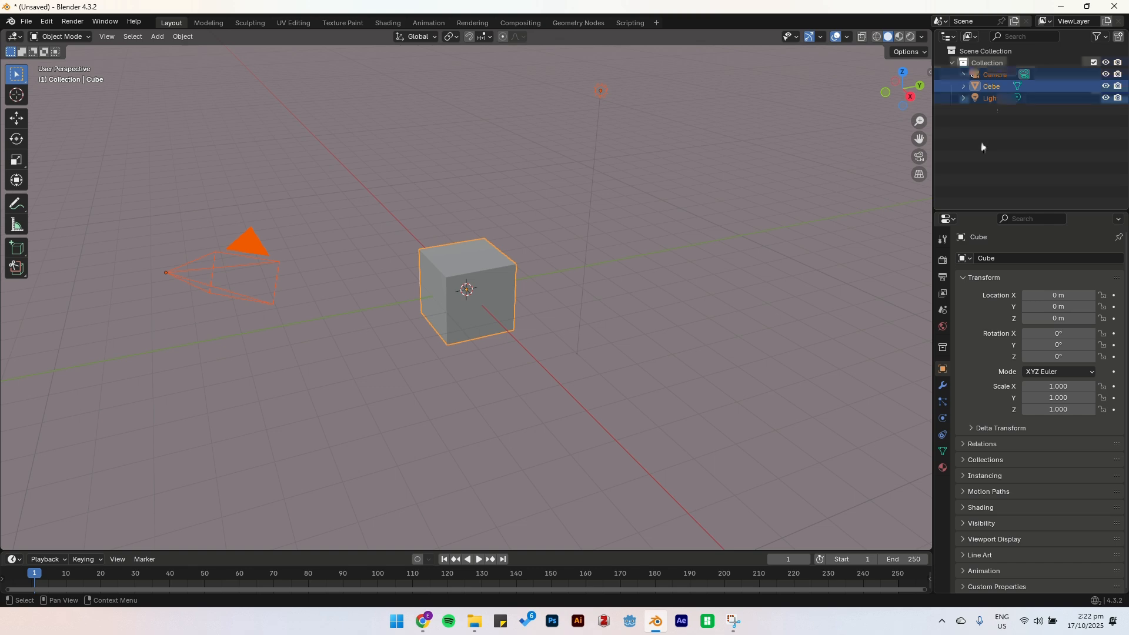
pyautogui.press('Delete')
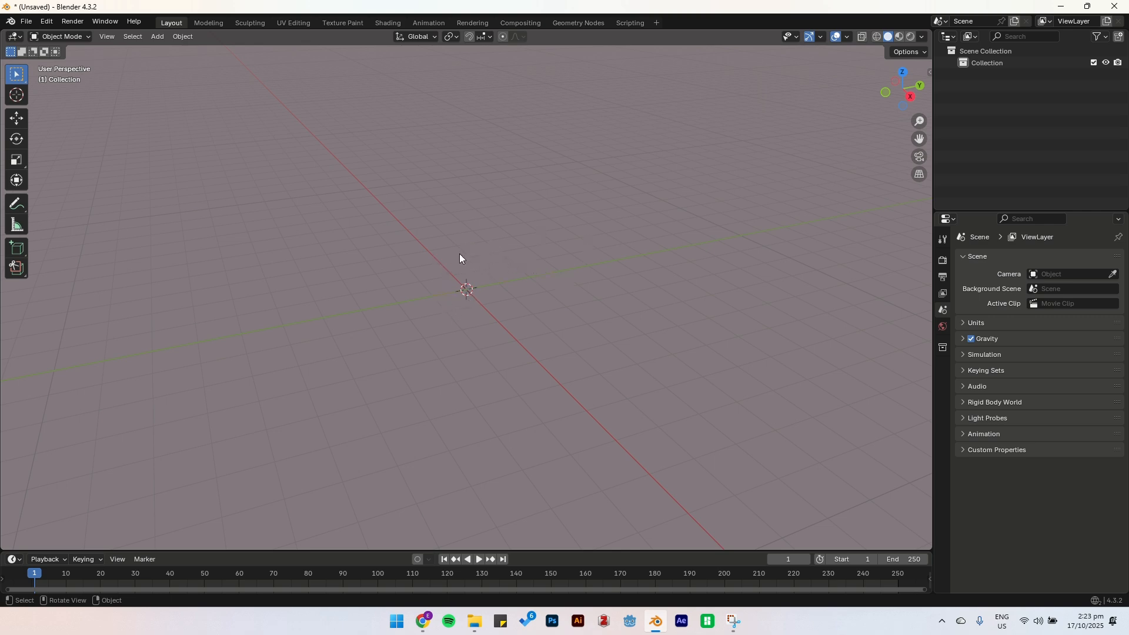
# Examine the empty scene in perspective and from the front orthographic view.
pyautogui.moveTo(472, 245); pyautogui.dragTo(588, 274, button='middle')
pyautogui.scroll(3, 530, 327)
pyautogui.scroll(3, 530, 326)
pyautogui.moveTo(635, 287); pyautogui.dragTo(570, 296, button='middle')
pyautogui.press('KP_1')
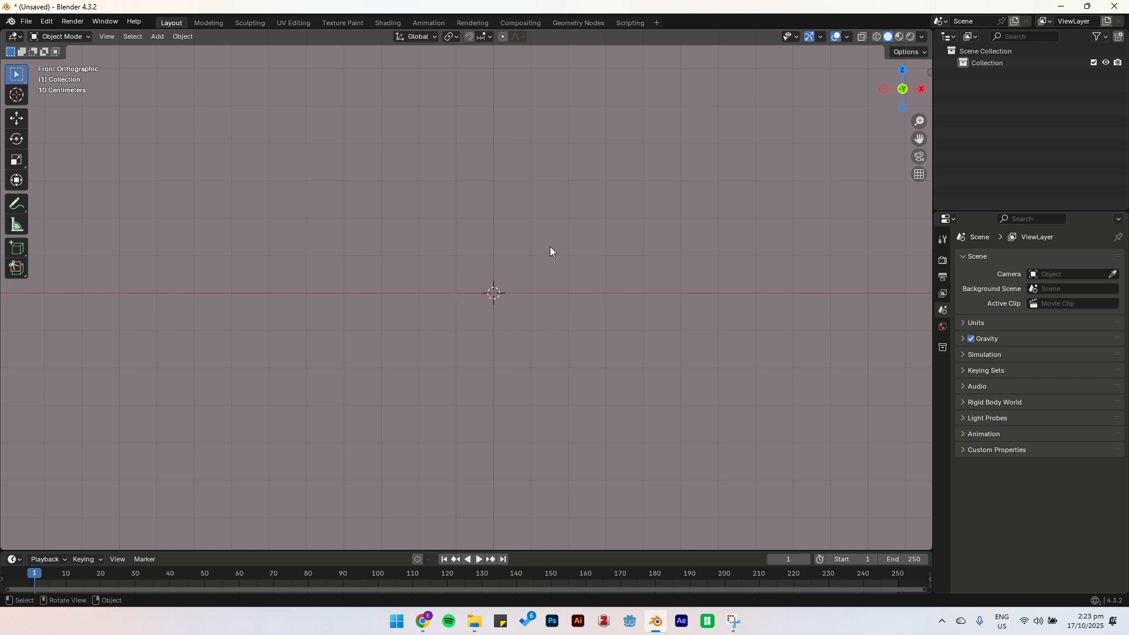
pyautogui.moveTo(544, 247); pyautogui.dragTo(559, 265, button='middle')
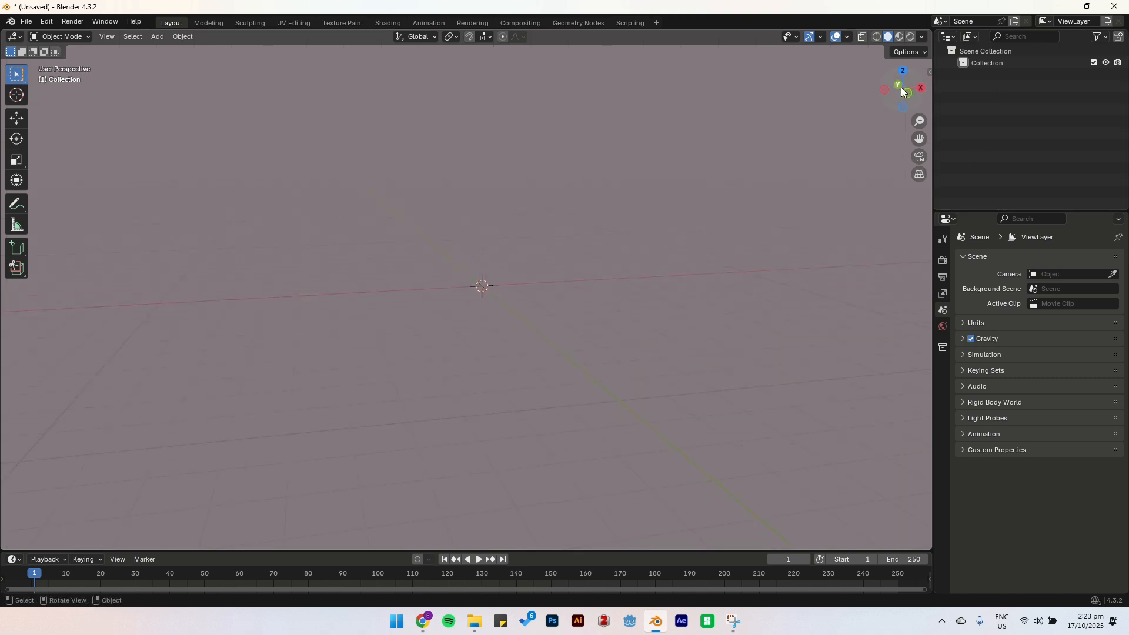
pyautogui.moveTo(903, 91); pyautogui.dragTo(919, 94)
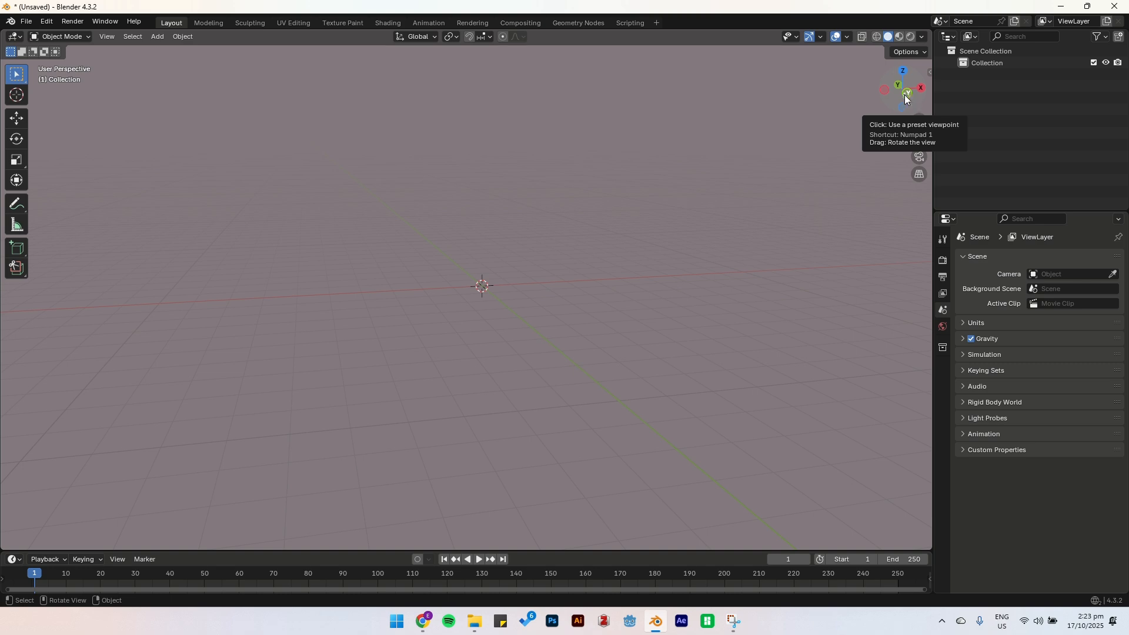
pyautogui.click(907, 94)
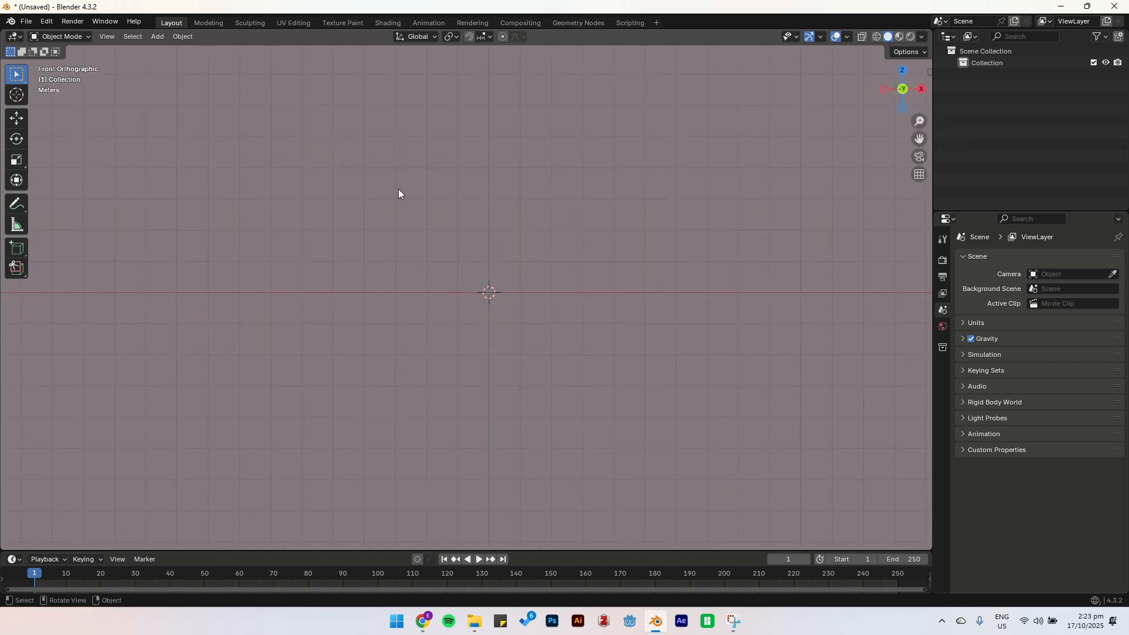
# View the empty scene from the right and top orthographic views.
pyautogui.moveTo(418, 190); pyautogui.dragTo(452, 241, button='middle')
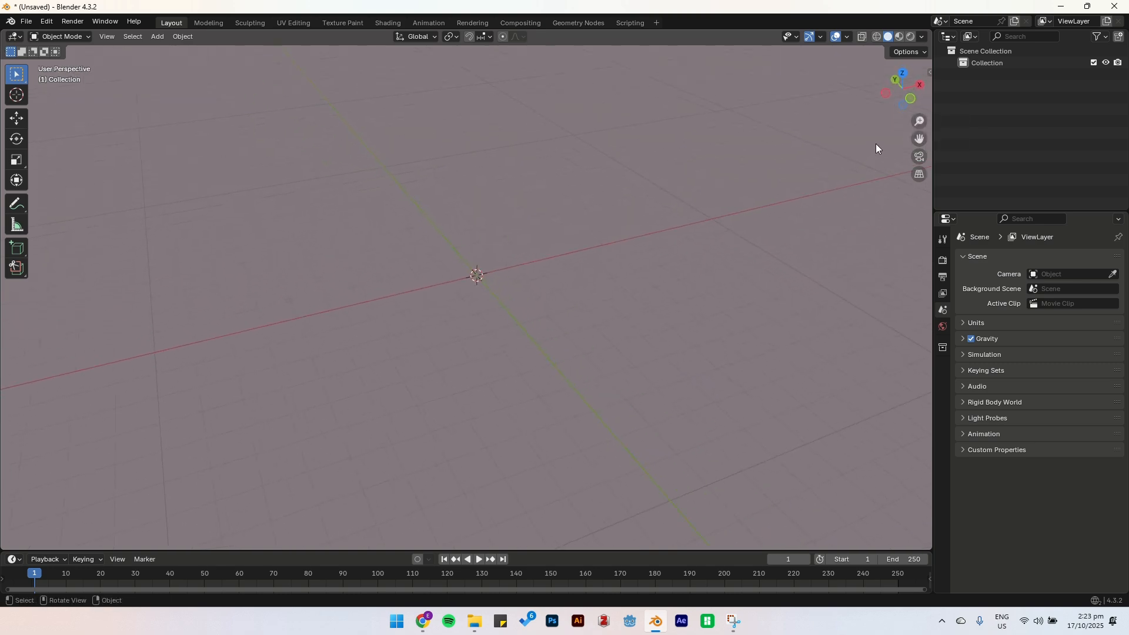
pyautogui.press('KP_3')
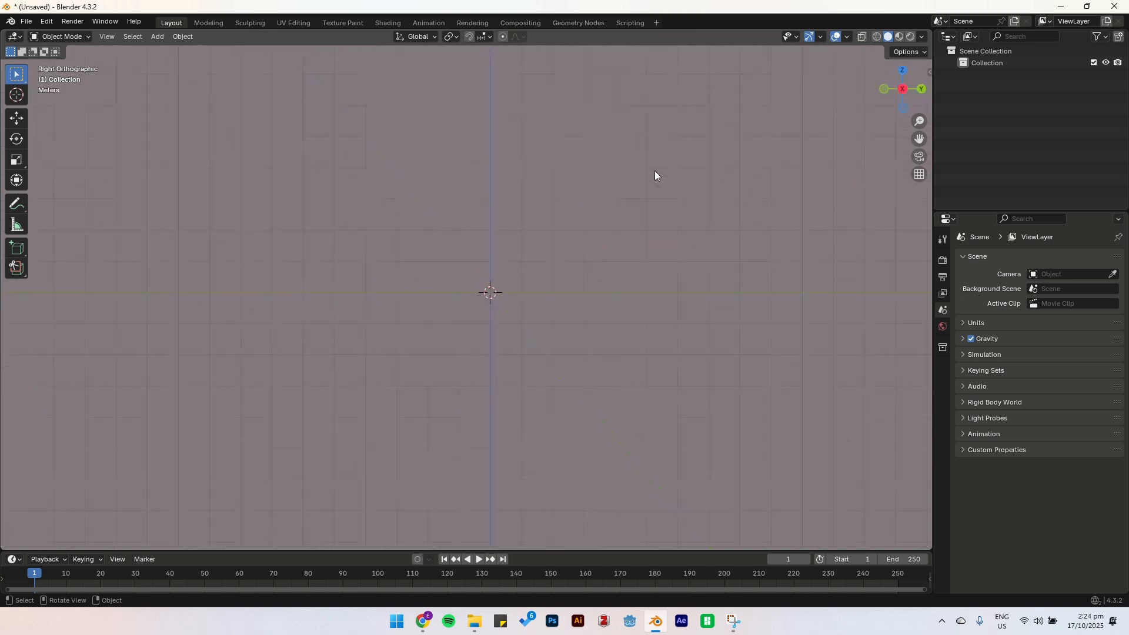
pyautogui.moveTo(798, 132); pyautogui.dragTo(782, 164, button='middle')
pyautogui.click(906, 99)
pyautogui.press('KP_7')
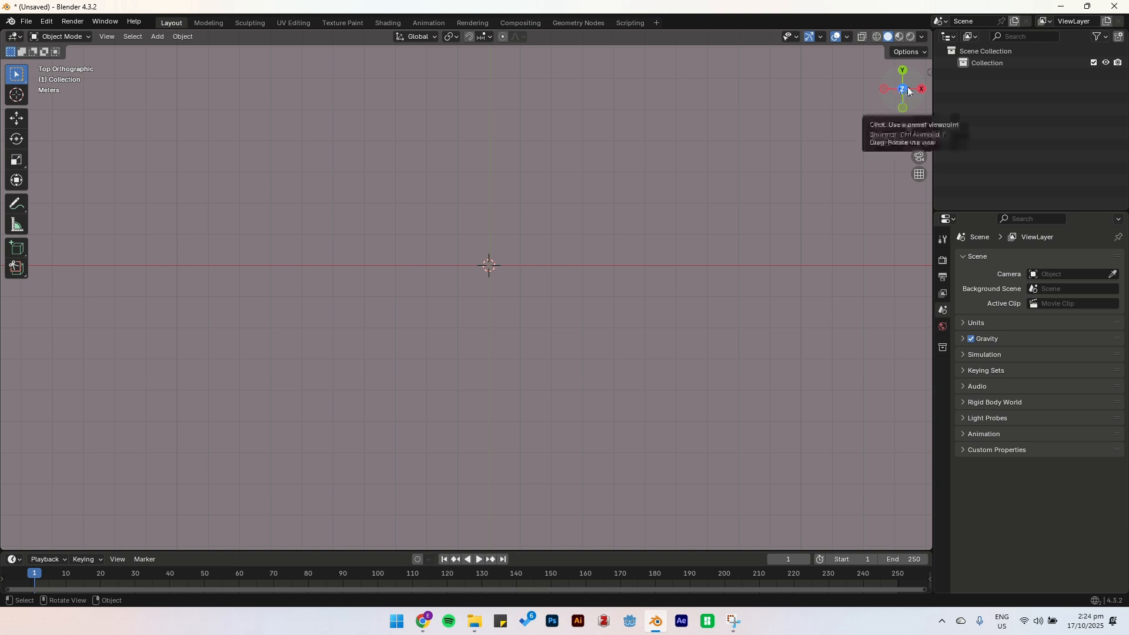
pyautogui.moveTo(909, 88); pyautogui.dragTo(892, 92)
pyautogui.moveTo(607, 231); pyautogui.dragTo(748, 95, button='middle')
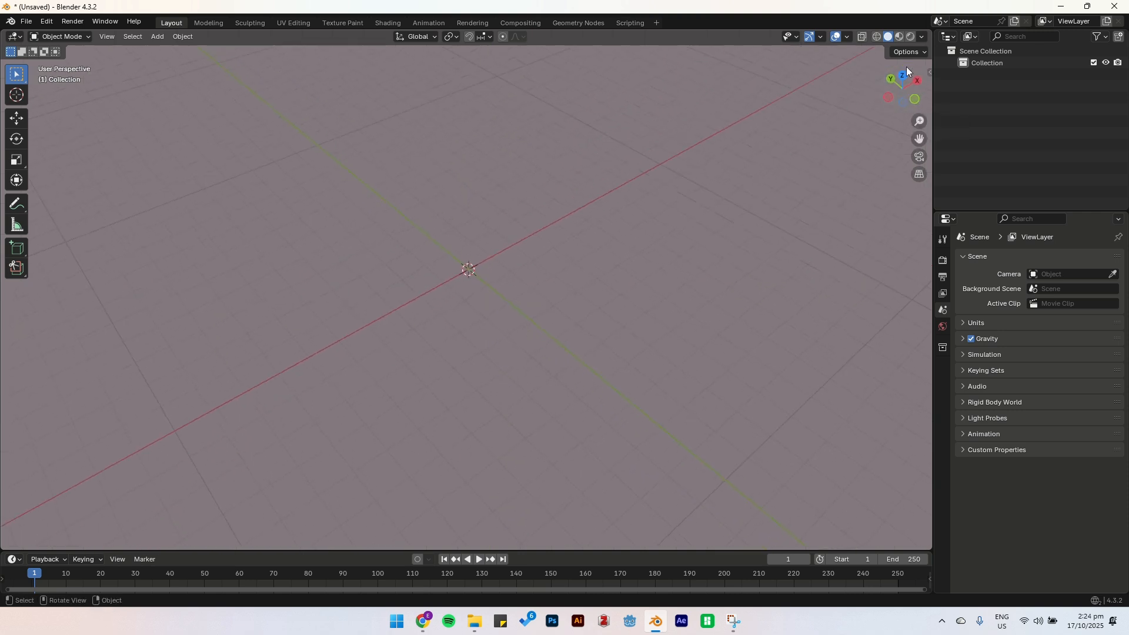
# View the empty scene from the back and left orthographic views, and return to a perspective view.
pyautogui.moveTo(485, 194); pyautogui.dragTo(440, 170, button='middle')
pyautogui.press('ctrl+KP_1')
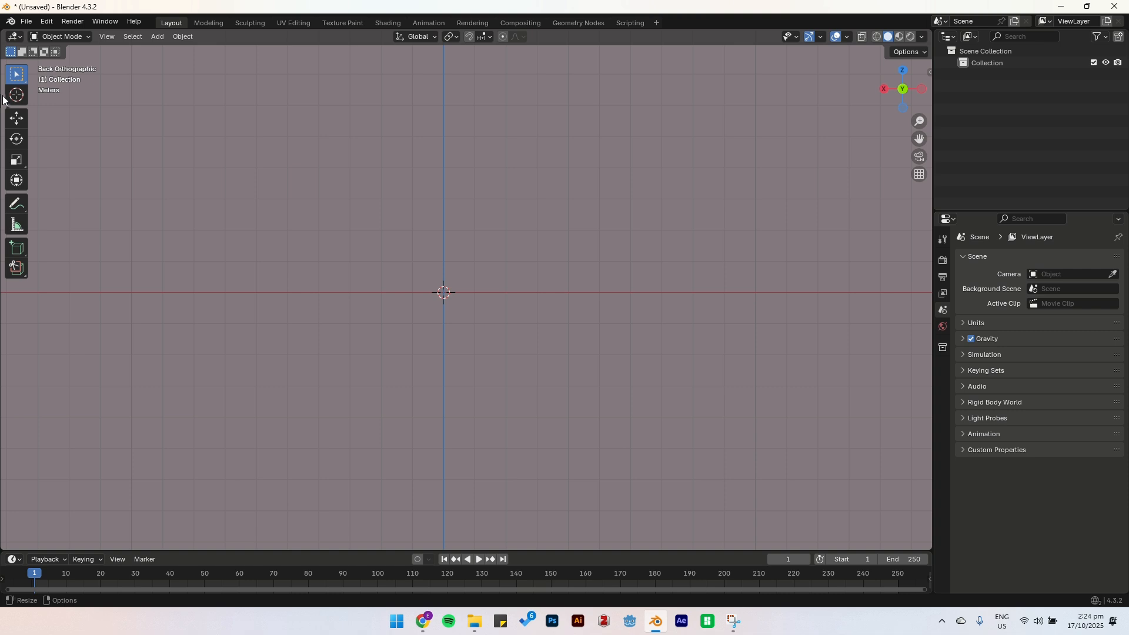
pyautogui.press('ctrl+KP_3')
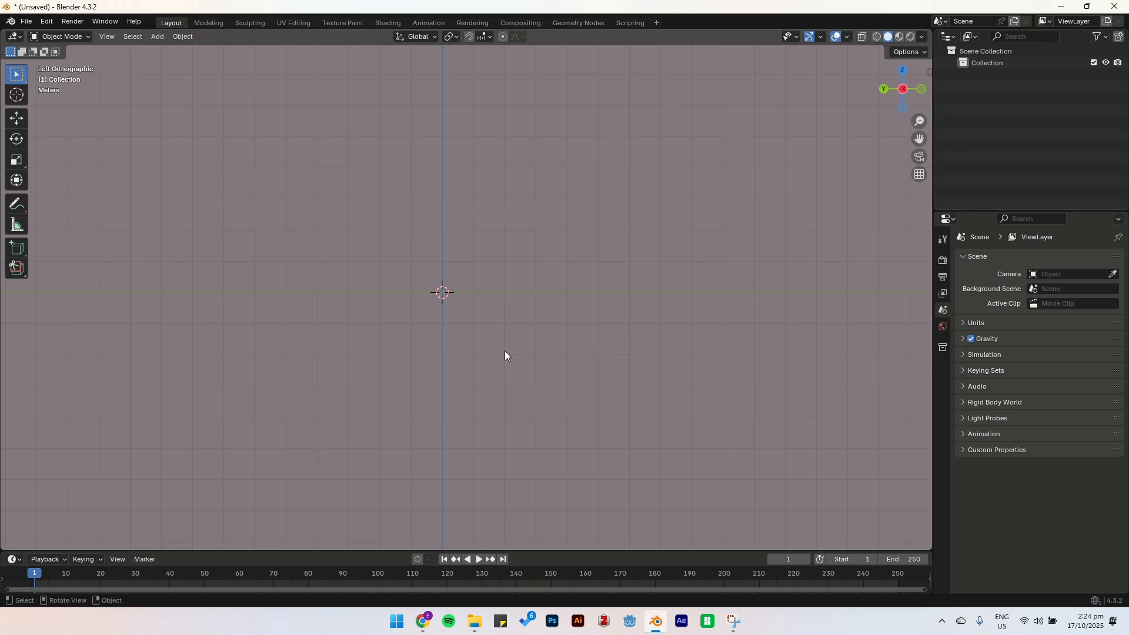
pyautogui.moveTo(475, 345); pyautogui.dragTo(682, 222, button='middle')
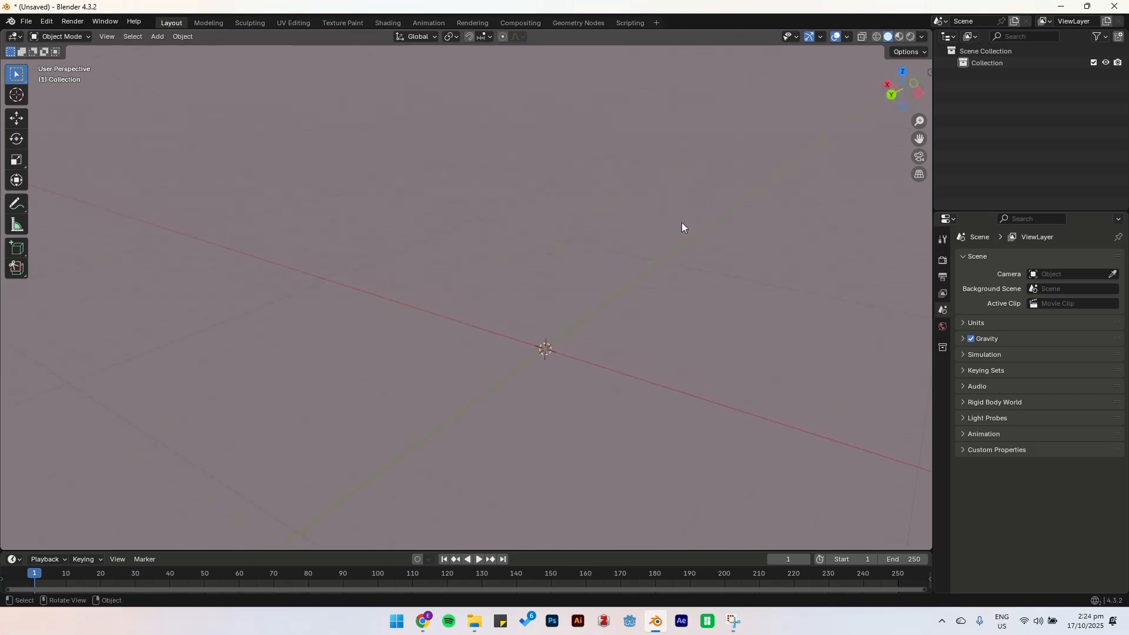
pyautogui.moveTo(697, 305); pyautogui.dragTo(382, 327, button='middle')
pyautogui.keyDown('shift'); pyautogui.moveTo(509, 385); pyautogui.dragTo(525, 336, button='middle'); pyautogui.keyUp('shift')
# Add a cube mesh at the world origin.
pyautogui.press('shift')
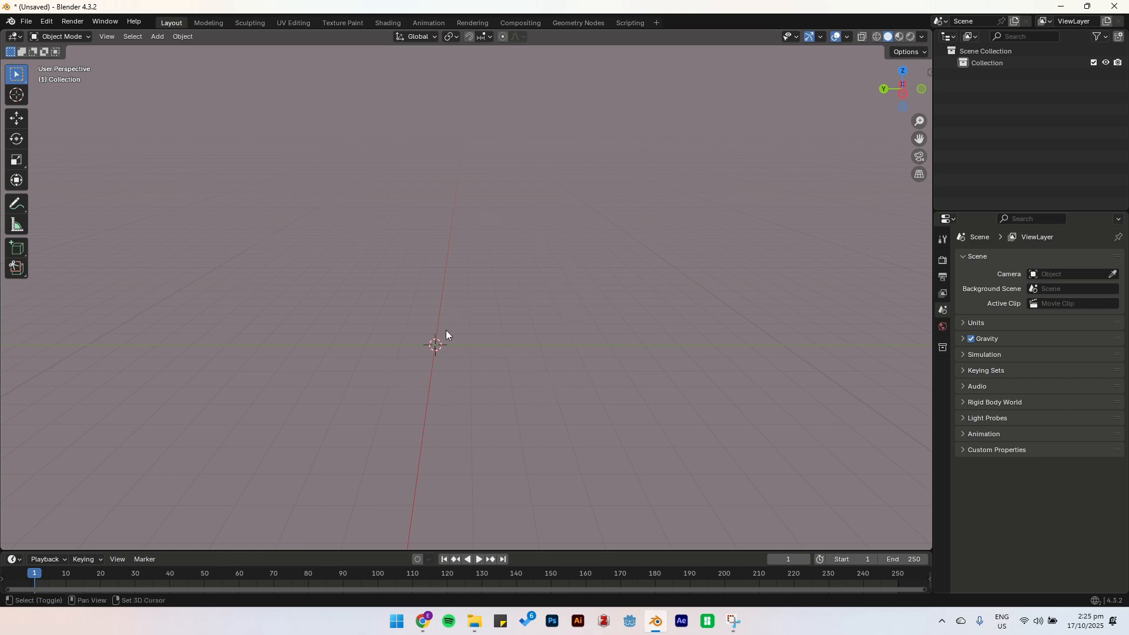
pyautogui.hotkey('shift', 'a')
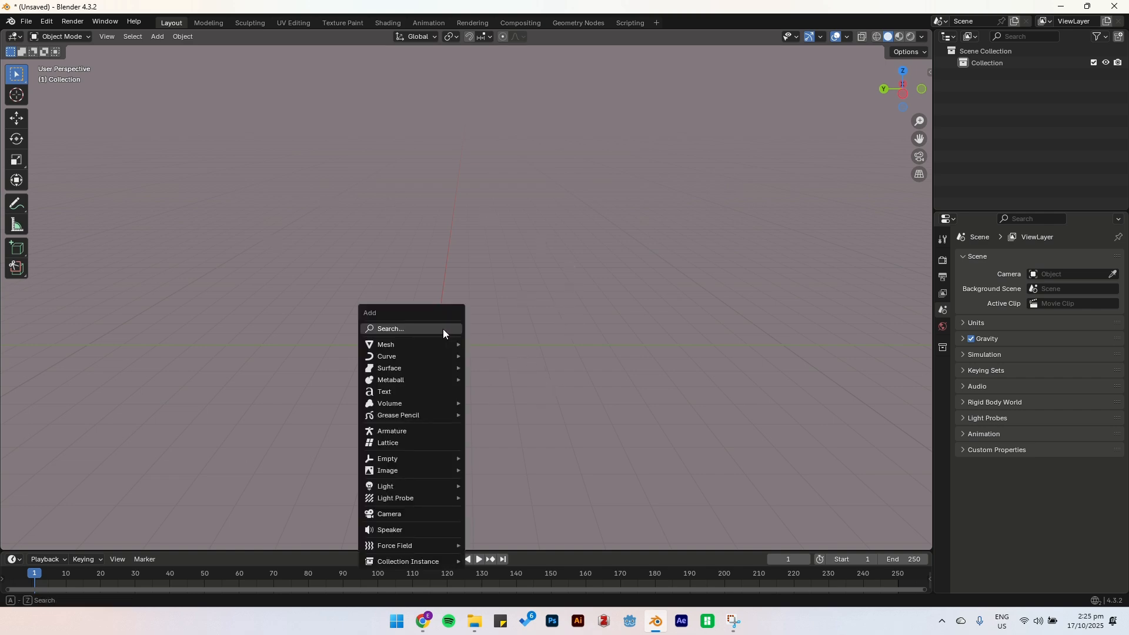
pyautogui.moveTo(404, 344)
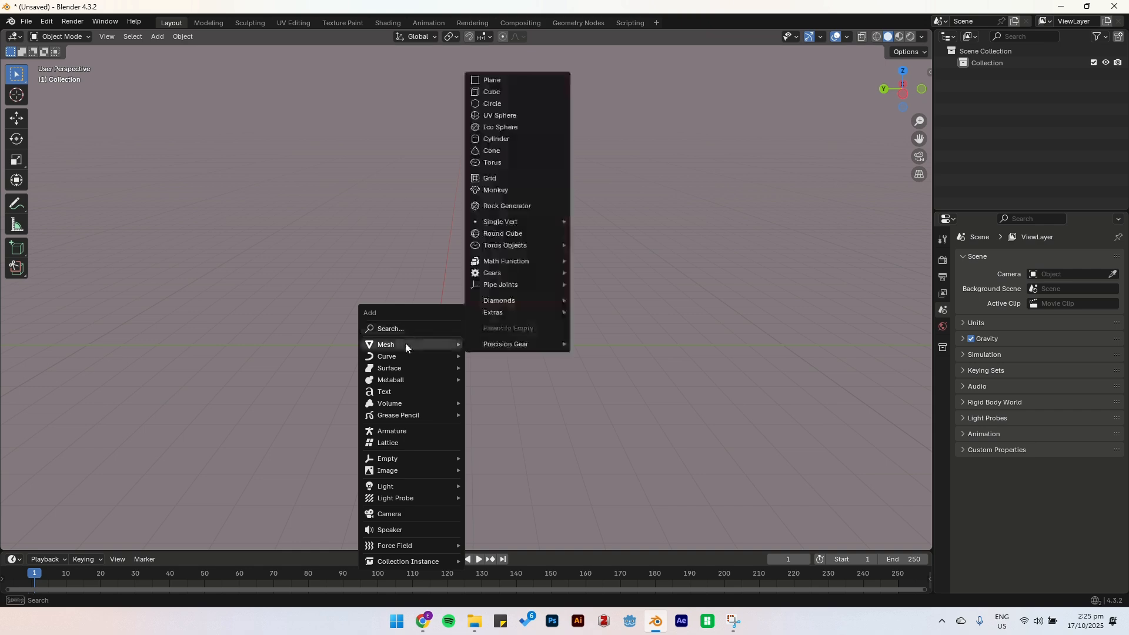
pyautogui.click(483, 93)
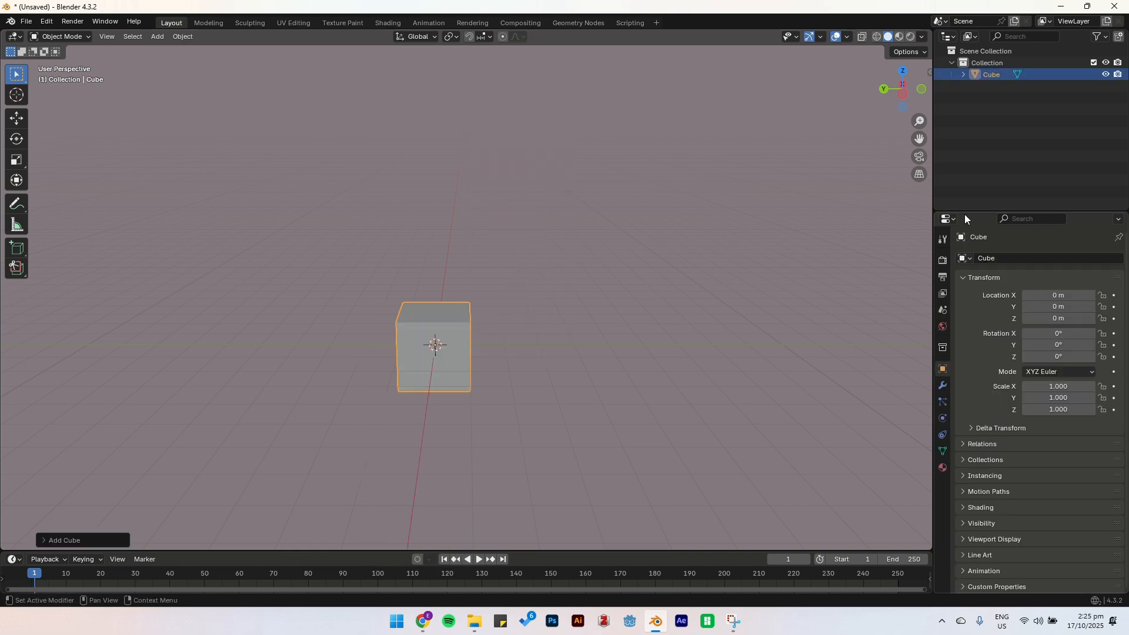
# Move the cube freely away from the origin to about X 5.73 m, Y -4.34 m, Z 5.65 m.
pyautogui.moveTo(435, 294); pyautogui.dragTo(485, 292, button='middle')
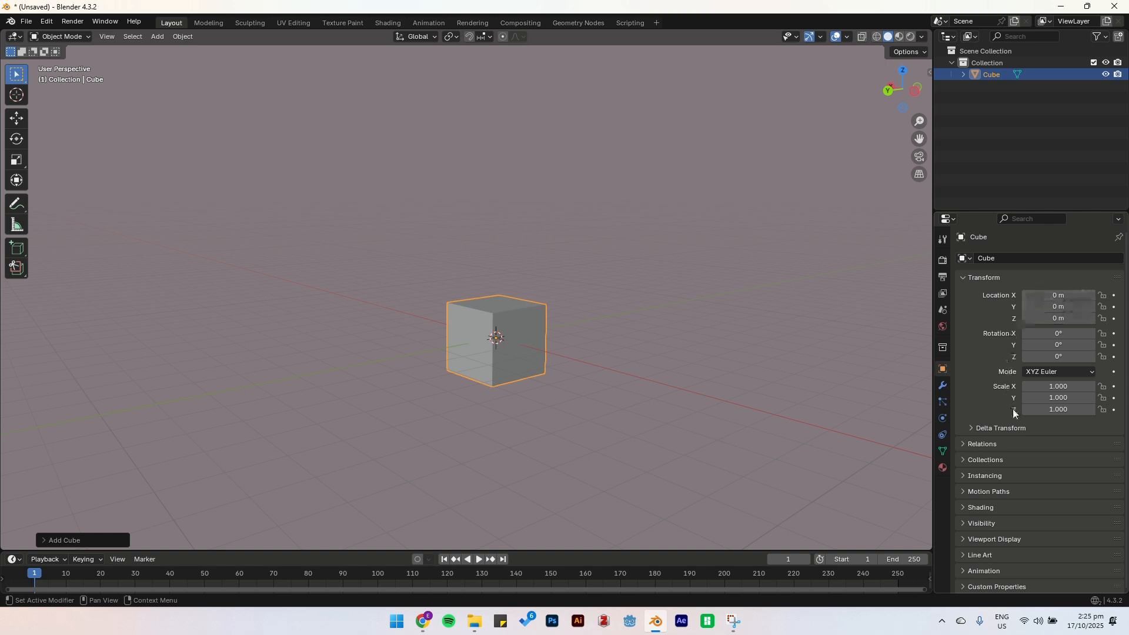
pyautogui.moveTo(693, 415); pyautogui.dragTo(488, 436, button='middle')
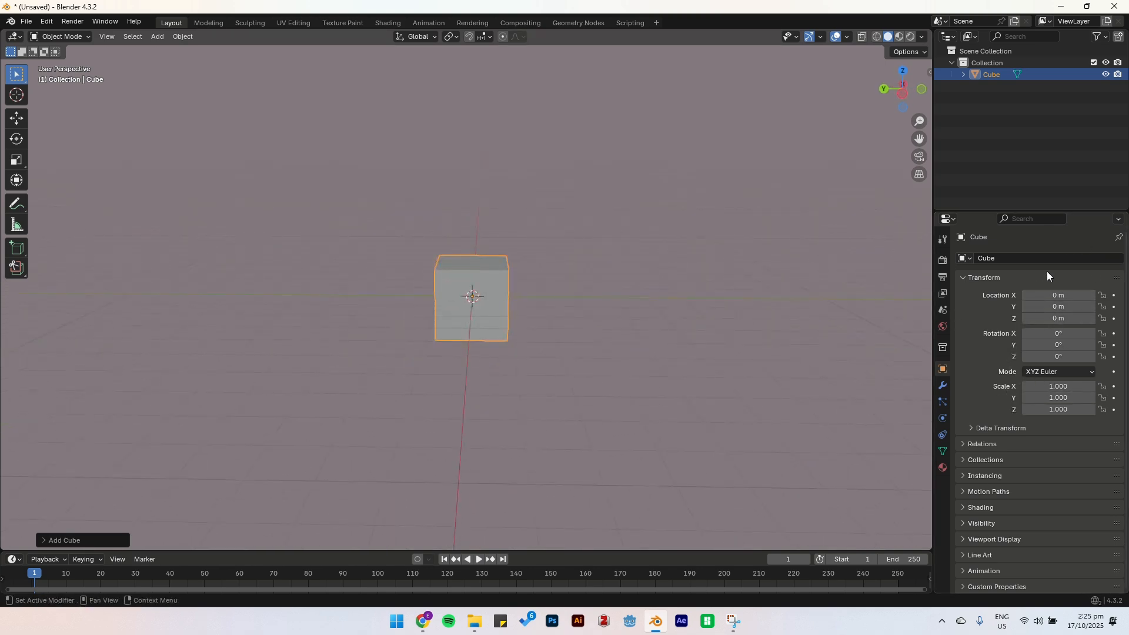
pyautogui.scroll(3, 602, 467)
pyautogui.scroll(-5, 602, 442)
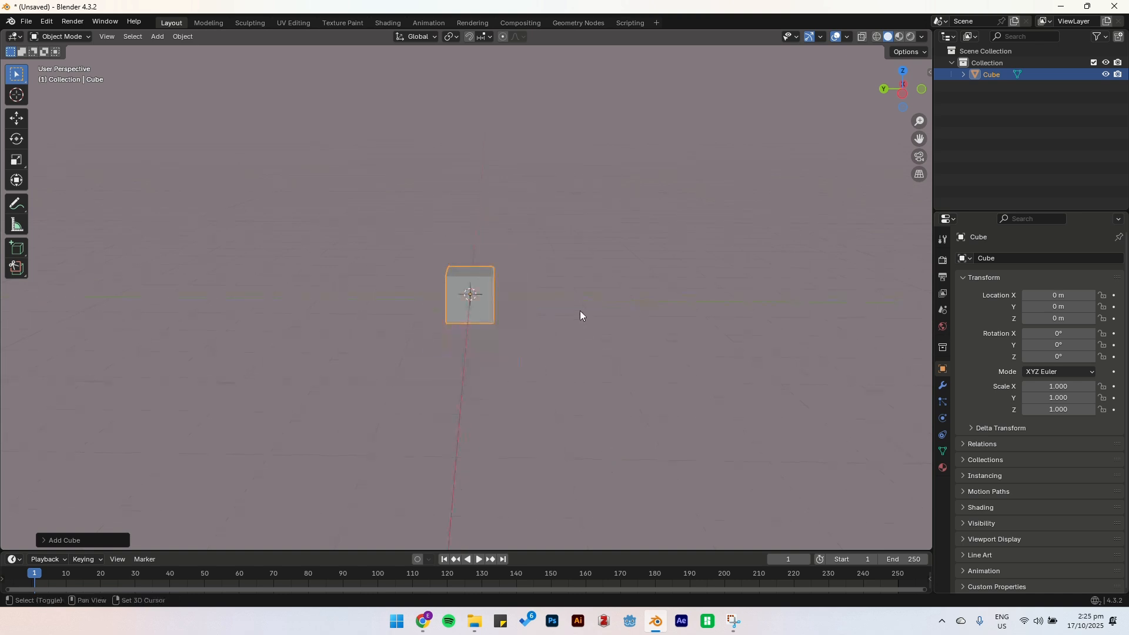
pyautogui.moveTo(582, 315); pyautogui.dragTo(393, 375, button='middle')
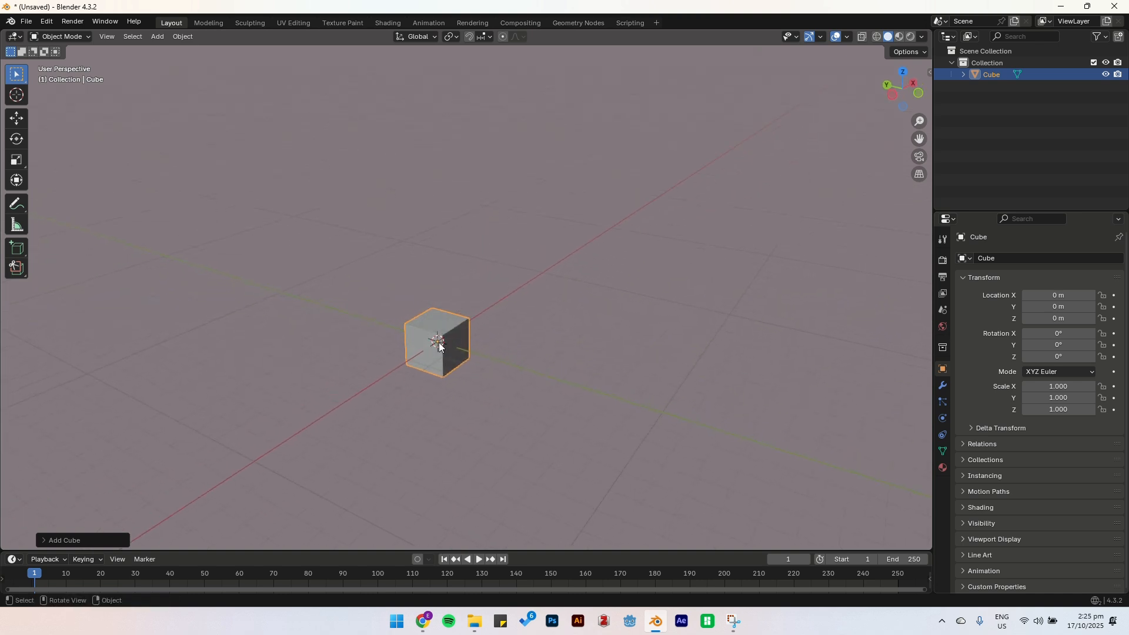
pyautogui.moveTo(439, 342); pyautogui.dragTo(505, 318, button='middle')
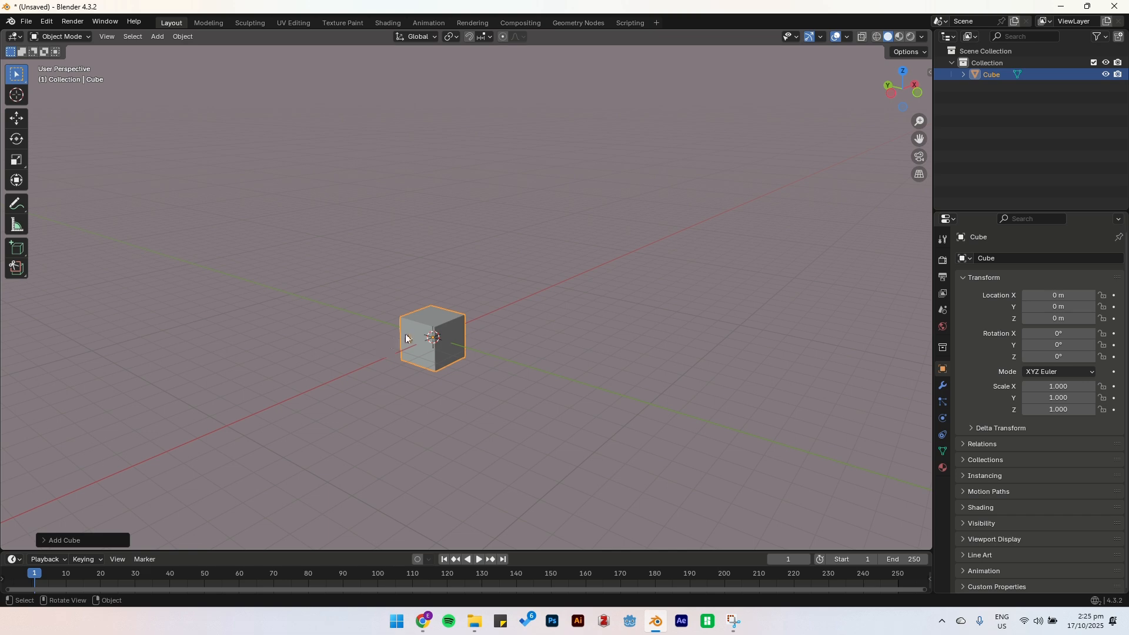
pyautogui.press('g')
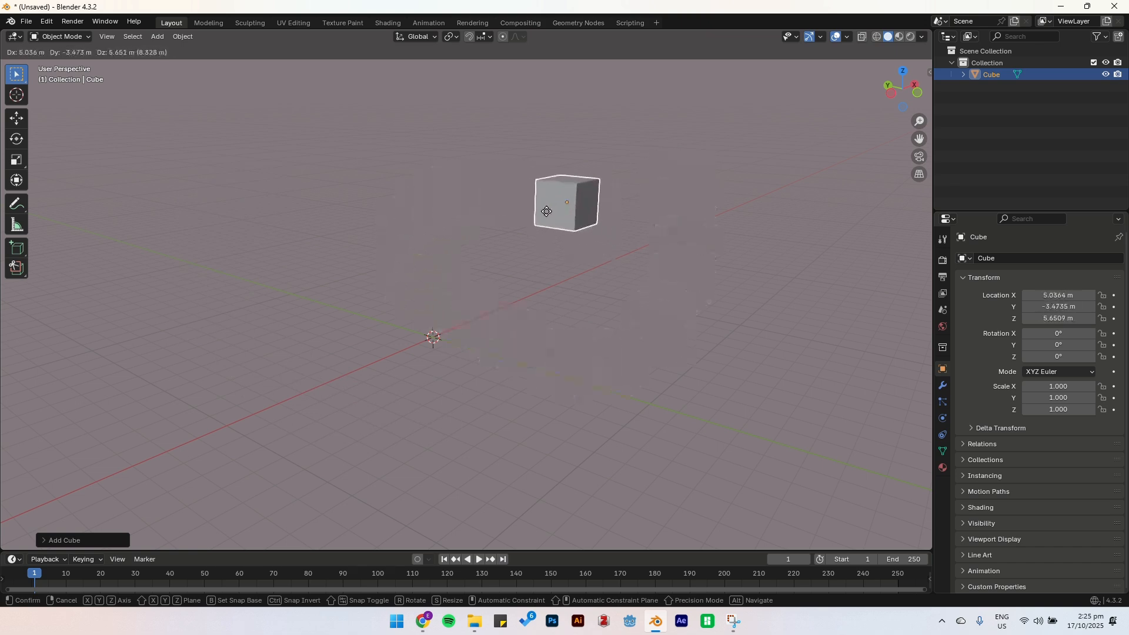
pyautogui.click(573, 210)
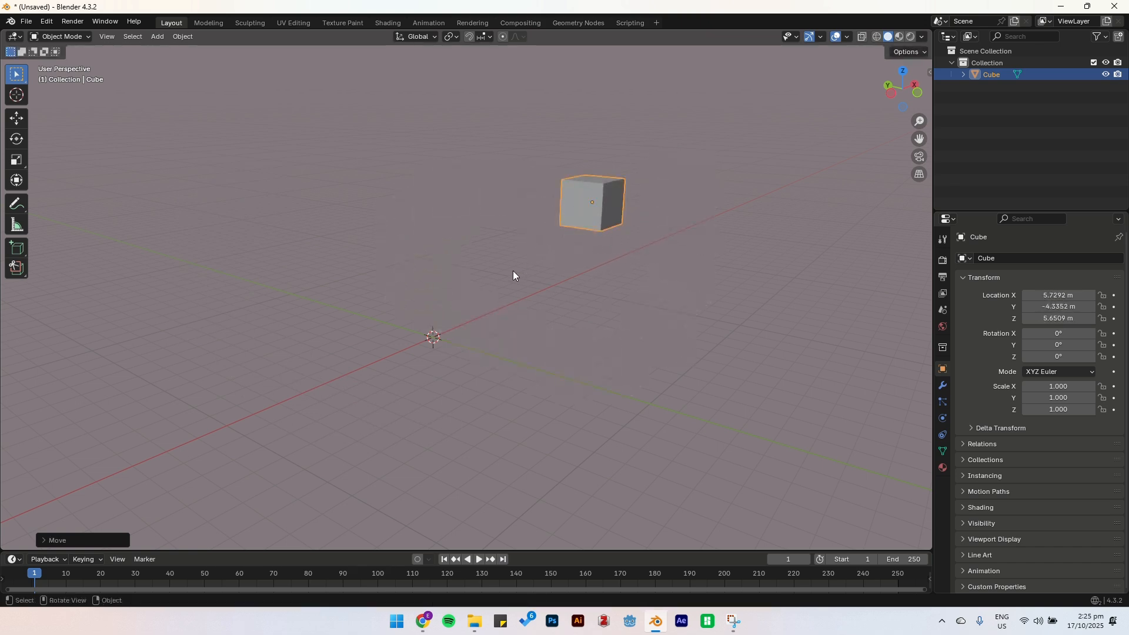
# Clear the cube's location to return it to the world origin.
pyautogui.moveTo(513, 274); pyautogui.dragTo(594, 282, button='middle')
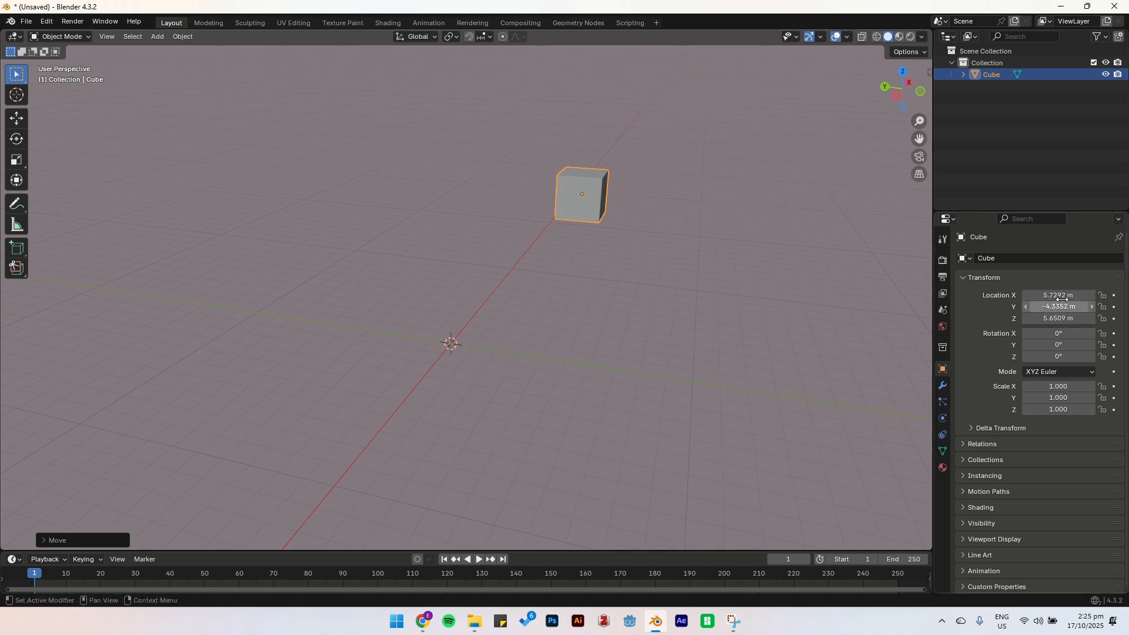
pyautogui.moveTo(829, 271); pyautogui.dragTo(740, 252, button='middle')
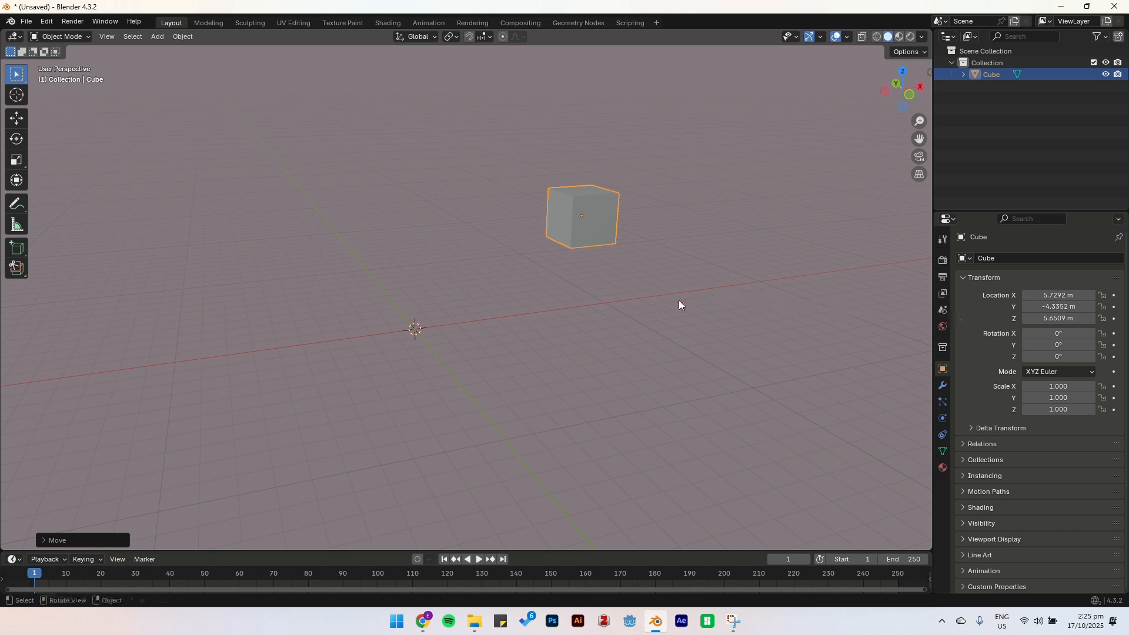
pyautogui.hotkey('alt', 'g')
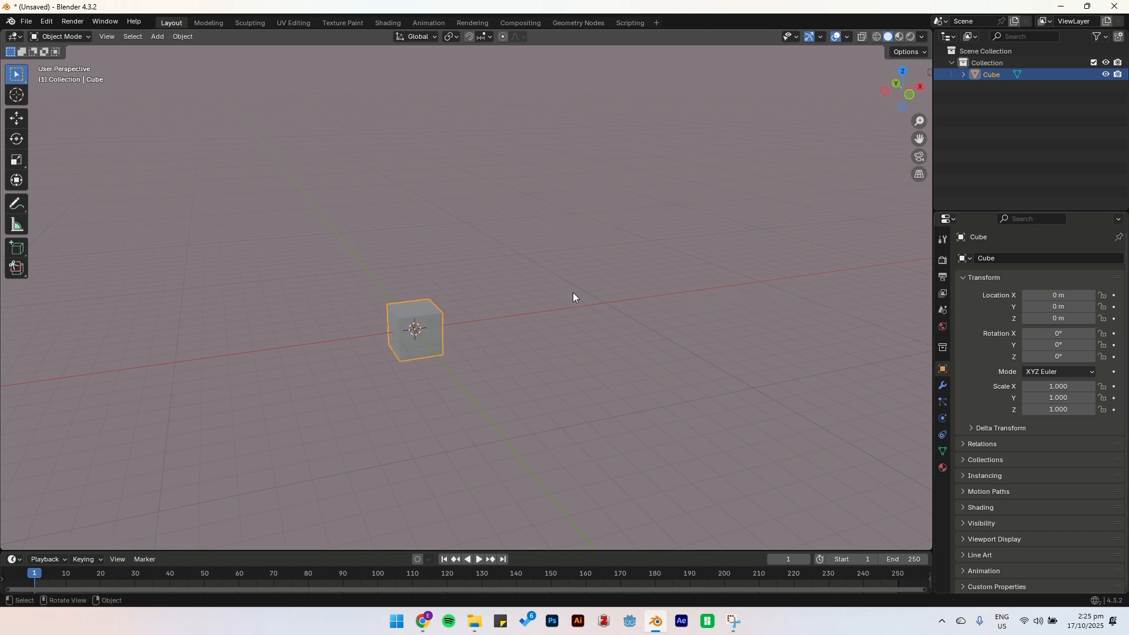
# Move the cube freely to about X 6.52 m, Y -1.53 m, Z 2.66 m, and set all three location values to 0.
pyautogui.press('g')
pyautogui.click(719, 235)
pyautogui.click(1058, 295)
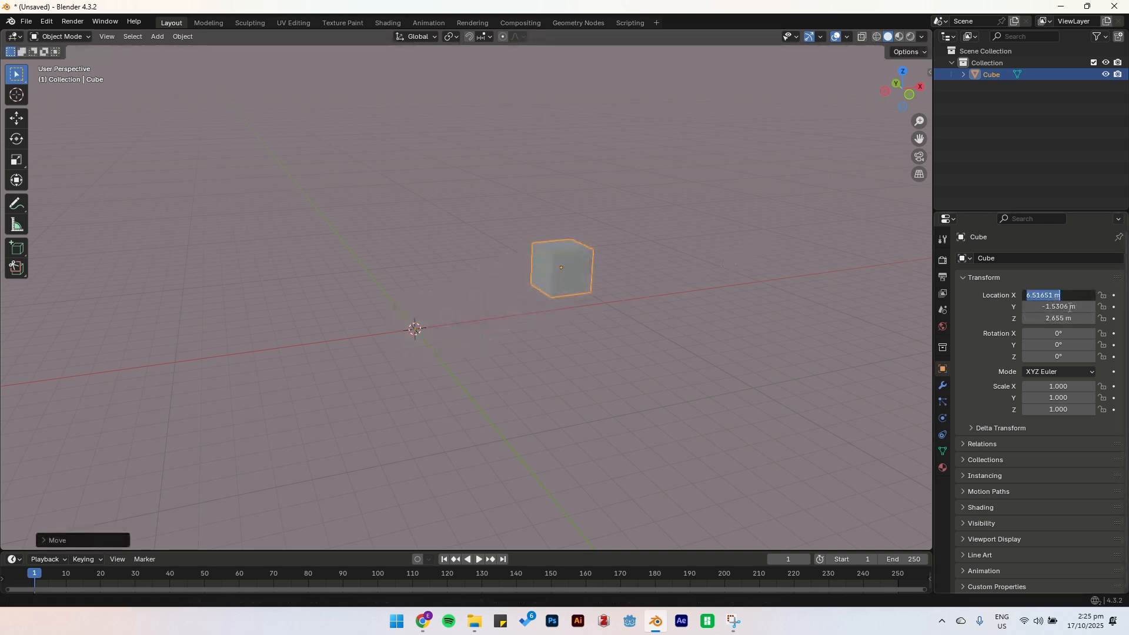
pyautogui.write('0')
pyautogui.press('Tab')
pyautogui.write('0')
pyautogui.press('Tab')
pyautogui.write('0')
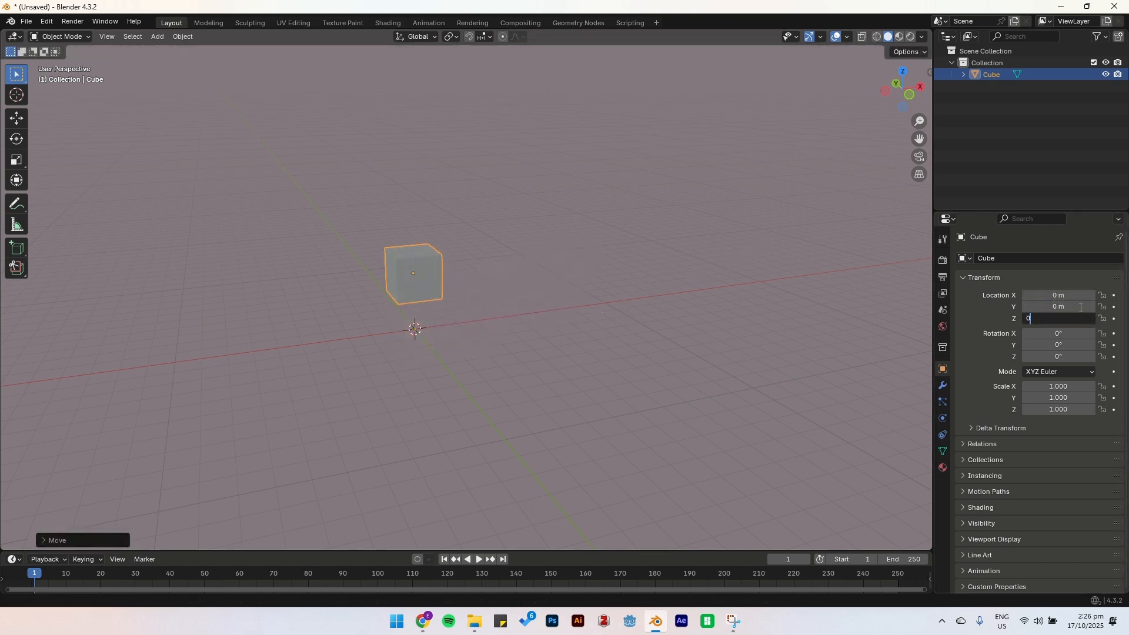
pyautogui.press('Return')
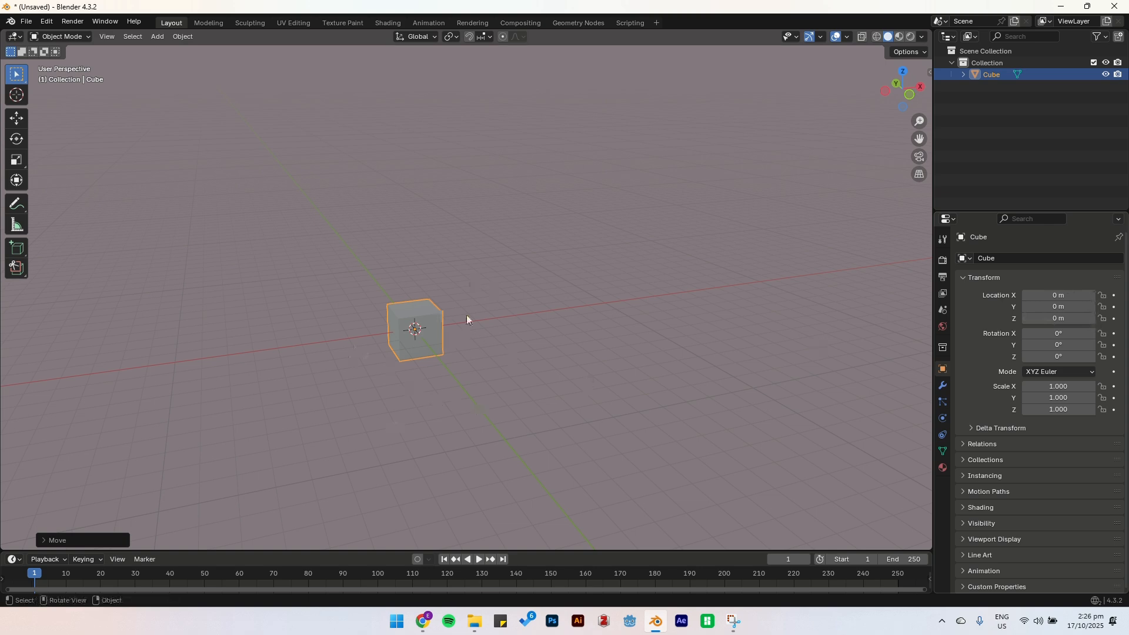
# Move the cube 2 m upward along the global Z axis.
pyautogui.moveTo(467, 319); pyautogui.dragTo(456, 346, button='middle')
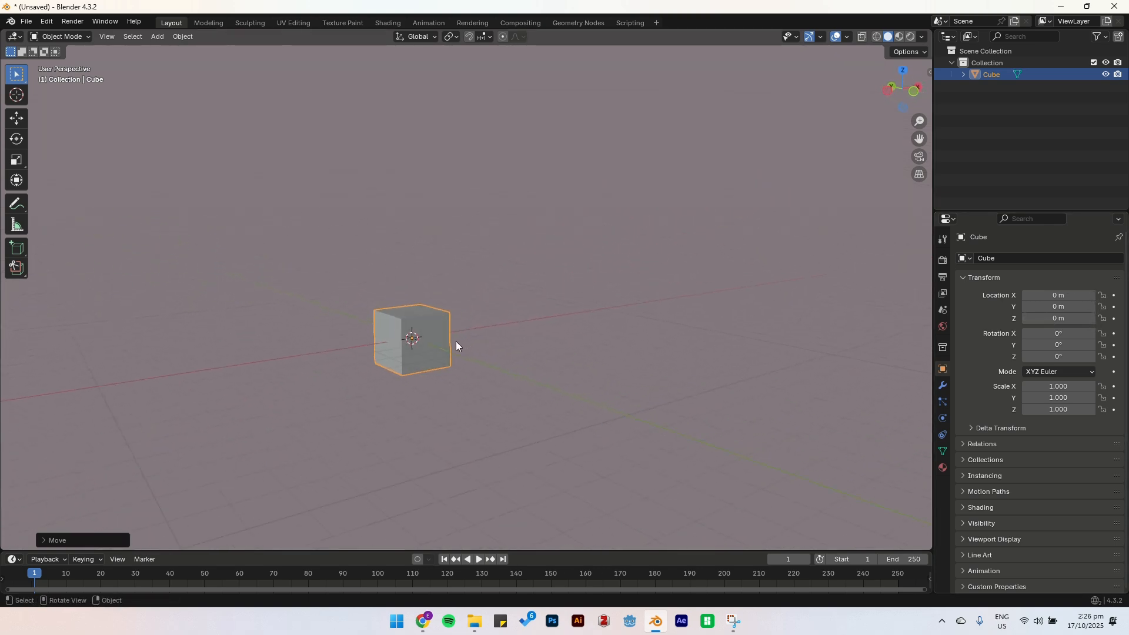
pyautogui.press('g')
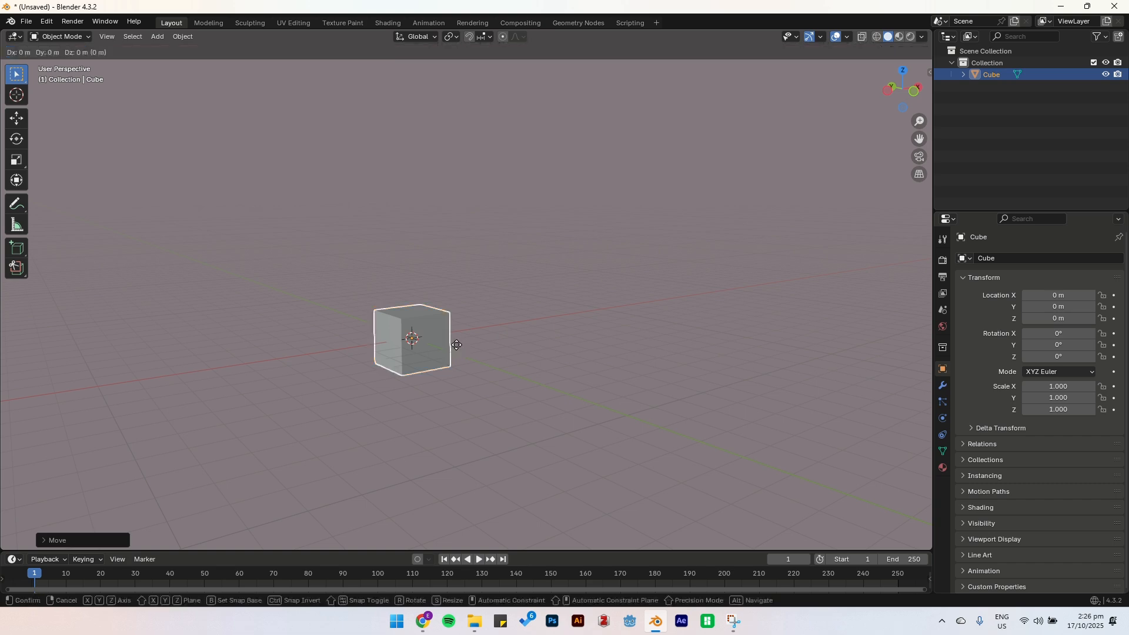
pyautogui.press('z')
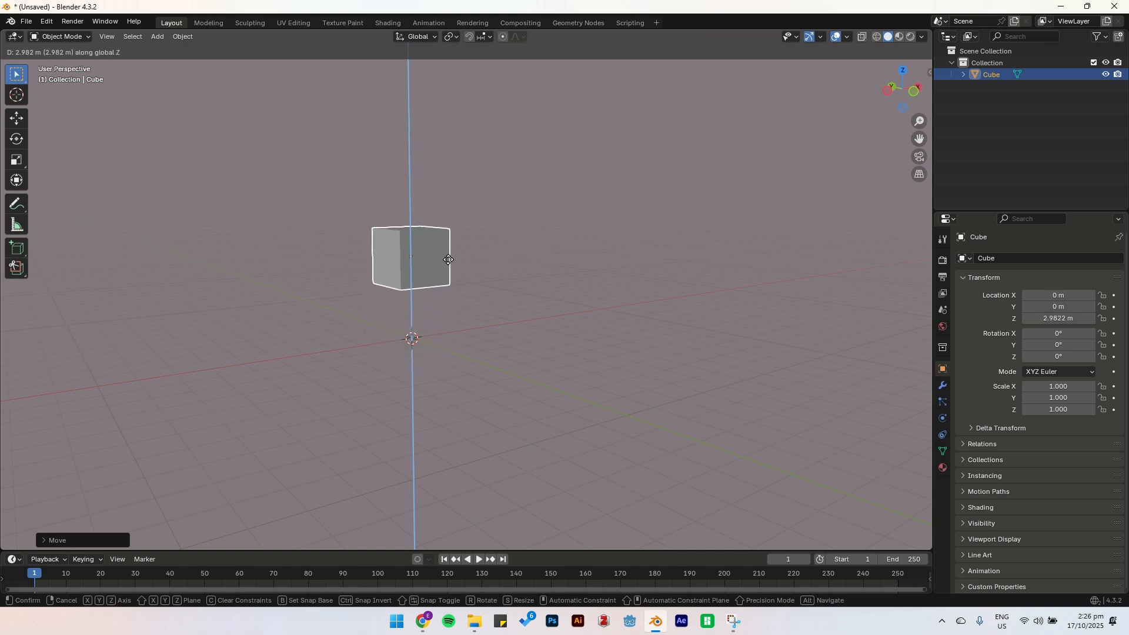
pyautogui.write('2')
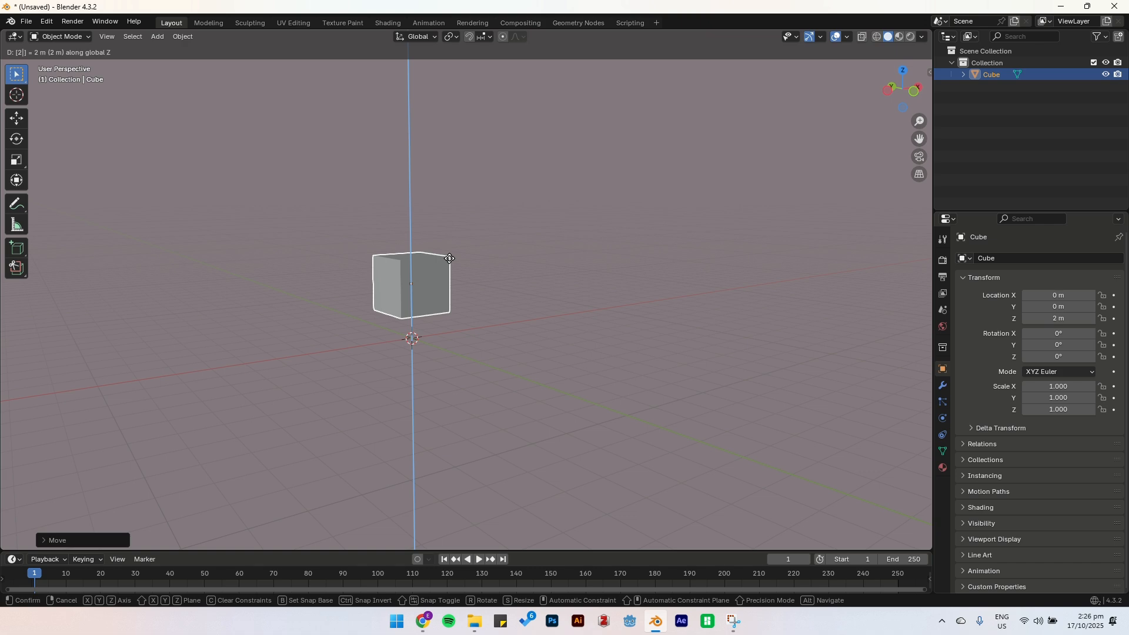
pyautogui.press('Return')
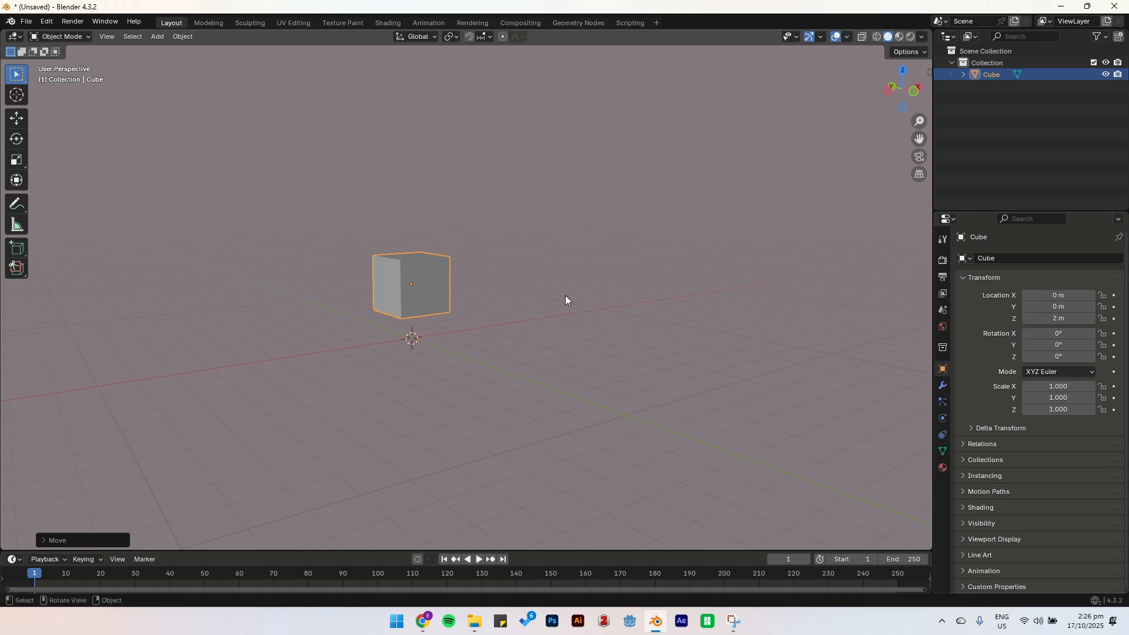
# Try moving the cube along the global Y axis and along the global X axis, cancelling each move.
pyautogui.moveTo(565, 299); pyautogui.dragTo(446, 331, button='middle')
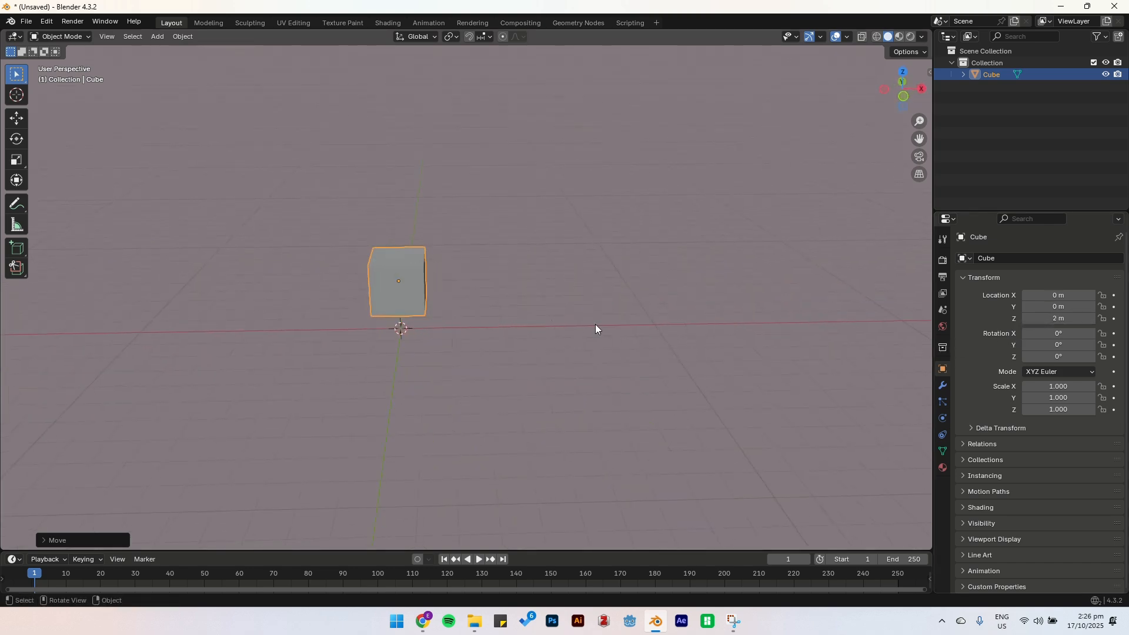
pyautogui.moveTo(358, 336); pyautogui.dragTo(538, 272, button='middle')
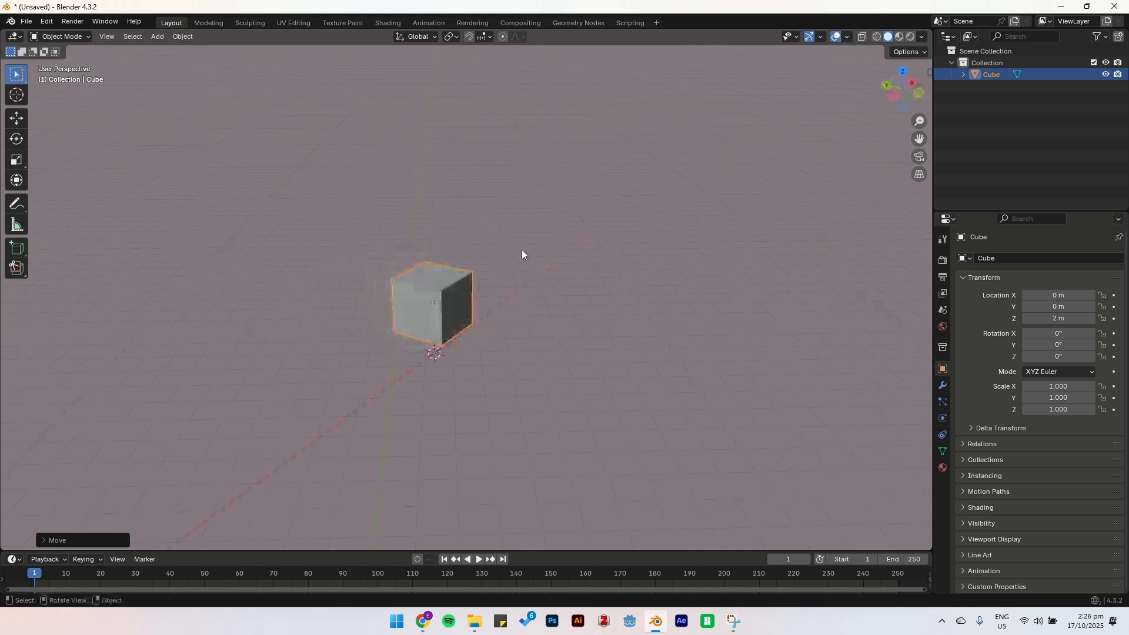
pyautogui.moveTo(552, 337); pyautogui.dragTo(490, 334, button='middle')
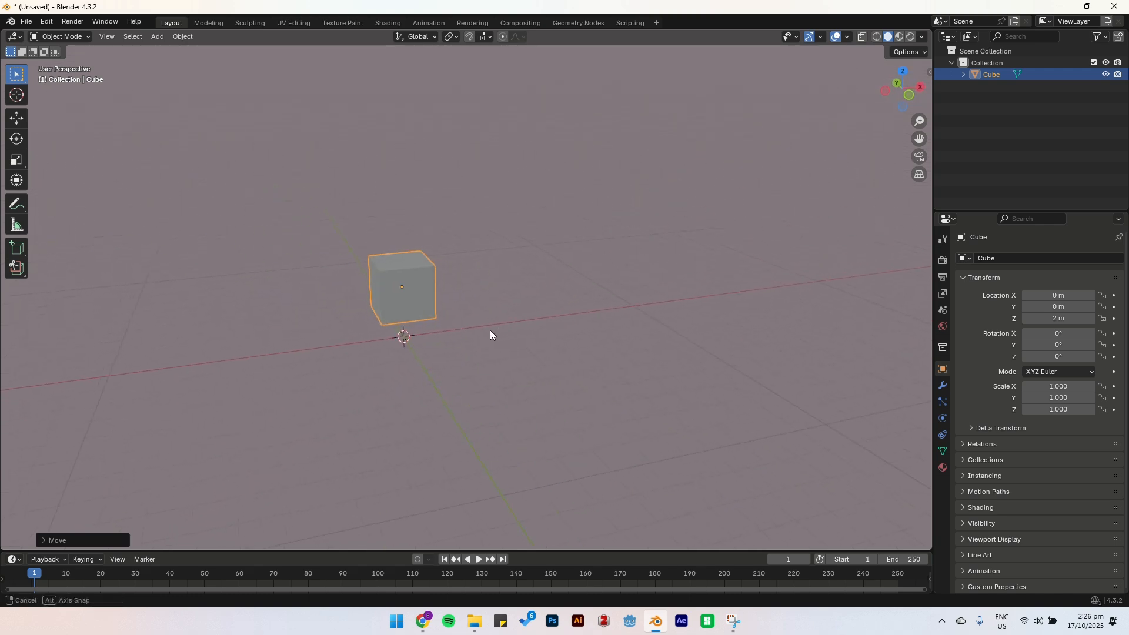
pyautogui.press('g')
pyautogui.press('y')
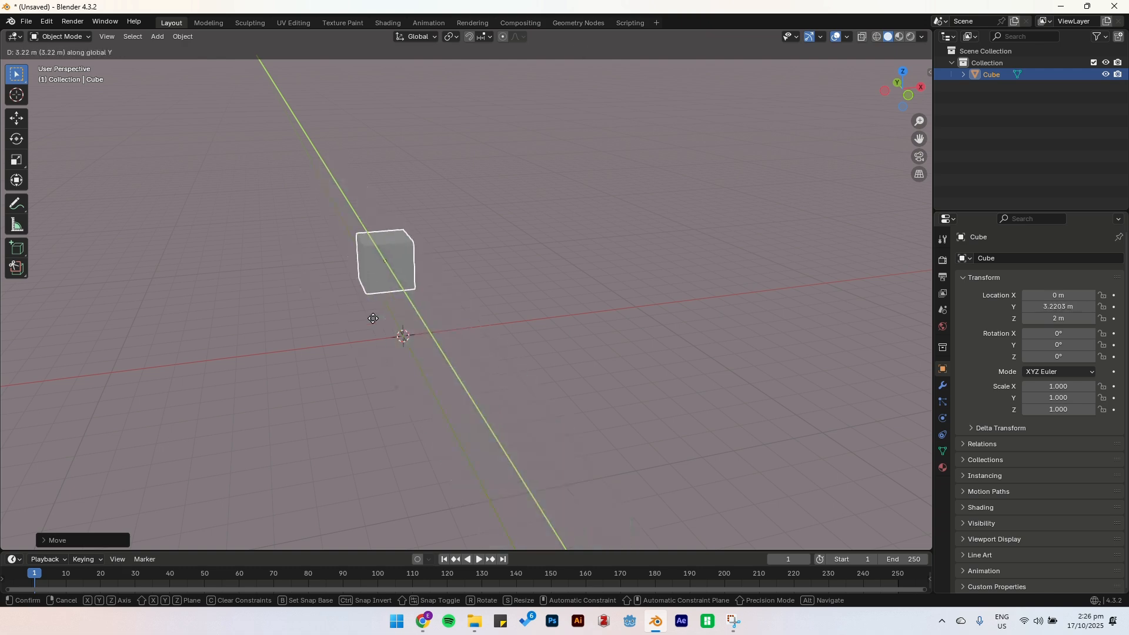
pyautogui.press('Escape')
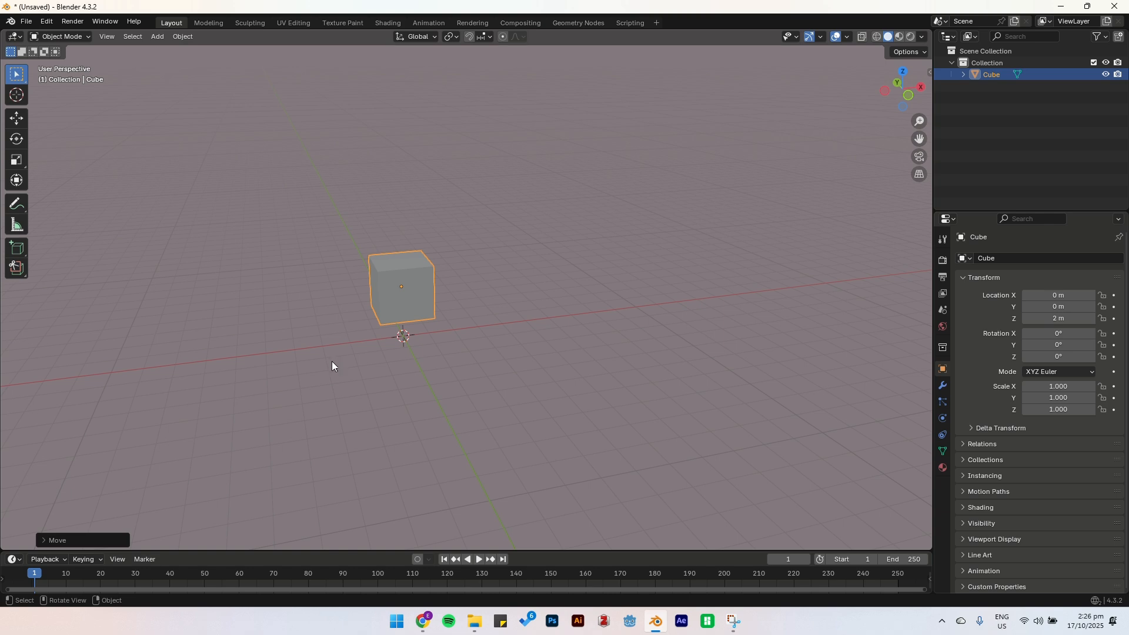
pyautogui.press('g')
pyautogui.press('x')
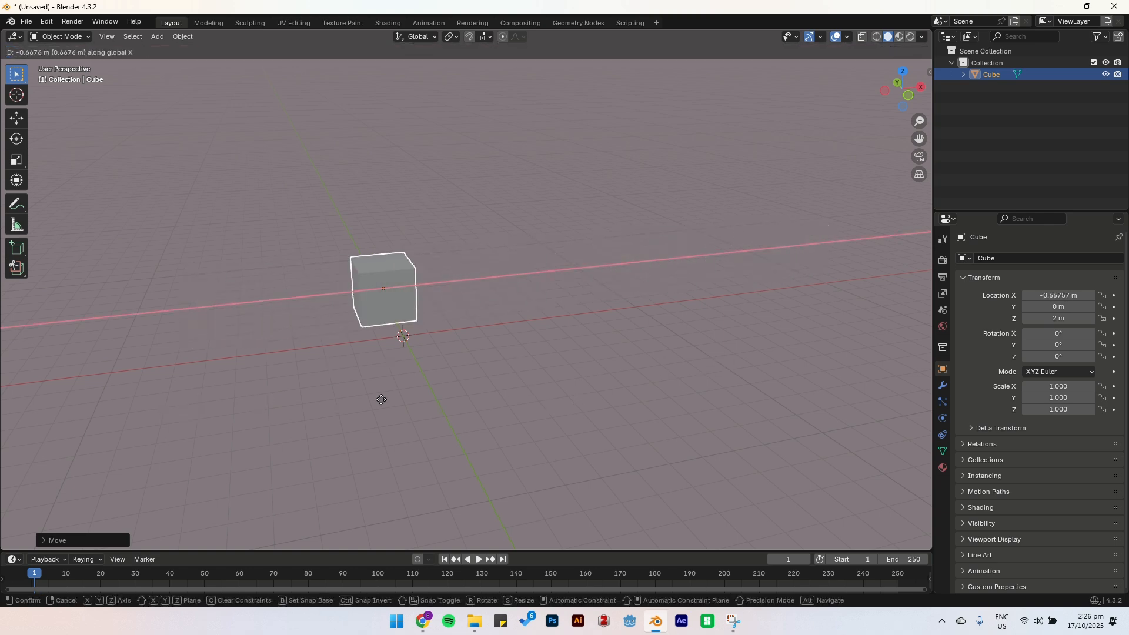
pyautogui.press('Escape')
# Set the cube's Z location to 0 m to bring it back to the world origin.
pyautogui.moveTo(426, 405); pyautogui.dragTo(545, 379, button='middle')
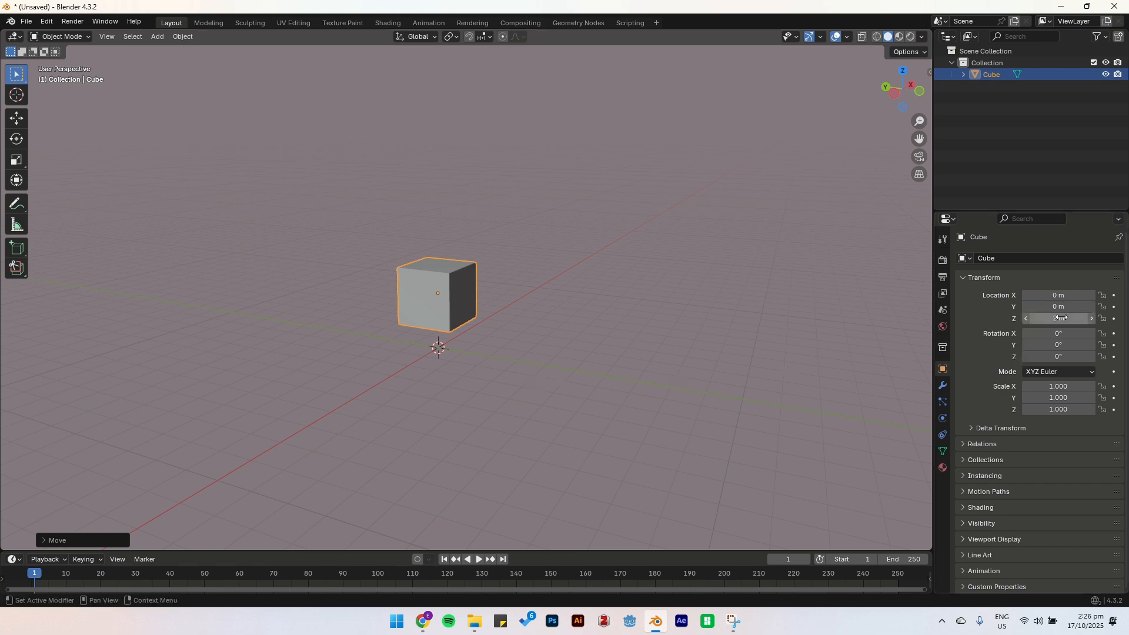
pyautogui.write('0')
pyautogui.press('Return')
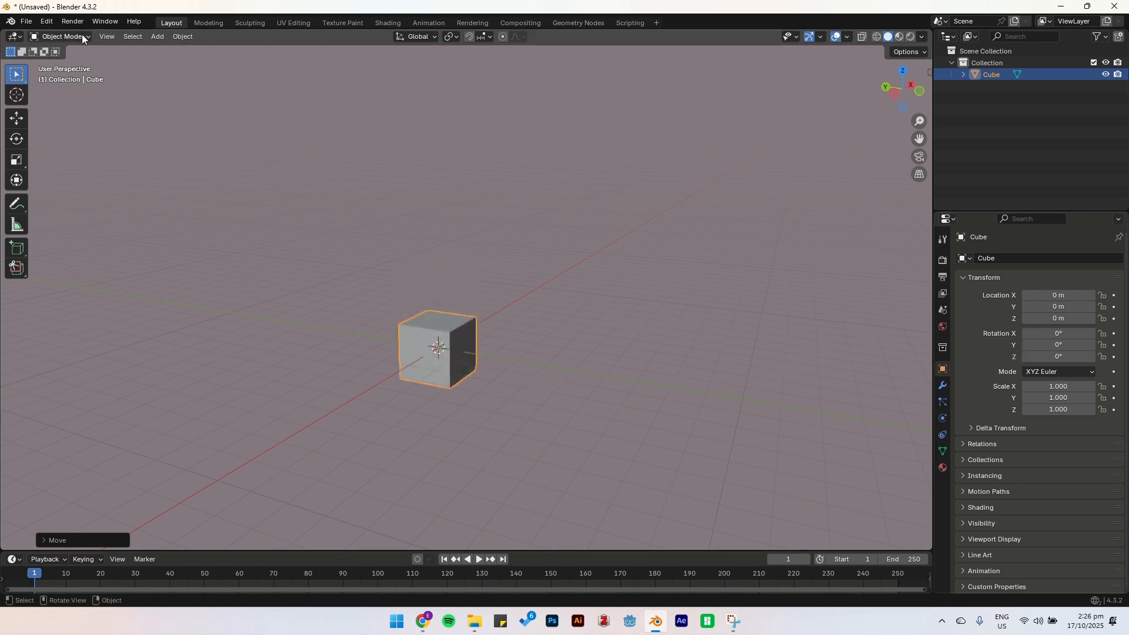
# Try rotating the cube freely from two different perspective angles, cancelling each rotation.
pyautogui.scroll(3, 404, 338)
pyautogui.moveTo(501, 318); pyautogui.dragTo(504, 346, button='middle')
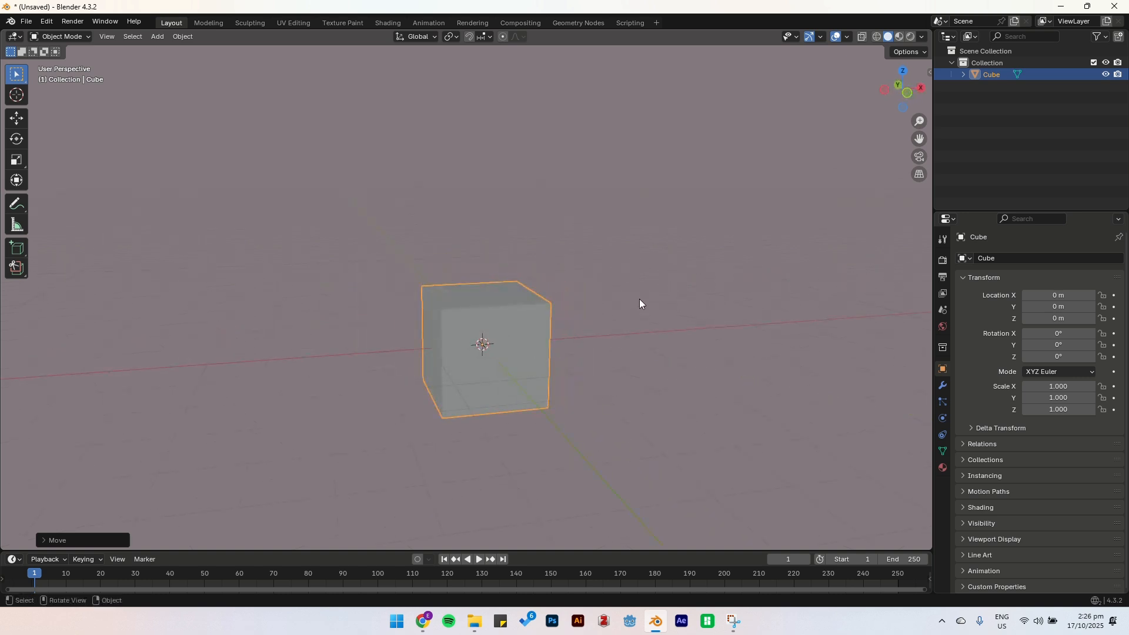
pyautogui.press('r')
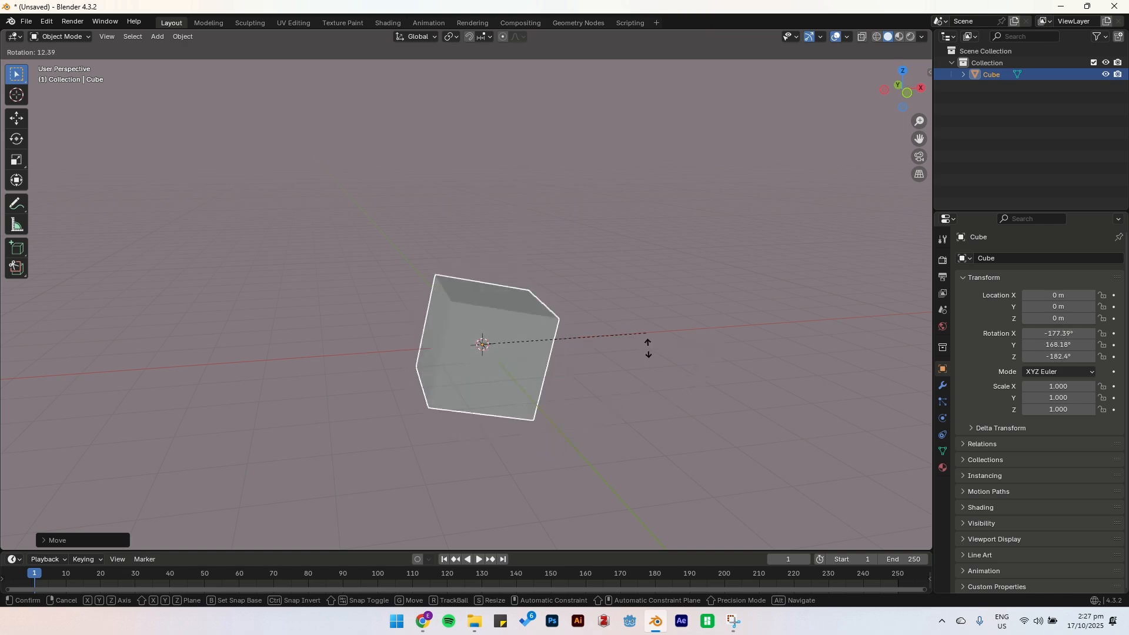
pyautogui.press('Escape')
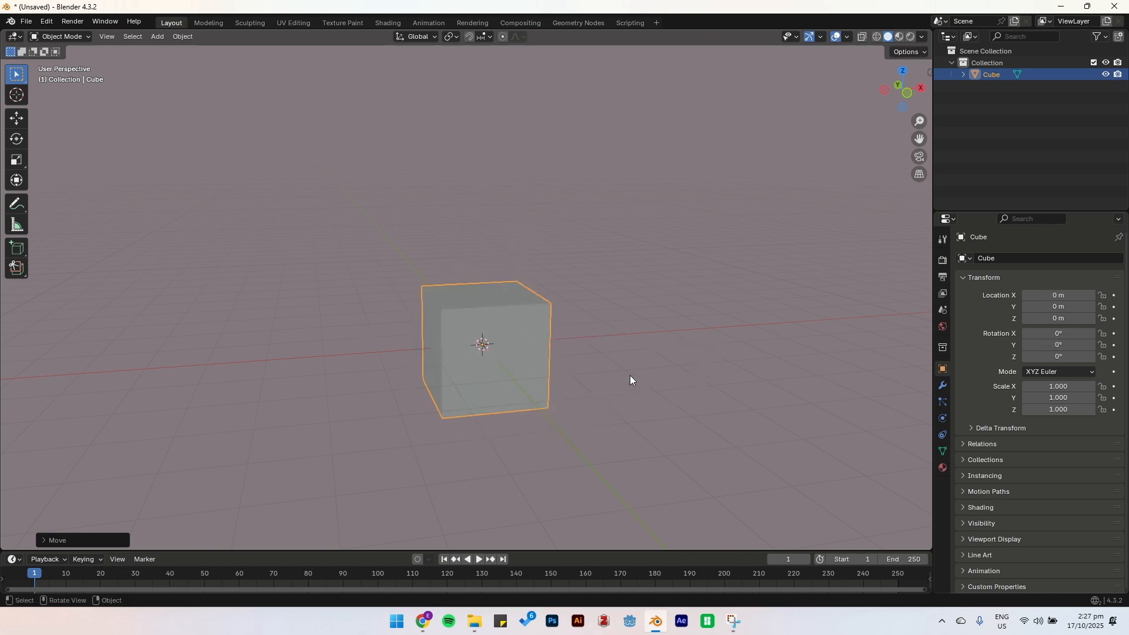
pyautogui.moveTo(604, 362); pyautogui.dragTo(654, 339, button='middle')
pyautogui.press('r')
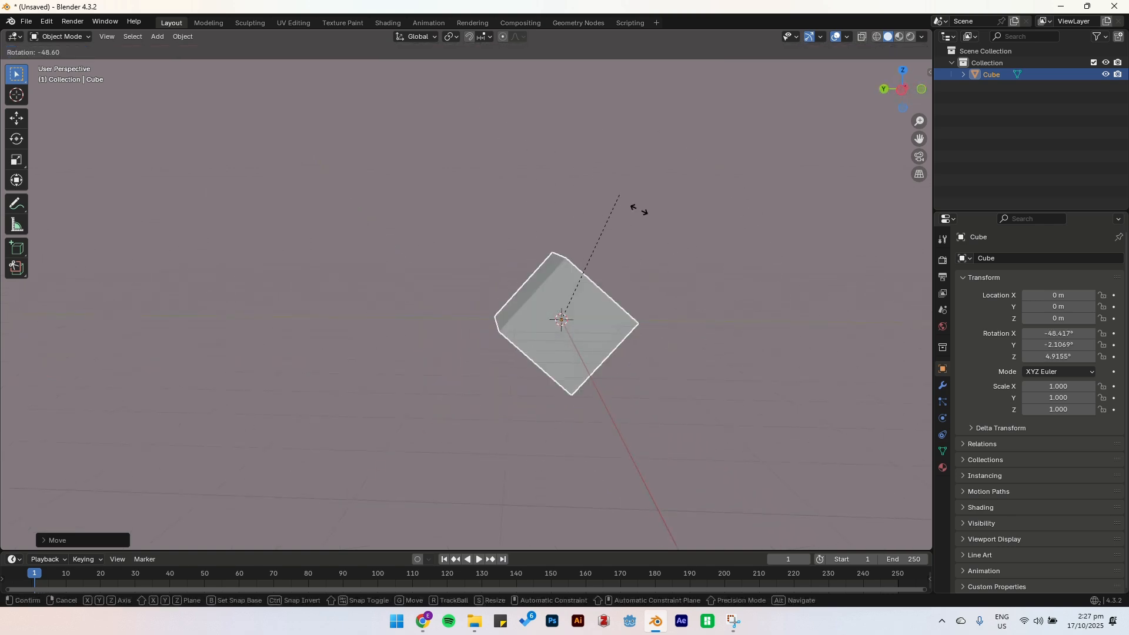
pyautogui.press('Escape')
# Try rotating the cube freely in the right orthographic view and cancel the rotation.
pyautogui.moveTo(361, 192); pyautogui.dragTo(432, 186, button='middle')
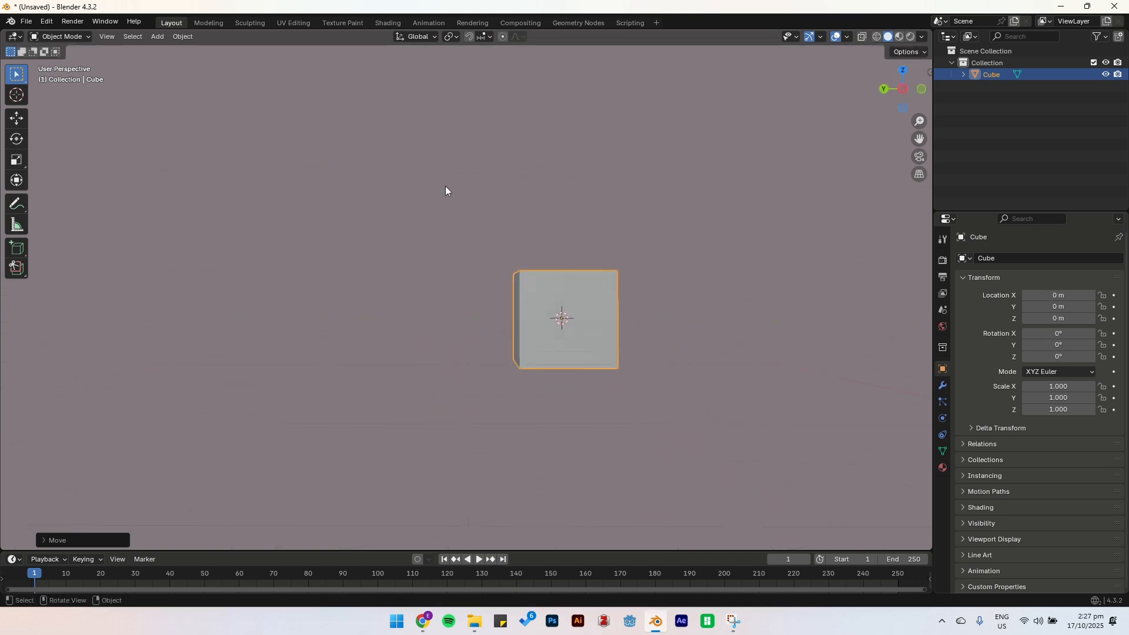
pyautogui.press('KP_3')
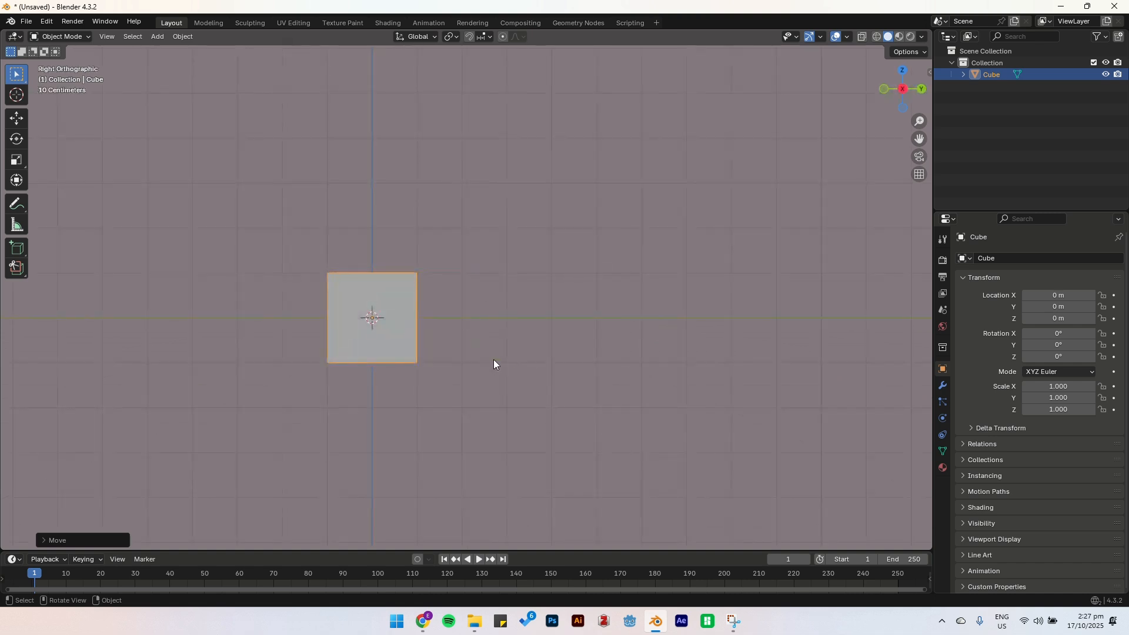
pyautogui.press('r')
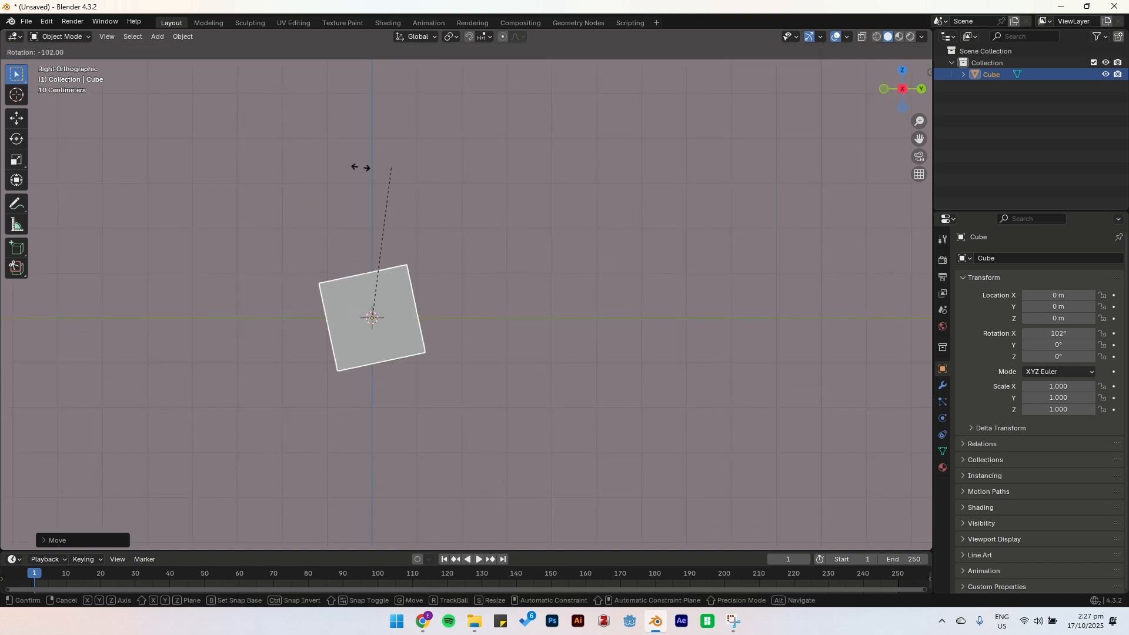
pyautogui.rightClick(370, 380)
# Rotate the cube 45° about the global Z axis and undo the rotation after viewing it from above.
pyautogui.moveTo(368, 258); pyautogui.dragTo(471, 291, button='middle')
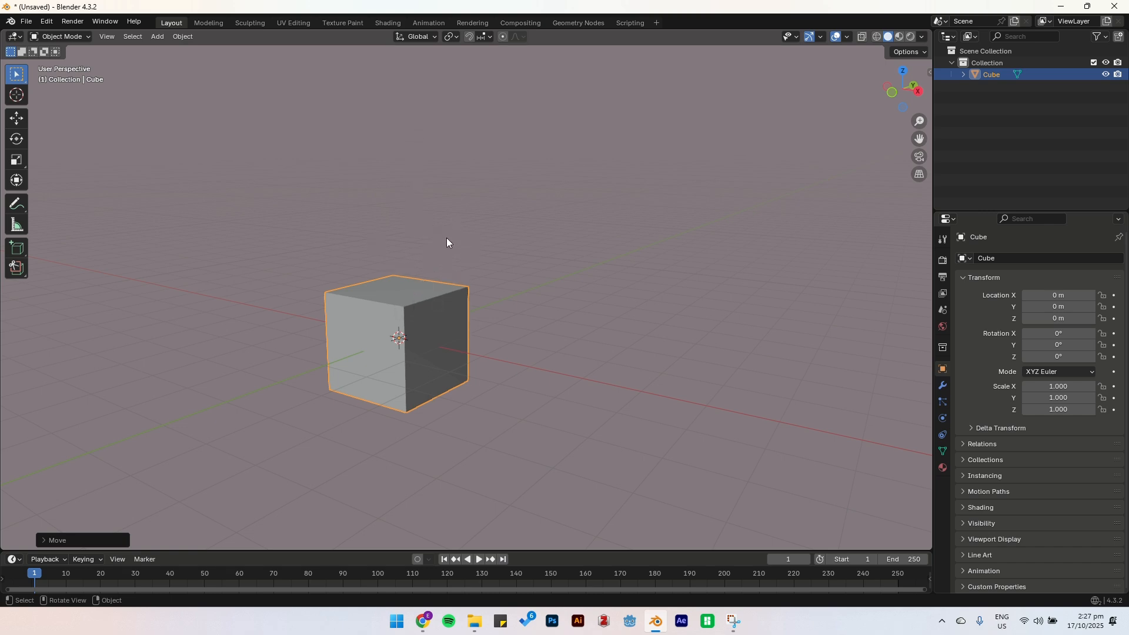
pyautogui.press('r')
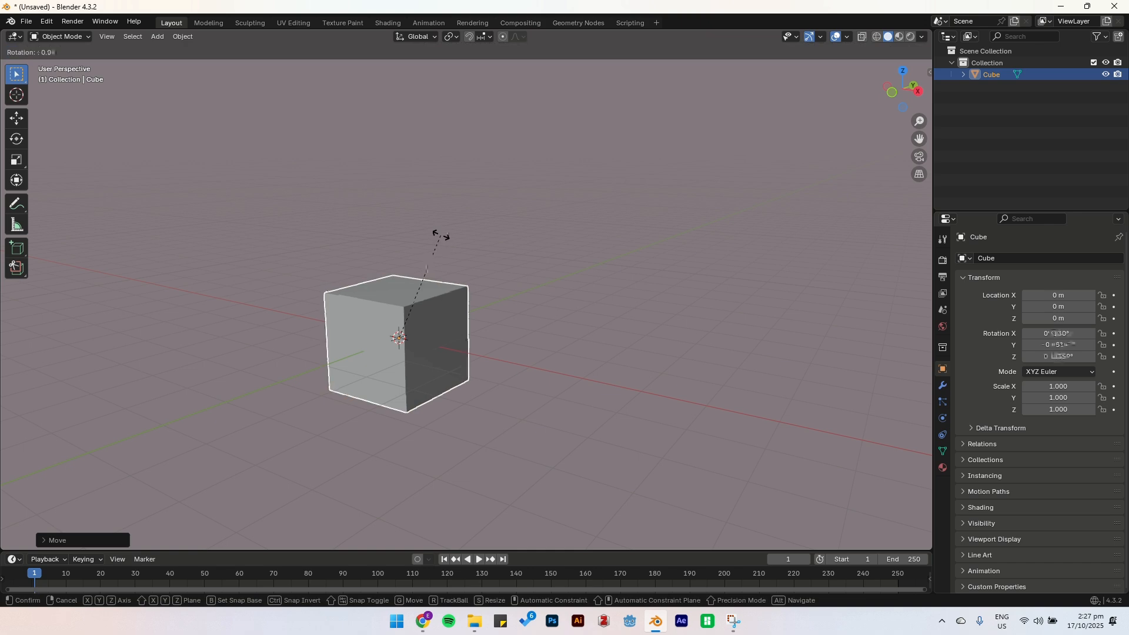
pyautogui.press('z')
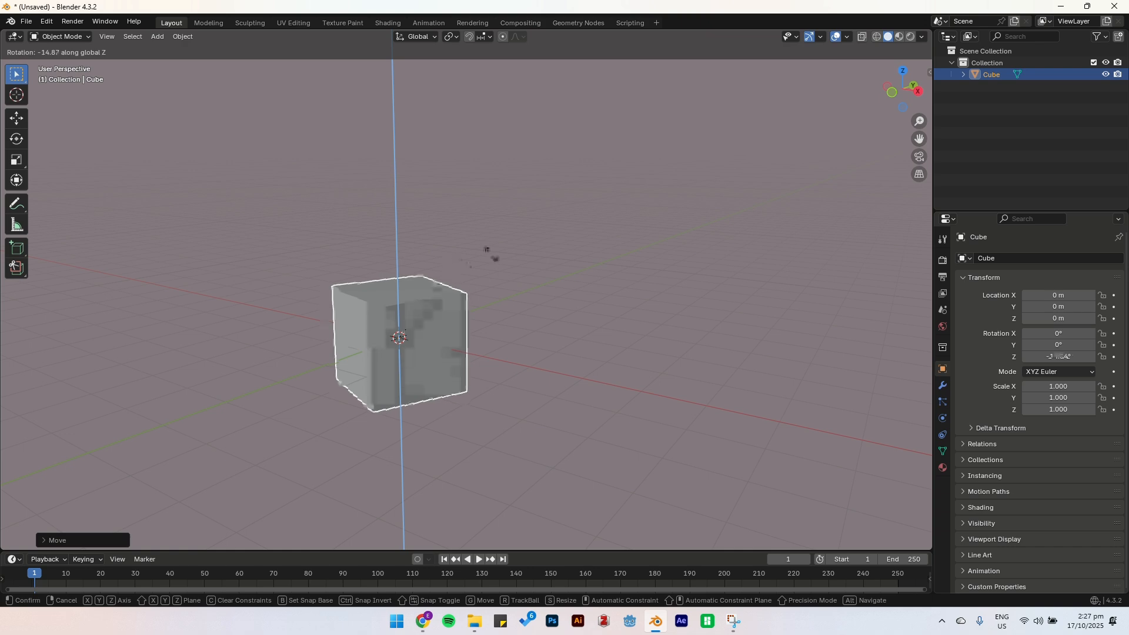
pyautogui.write('45')
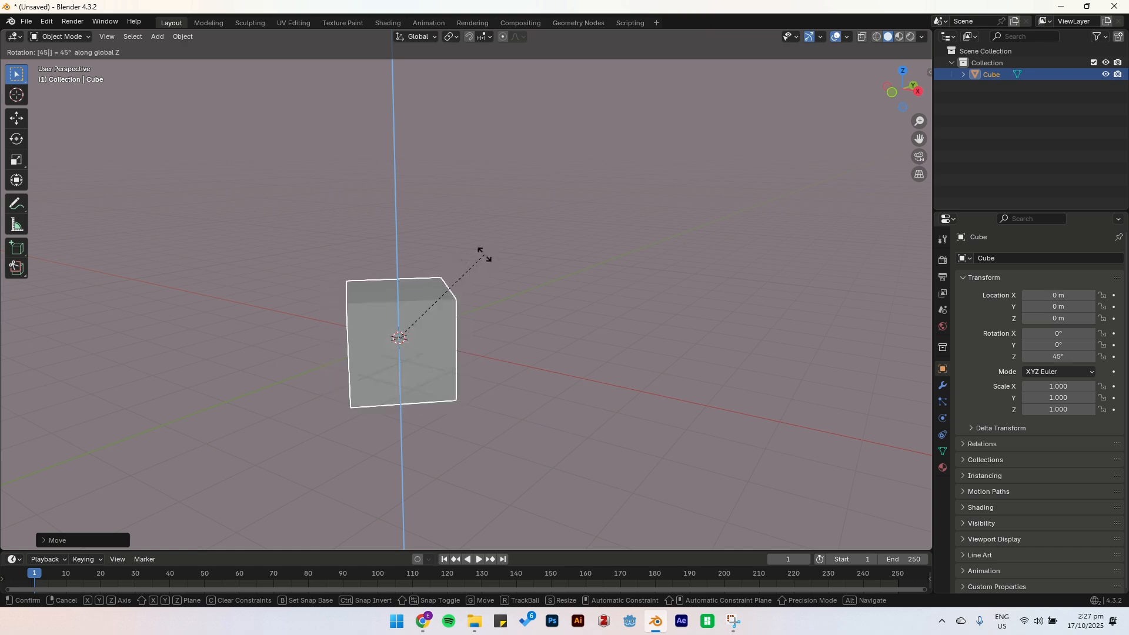
pyautogui.press('Return')
pyautogui.moveTo(484, 255); pyautogui.dragTo(275, 191, button='middle')
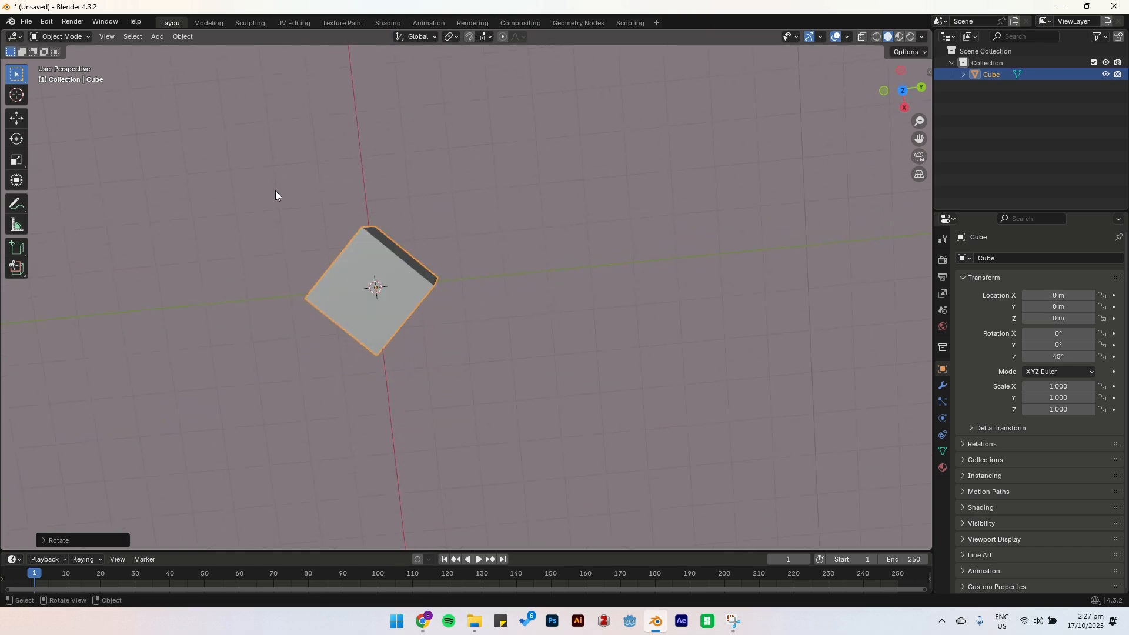
pyautogui.moveTo(637, 387); pyautogui.dragTo(694, 376, button='middle')
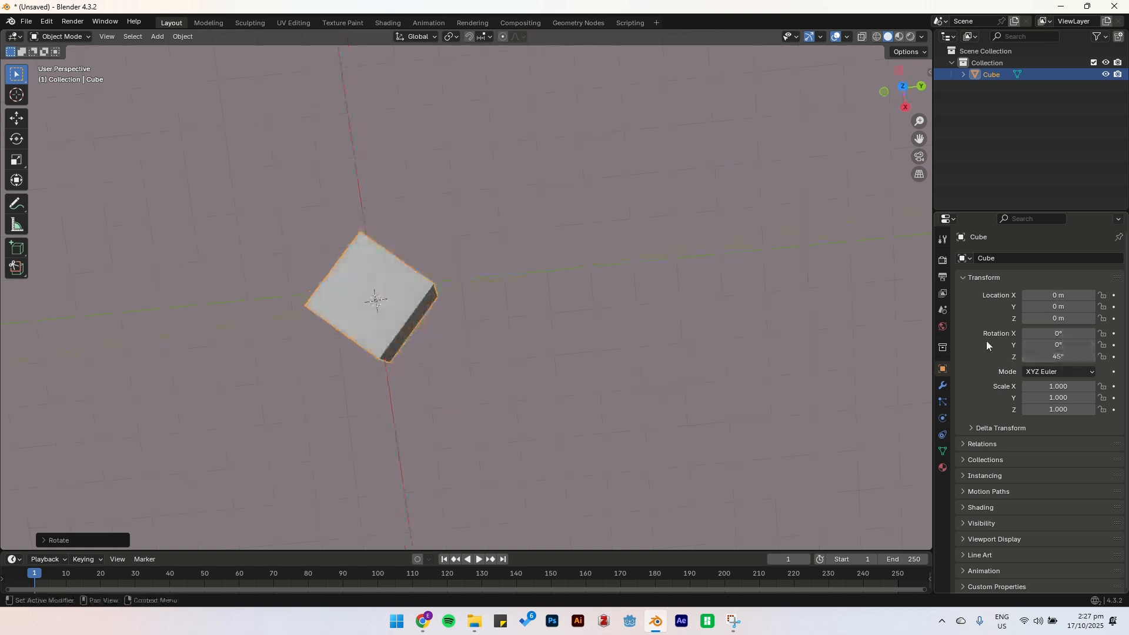
pyautogui.hotkey('ctrl', 'z')
# Stretch the cube along the global Z axis only, to a scale of about -4.65, and undo the scaling.
pyautogui.moveTo(508, 361); pyautogui.dragTo(662, 354, button='middle')
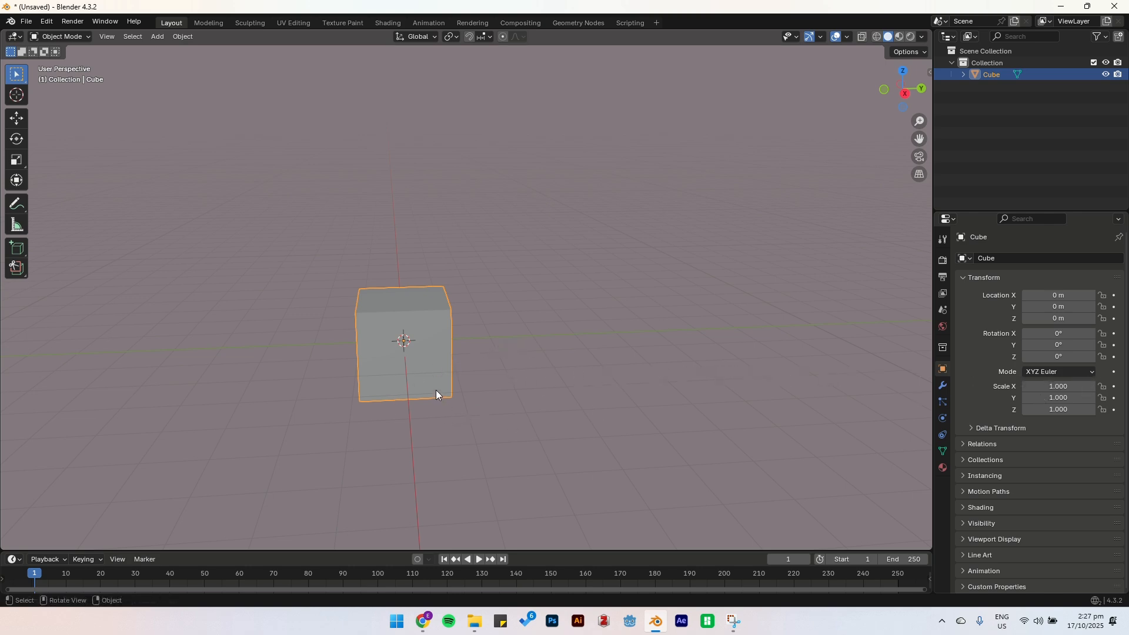
pyautogui.press('s')
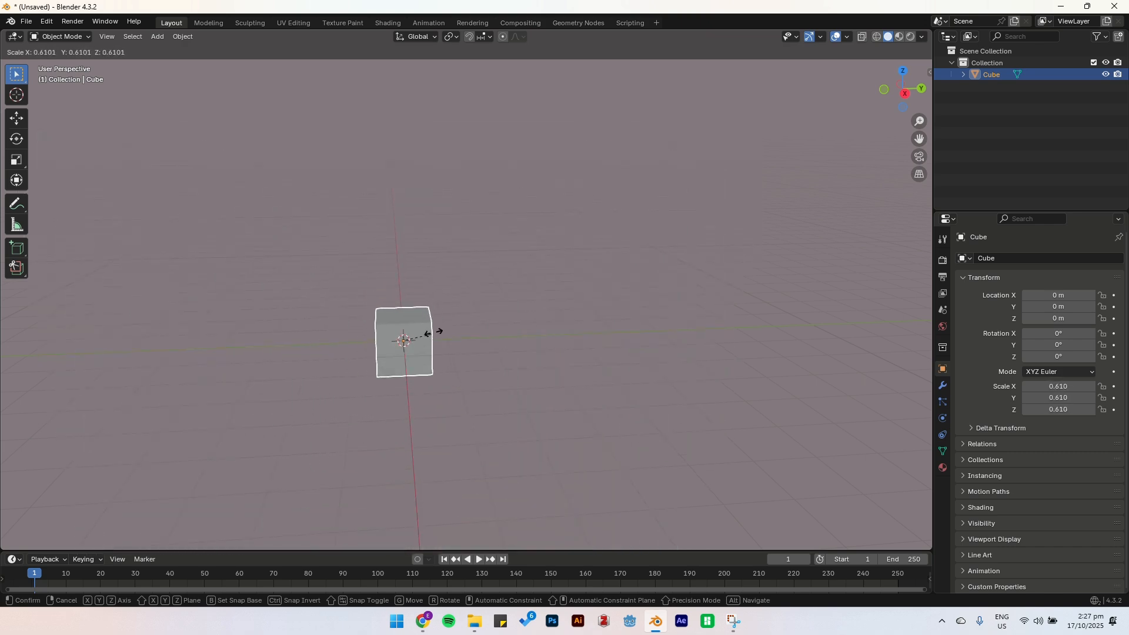
pyautogui.press('z')
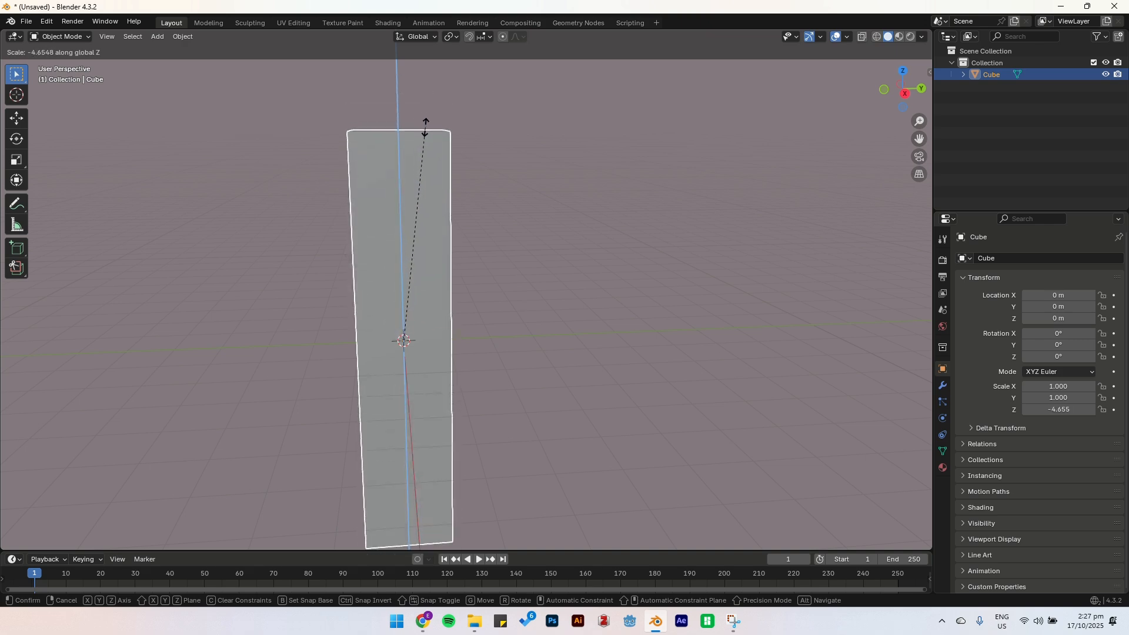
pyautogui.click(422, 122)
pyautogui.hotkey('ctrl', 'z')
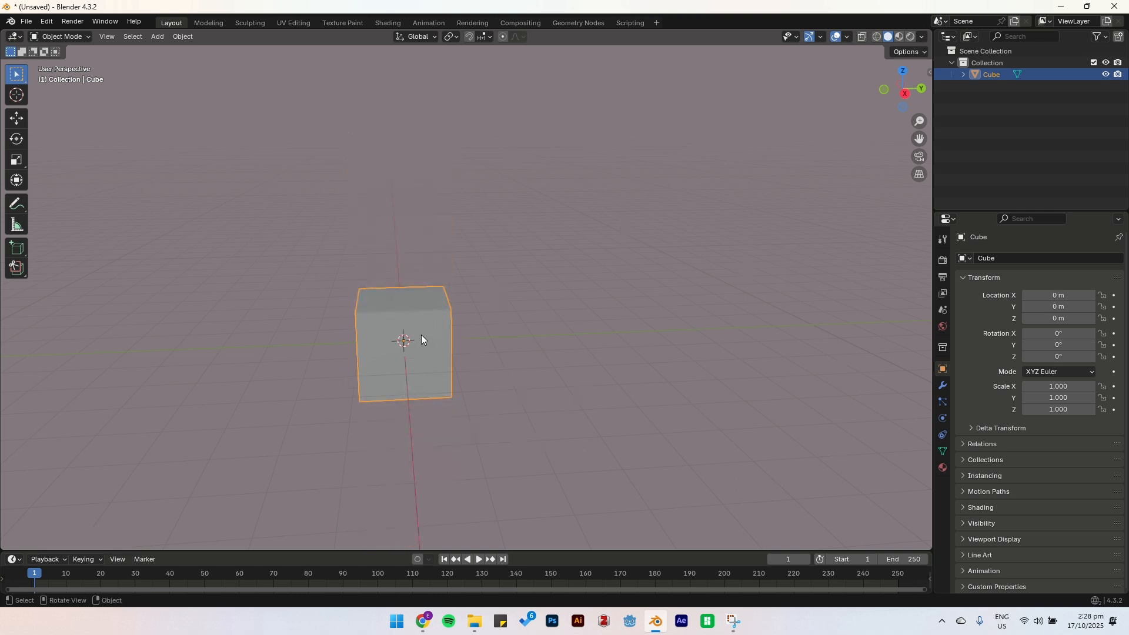
# Scale the cube by about 7.43 on X and Y with the Z axis excluded, and undo the scaling.
pyautogui.press('s')
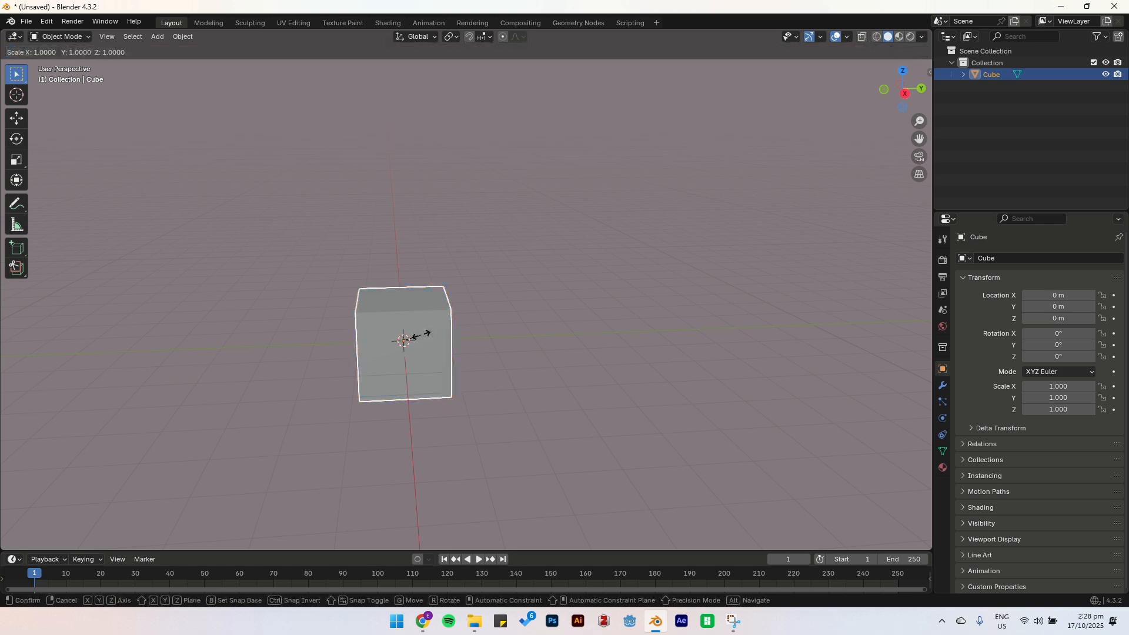
pyautogui.hotkey('shift', 'z')
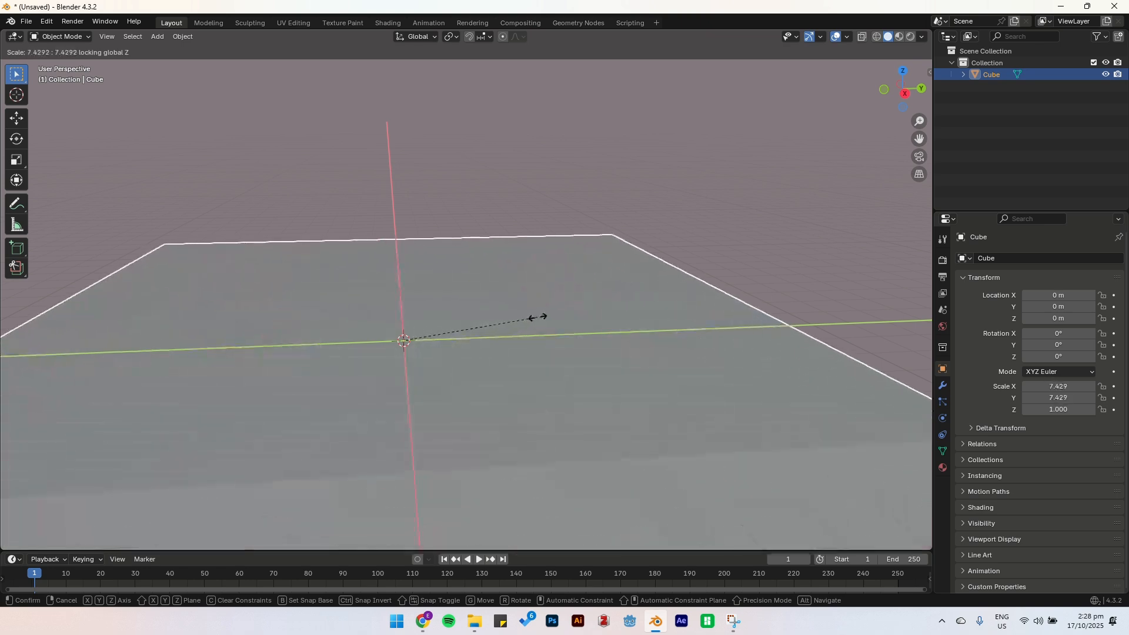
pyautogui.click(533, 318)
pyautogui.scroll(-8, 482, 456)
pyautogui.moveTo(487, 340); pyautogui.dragTo(487, 451, button='middle')
pyautogui.moveTo(511, 355); pyautogui.dragTo(394, 216, button='middle')
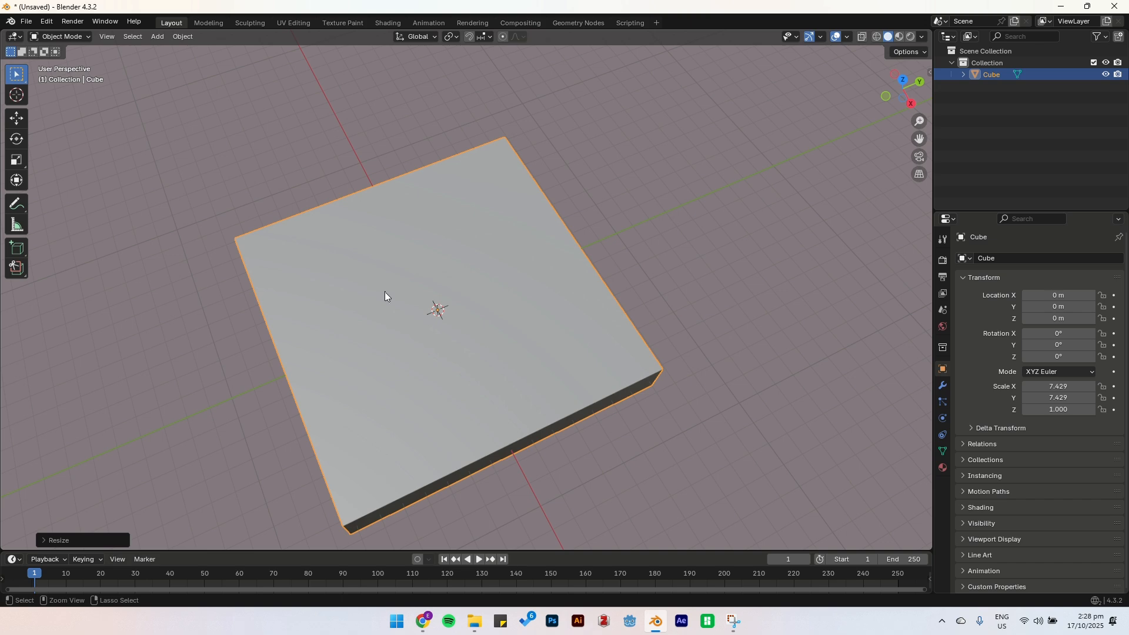
pyautogui.hotkey('ctrl', 'z')
# Duplicate the cube and place the copy about 3 m from the original, toward positive Y.
pyautogui.moveTo(439, 271); pyautogui.dragTo(473, 245, button='middle')
pyautogui.scroll(4, 472, 282)
pyautogui.moveTo(473, 317); pyautogui.dragTo(549, 345, button='middle')
pyautogui.scroll(2, 519, 380)
pyautogui.moveTo(519, 380); pyautogui.dragTo(460, 311, button='middle')
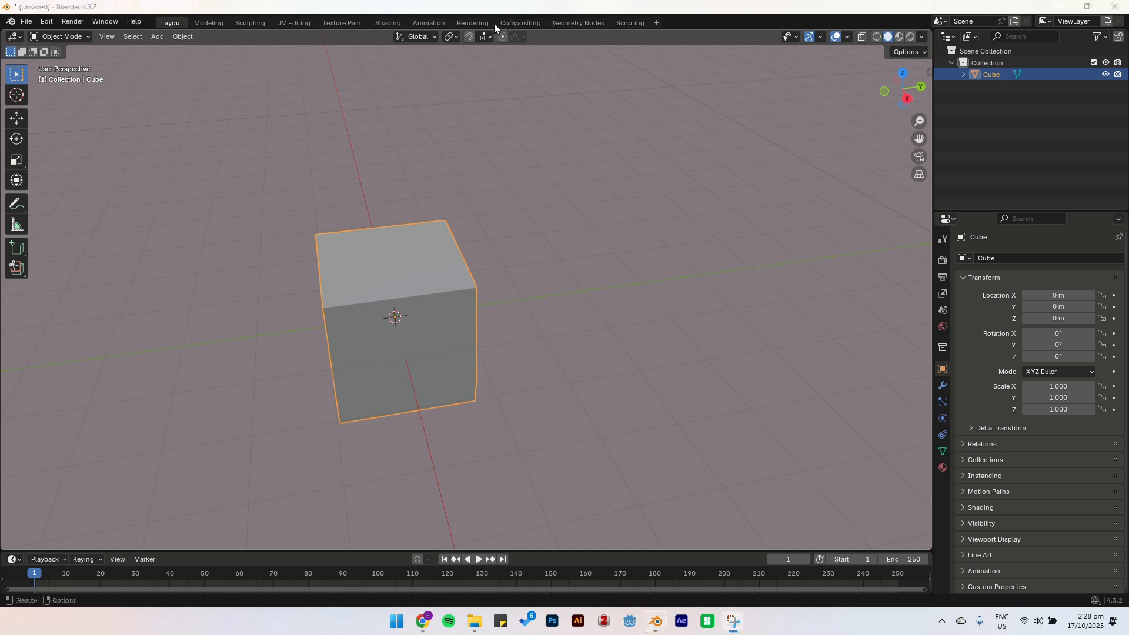
pyautogui.moveTo(543, 302); pyautogui.dragTo(621, 336, button='middle')
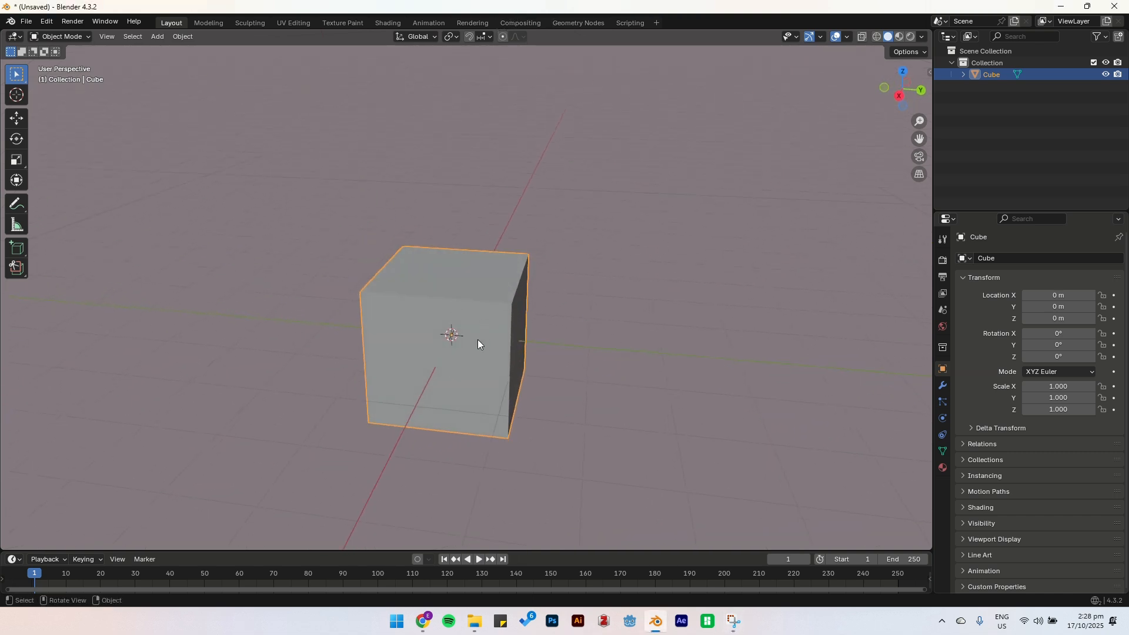
pyautogui.hotkey('shift', 'd')
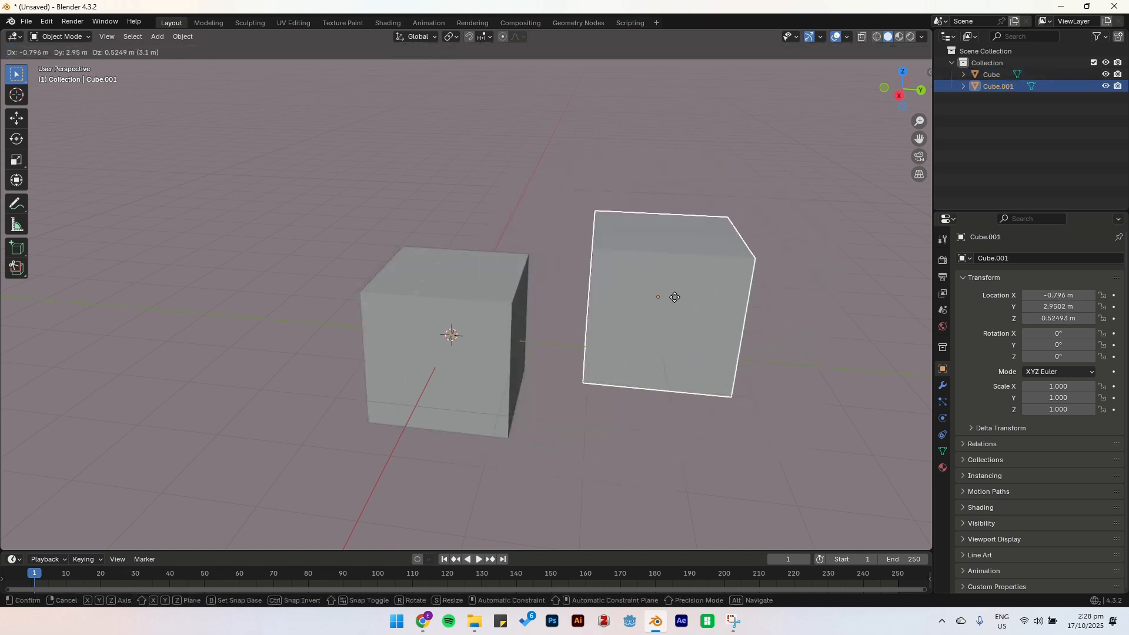
pyautogui.click(856, 214)
# Make two more duplicates, at about X -0.18 m, Y -3.39 m, Z 2.10 m and X -1.12 m, Y 0.28 m, Z 2.65 m.
pyautogui.hotkey('shift', 'd')
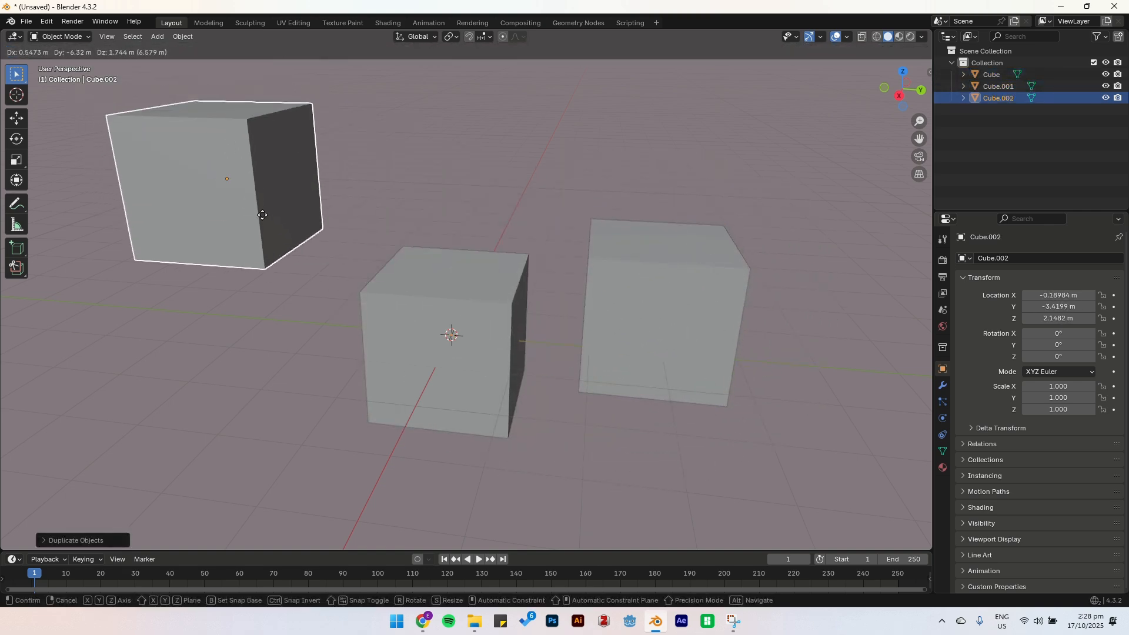
pyautogui.click(264, 238)
pyautogui.hotkey('shift', 'd')
pyautogui.click(545, 199)
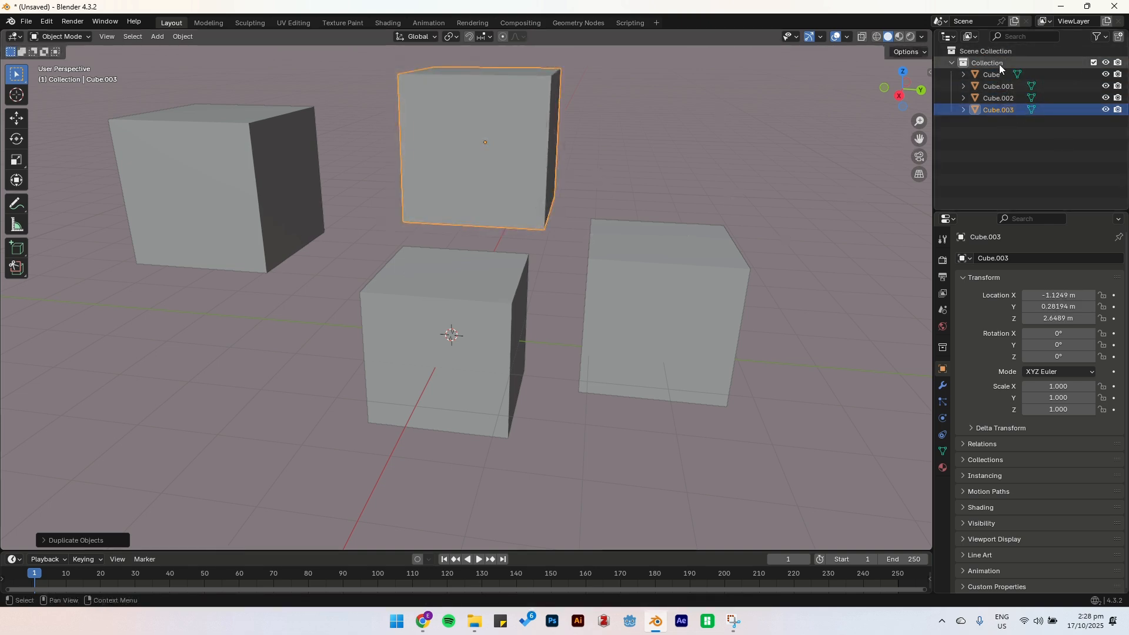
# Select the three duplicated cubes together, and switch the selection to the original cube alone.
pyautogui.click(699, 288)
pyautogui.keyDown('shift'); pyautogui.click(504, 134); pyautogui.keyUp('shift')
pyautogui.keyDown('shift'); pyautogui.click(213, 165); pyautogui.keyUp('shift')
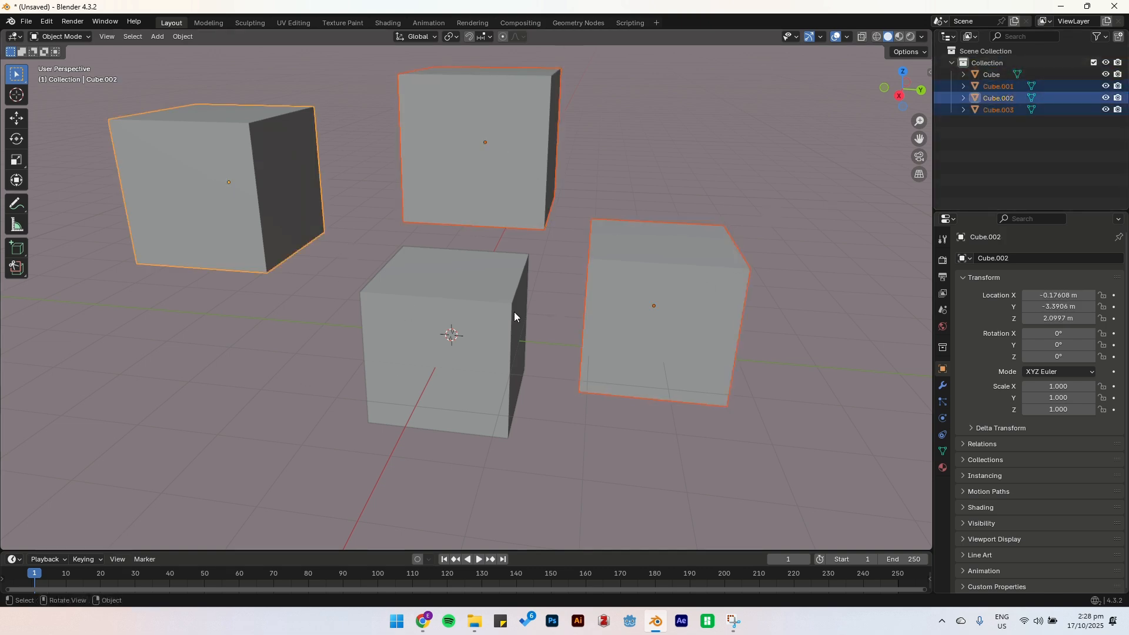
pyautogui.click(514, 312)
# Select all four cubes together, adding the original cube last so it is the active object.
pyautogui.click(674, 299)
pyautogui.keyDown('shift'); pyautogui.click(476, 200); pyautogui.keyUp('shift')
pyautogui.keyDown('shift'); pyautogui.click(288, 177); pyautogui.keyUp('shift')
pyautogui.keyDown('shift'); pyautogui.click(421, 304); pyautogui.keyUp('shift')
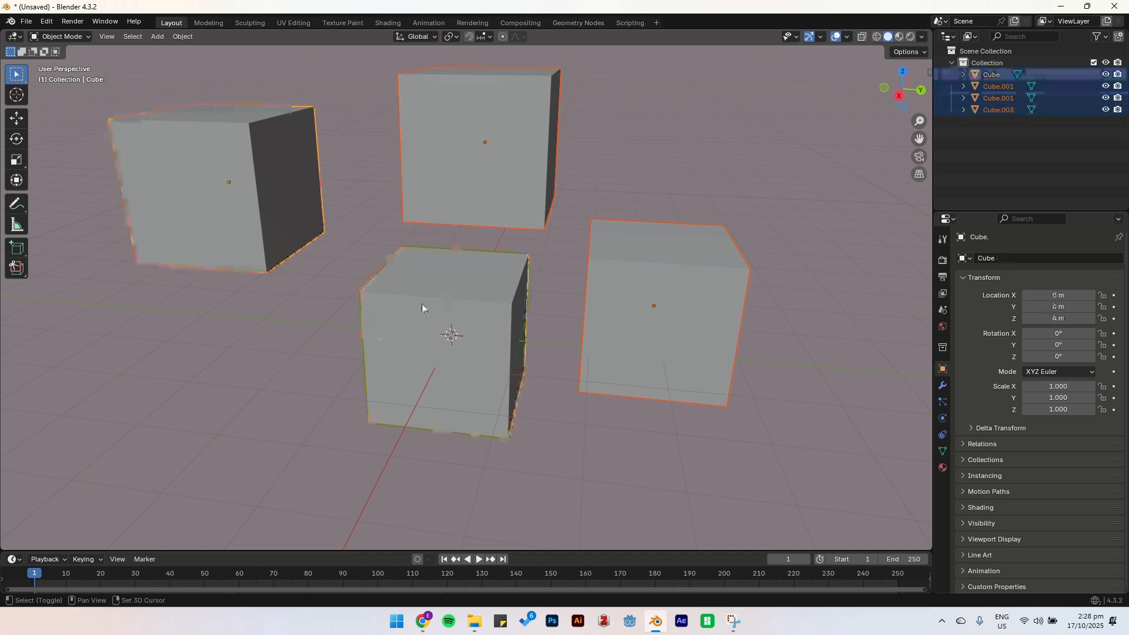
# Select the three duplicated cubes in the scene collection and delete them, keeping the original cube.
pyautogui.click(1006, 110)
pyautogui.keyDown('shift'); pyautogui.click(1007, 96); pyautogui.keyUp('shift')
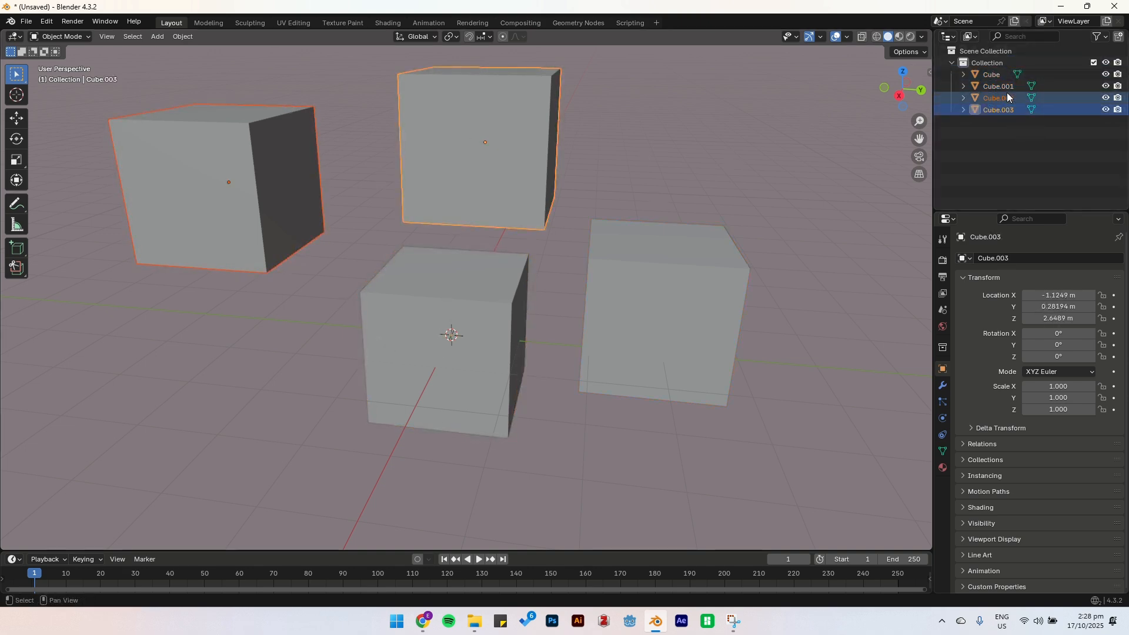
pyautogui.keyDown('shift'); pyautogui.click(1005, 86); pyautogui.keyUp('shift')
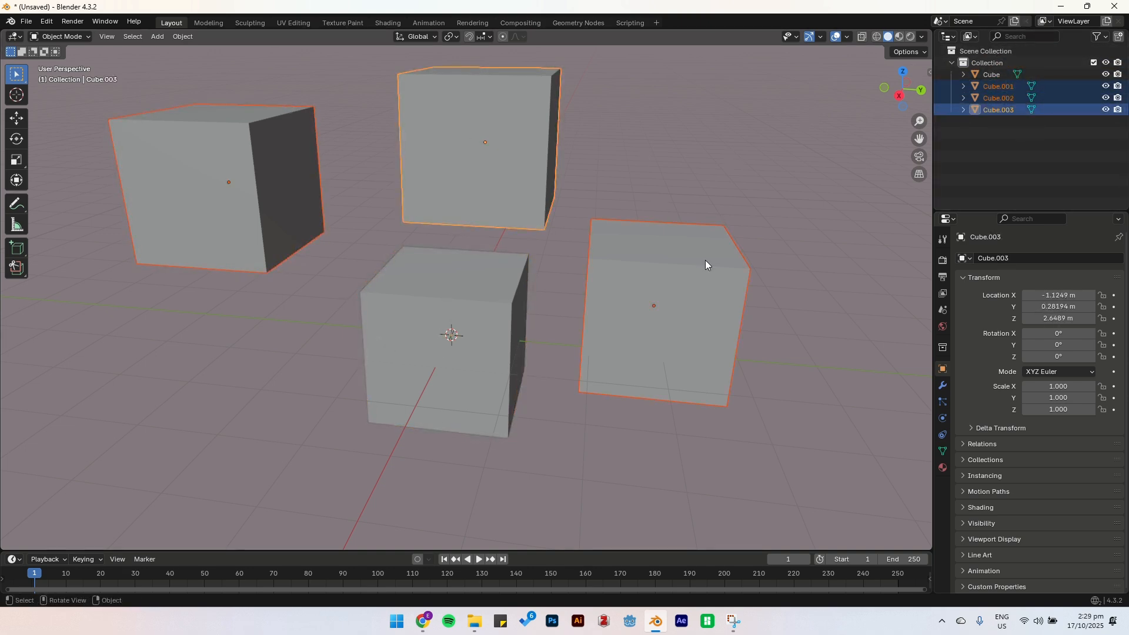
pyautogui.press('Delete')
pyautogui.scroll(-5, 612, 206)
pyautogui.moveTo(612, 206); pyautogui.dragTo(471, 58, button='middle')
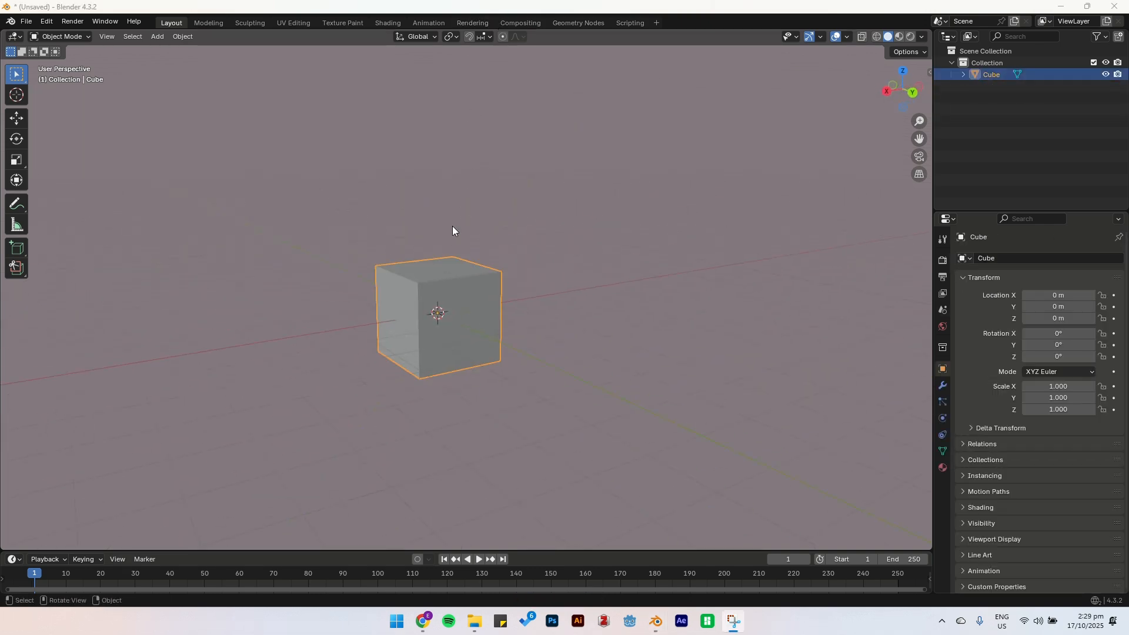
pyautogui.scroll(2, 482, 323)
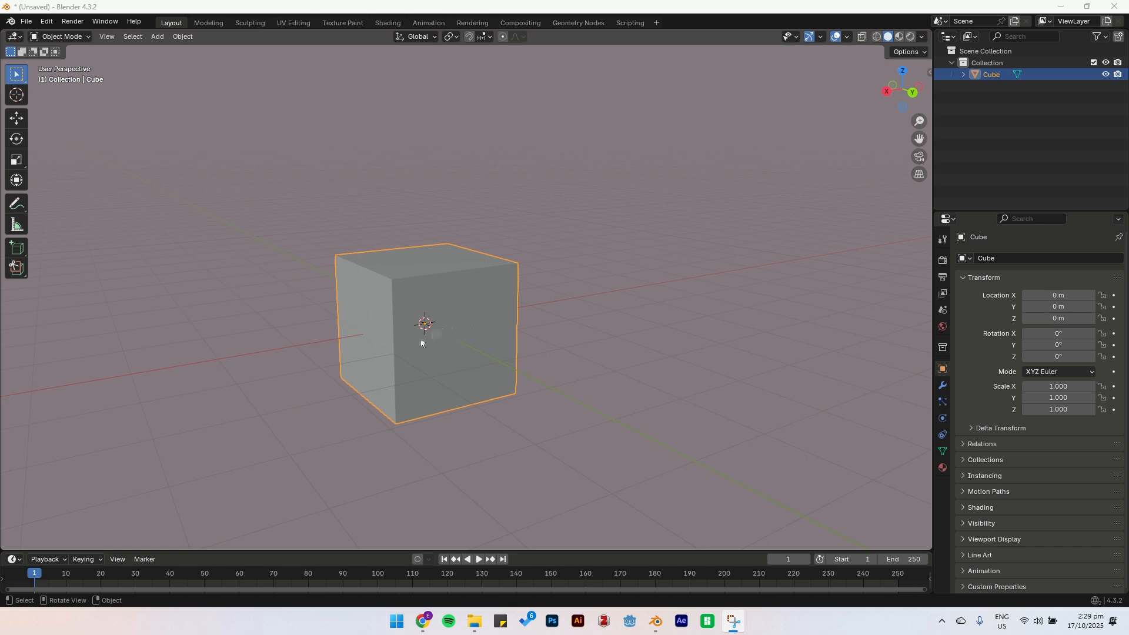
pyautogui.moveTo(413, 322); pyautogui.dragTo(518, 312, button='middle')
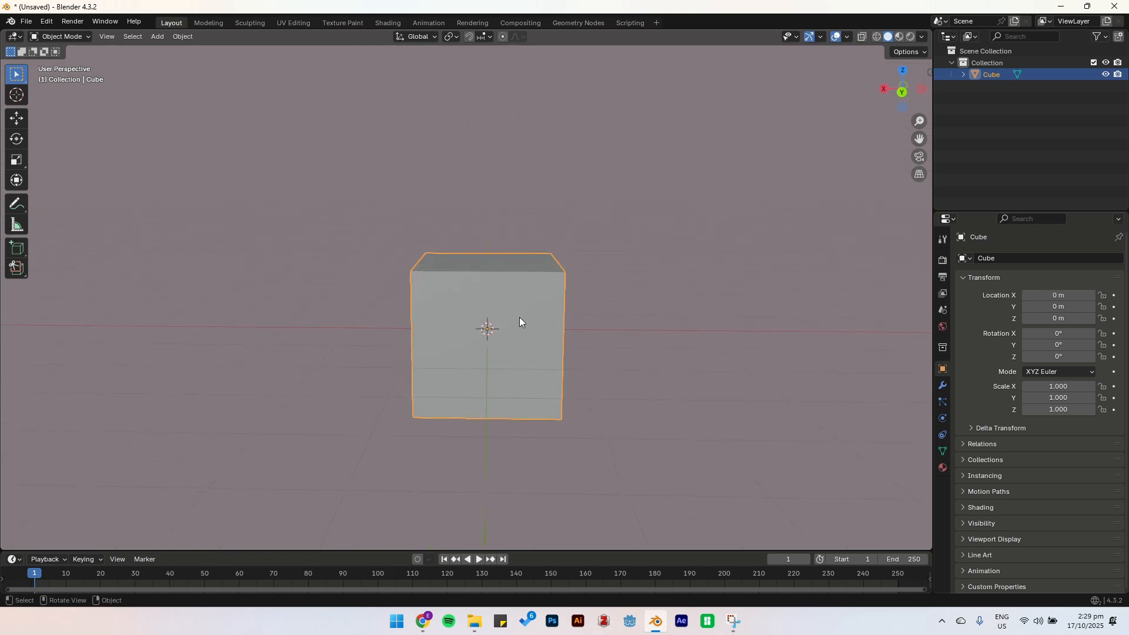
# Place the 3D cursor away from the cube toward positive X, and snap it back to the world origin.
pyautogui.keyDown('shift'); pyautogui.moveTo(395, 192); pyautogui.dragTo(368, 207, button='middle'); pyautogui.keyUp('shift')
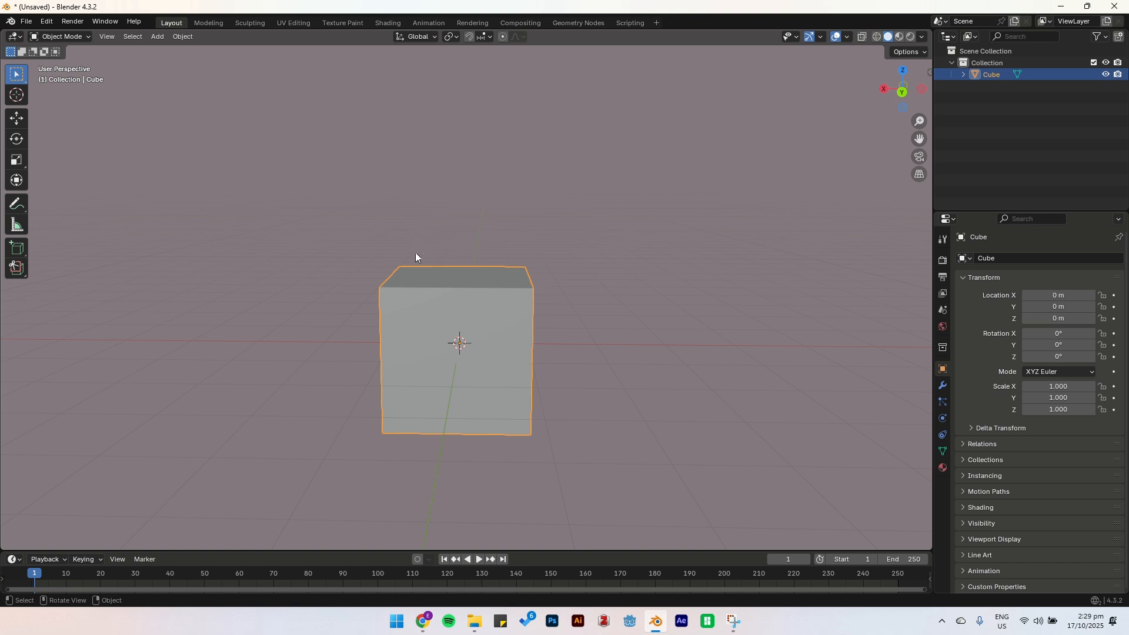
pyautogui.keyDown('shift'); pyautogui.moveTo(454, 315); pyautogui.dragTo(410, 310, button='right'); pyautogui.keyUp('shift')
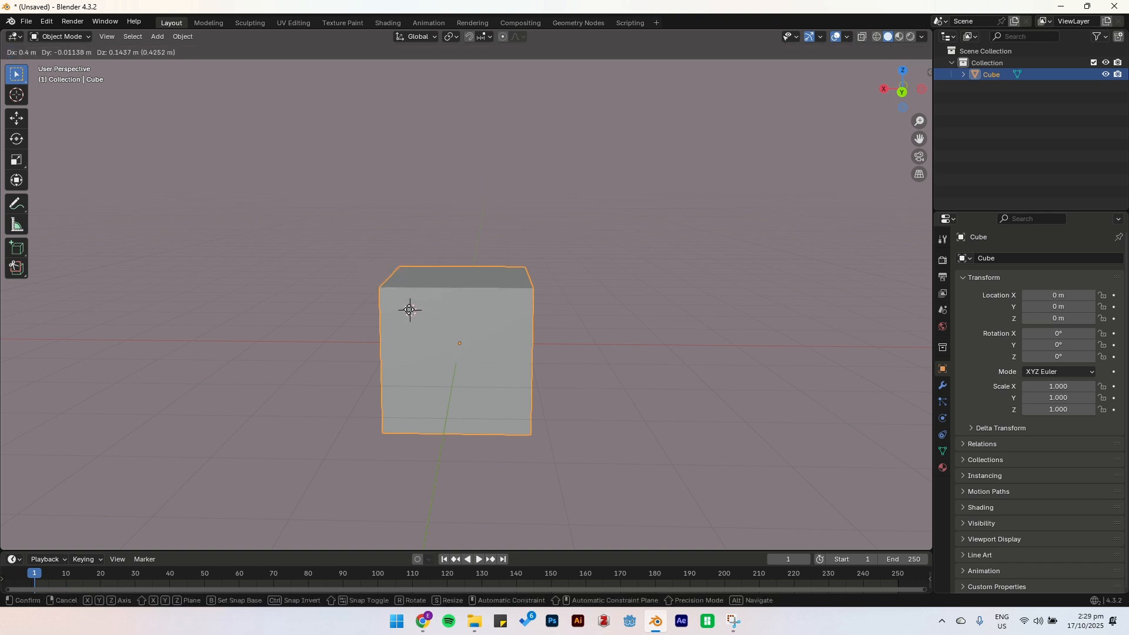
pyautogui.keyDown('shift'); pyautogui.moveTo(309, 259); pyautogui.dragTo(278, 276, button='right'); pyautogui.keyUp('shift')
pyautogui.rightClick(589, 273)
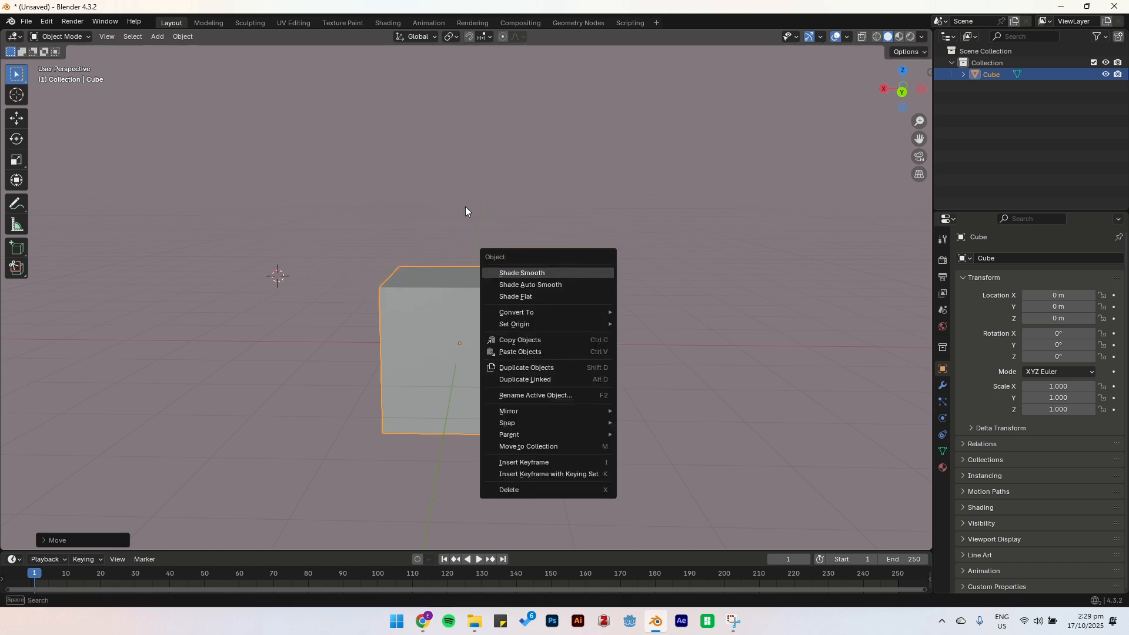
pyautogui.moveTo(317, 257); pyautogui.dragTo(277, 249, button='middle')
pyautogui.hotkey('ctrl', 'z')
pyautogui.hotkey('ctrl', 'z')
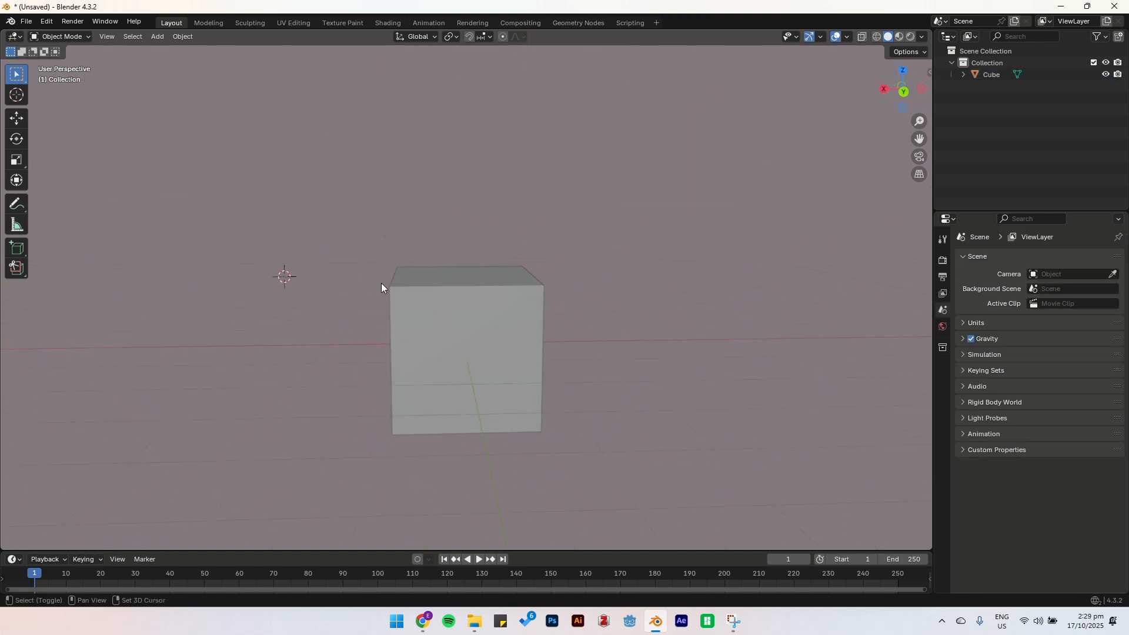
pyautogui.hotkey('shift', 's')
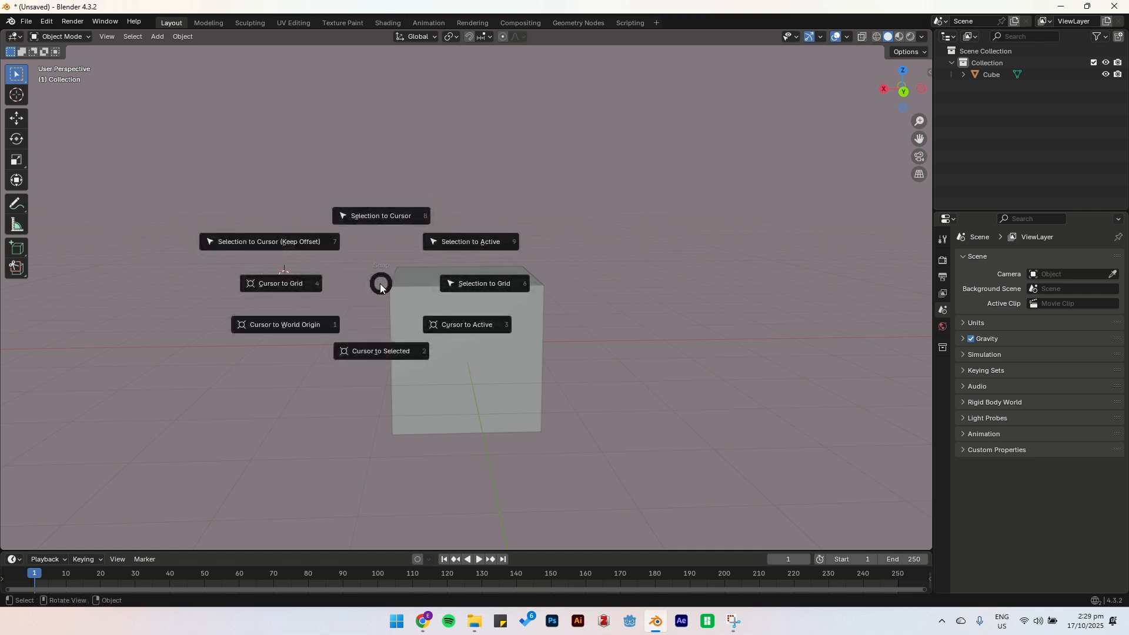
pyautogui.click(282, 329)
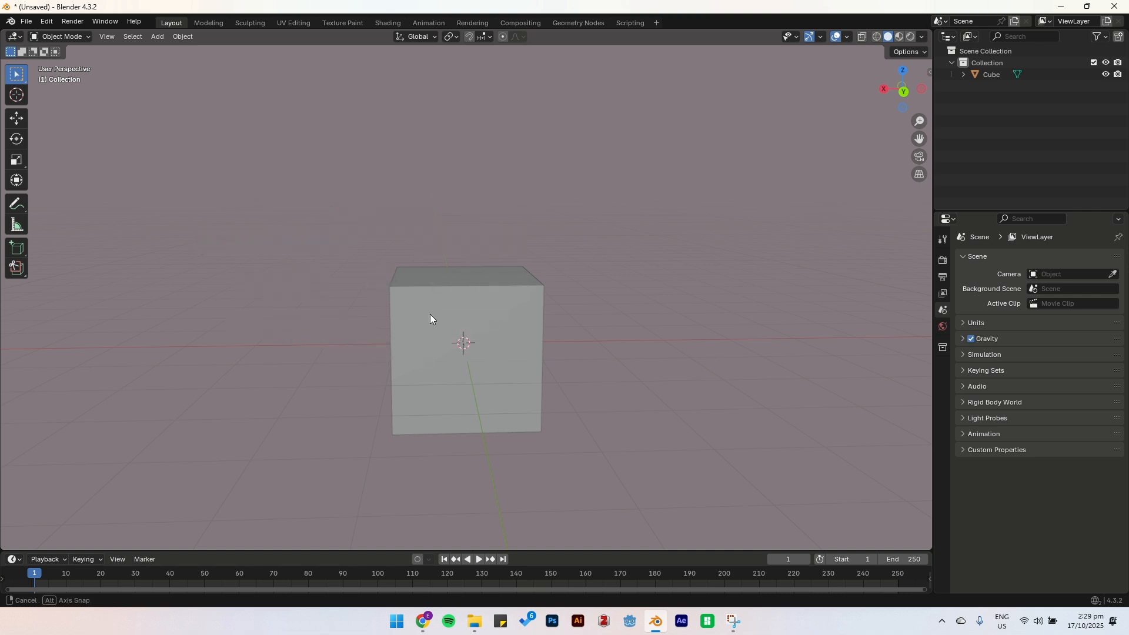
# Delete the original cube from the scene.
pyautogui.moveTo(430, 314); pyautogui.dragTo(434, 317, button='middle')
pyautogui.scroll(1, 456, 344)
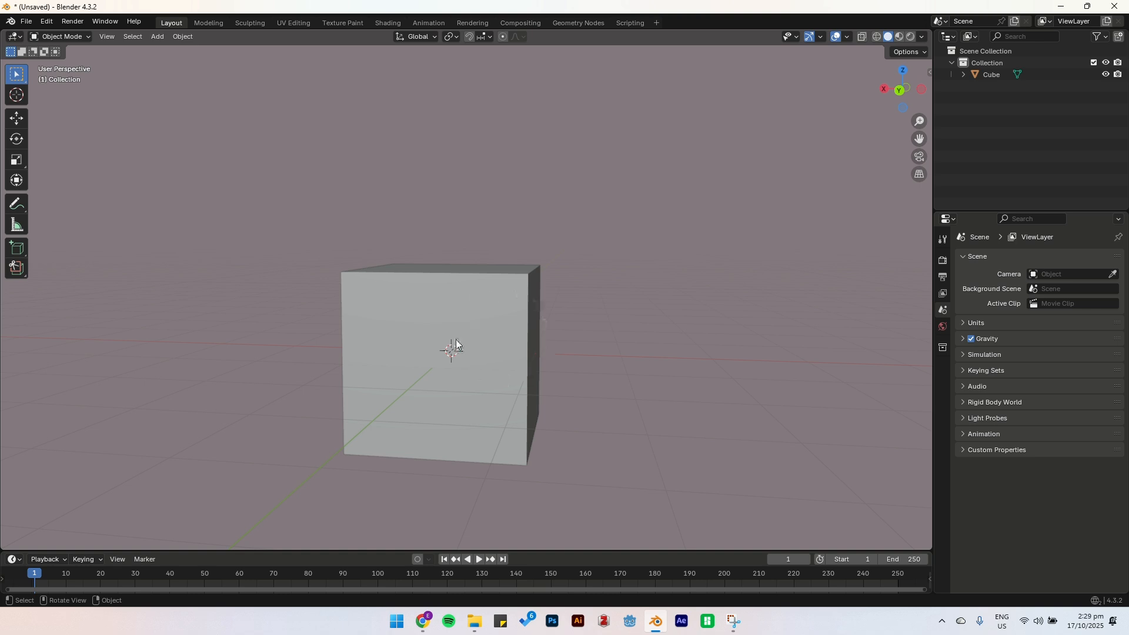
pyautogui.scroll(-4, 430, 377)
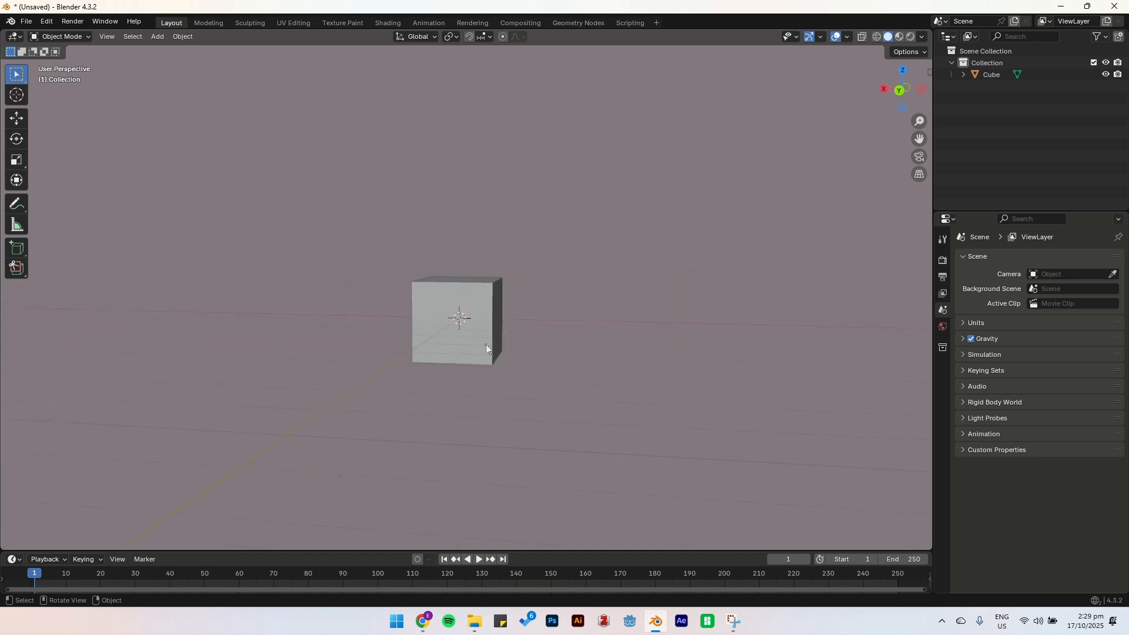
pyautogui.moveTo(485, 344); pyautogui.dragTo(521, 336, button='middle')
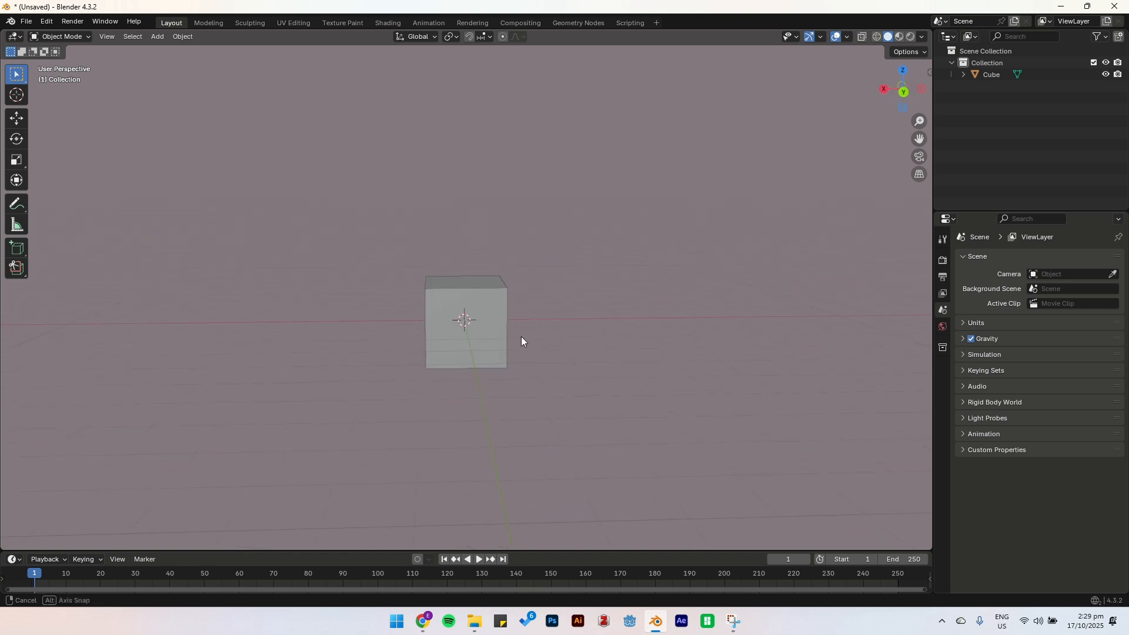
pyautogui.click(495, 309)
pyautogui.press('Delete')
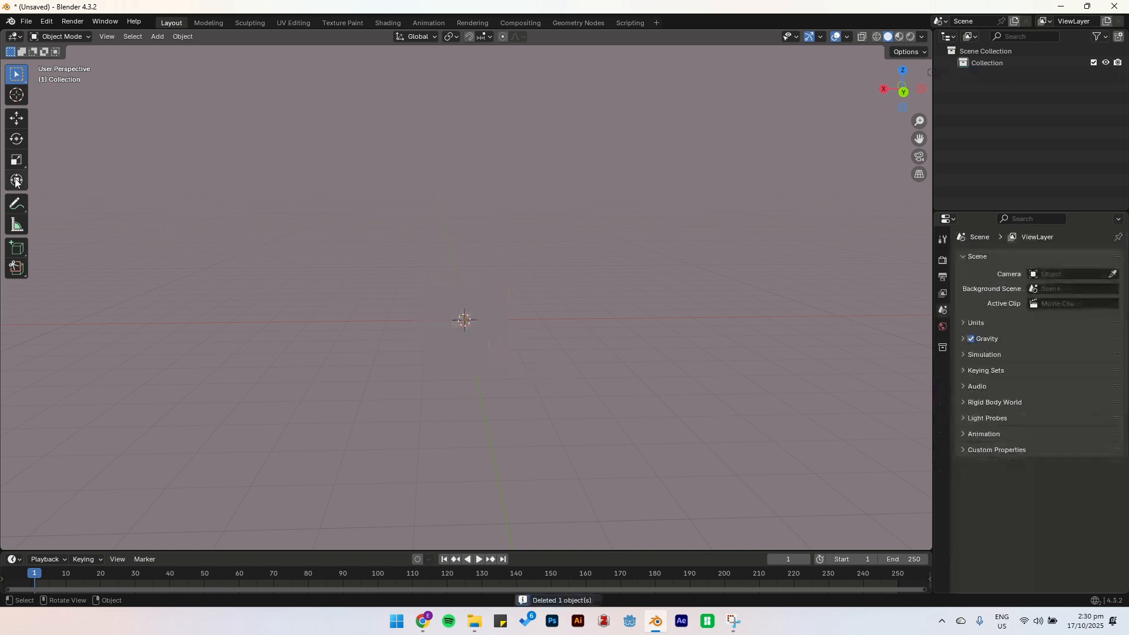
# Place the 3D cursor at about X 4.26 m, Y -0.36 m, Z 0.86 m and add a cube there.
pyautogui.click(16, 94)
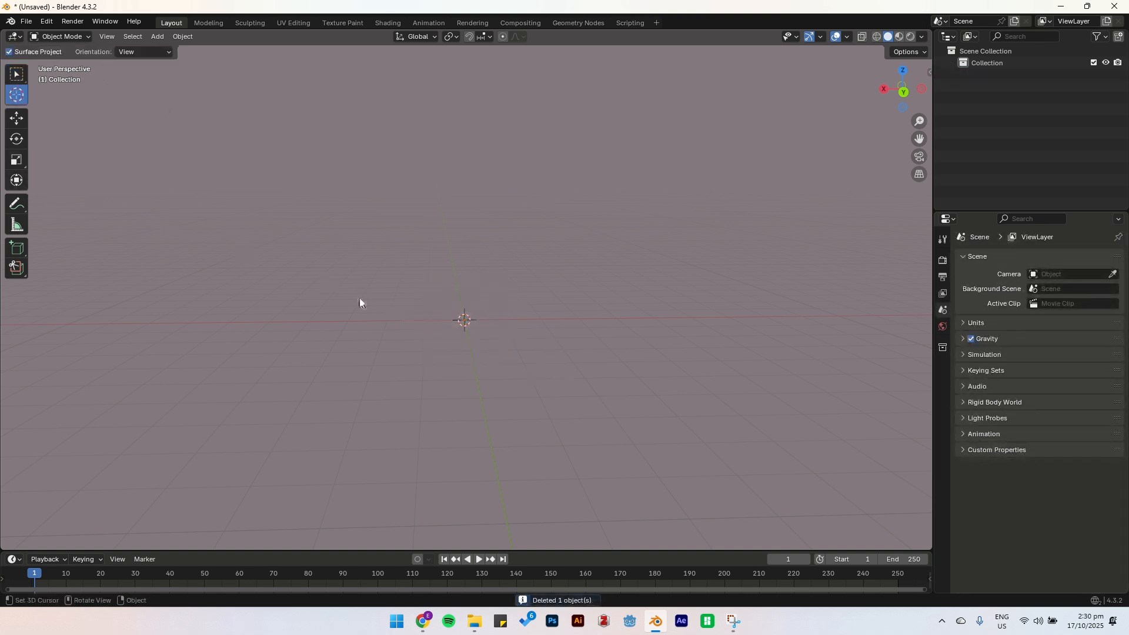
pyautogui.click(22, 75)
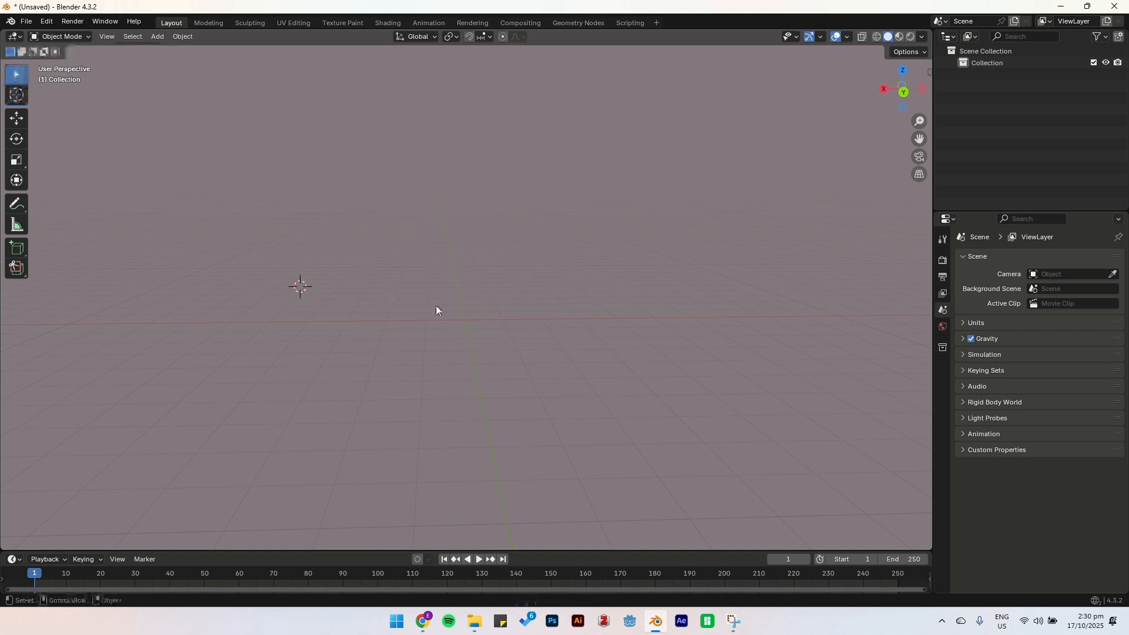
pyautogui.hotkey('shift', 'a')
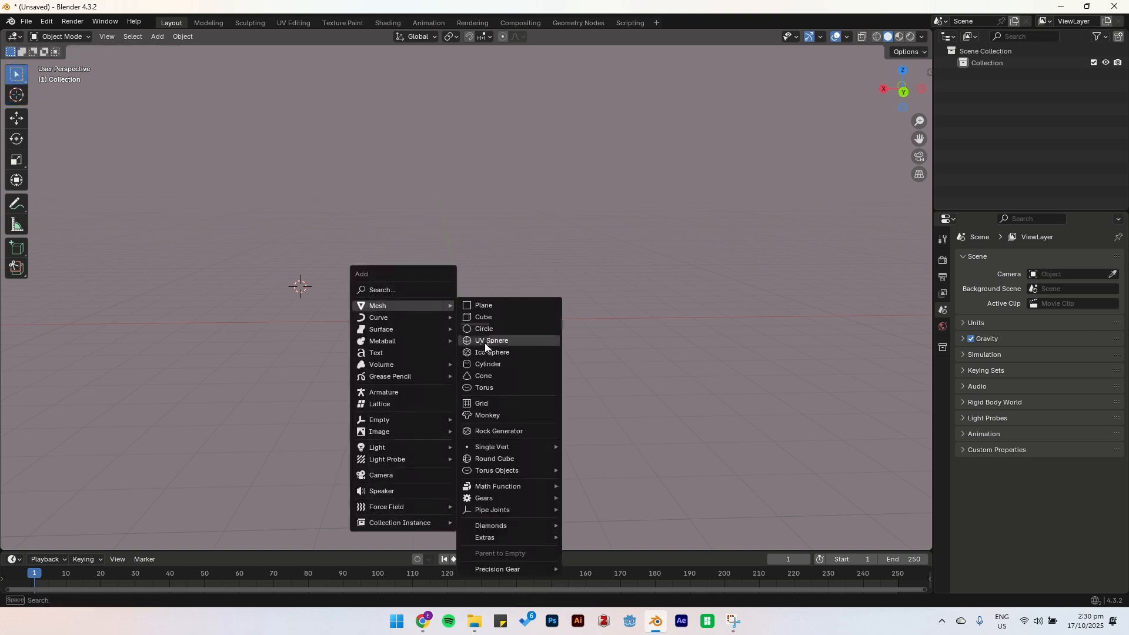
pyautogui.click(498, 317)
pyautogui.moveTo(330, 278)
pyautogui.mouseDown(button='middle')
pyautogui.moveTo(524, 272)
pyautogui.moveTo(509, 350)
pyautogui.moveTo(419, 288)
pyautogui.moveTo(339, 281)
pyautogui.mouseUp(button='middle')
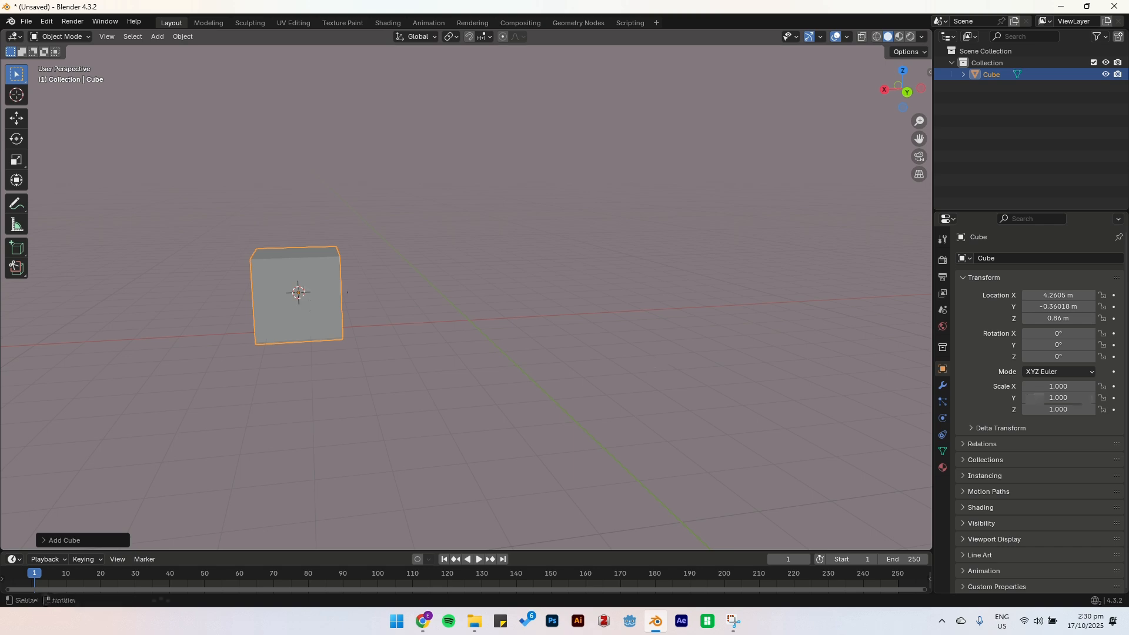
# Snap the 3D cursor to the world origin, and snap the selected cube to the cursor.
pyautogui.moveTo(521, 313); pyautogui.dragTo(497, 326, button='middle')
pyautogui.hotkey('shift', 's')
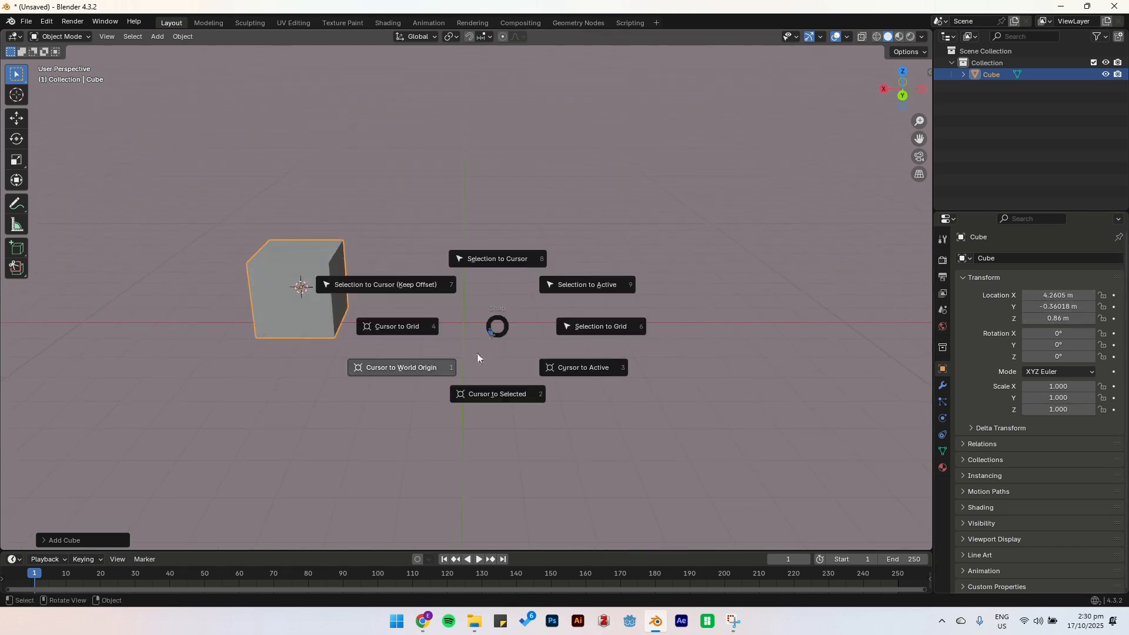
pyautogui.click(478, 351)
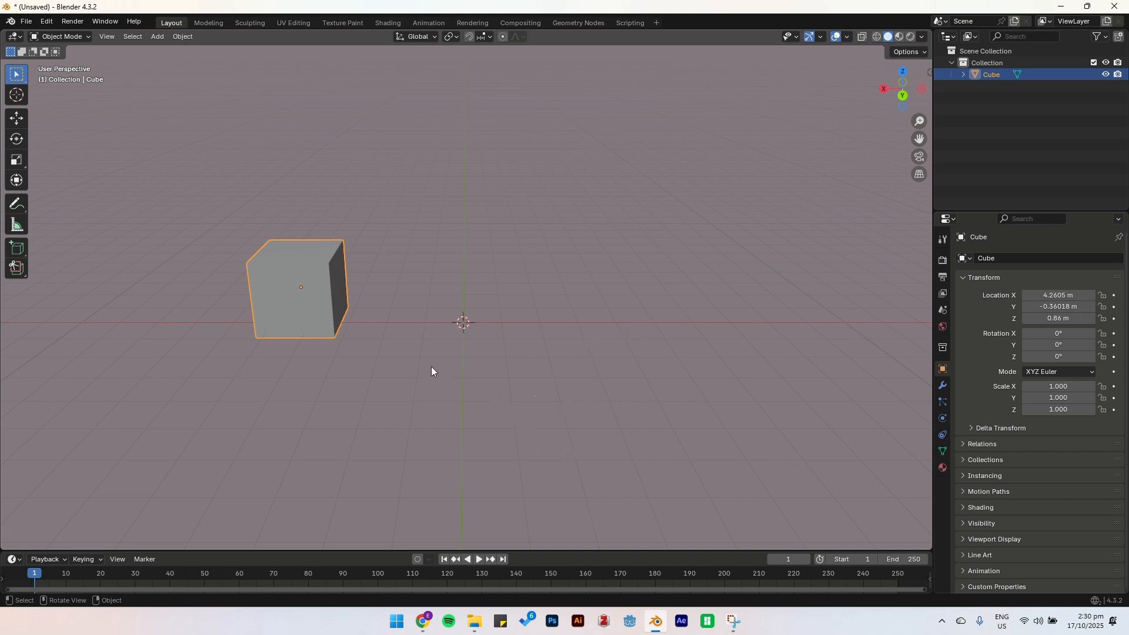
pyautogui.hotkey('shift', 's')
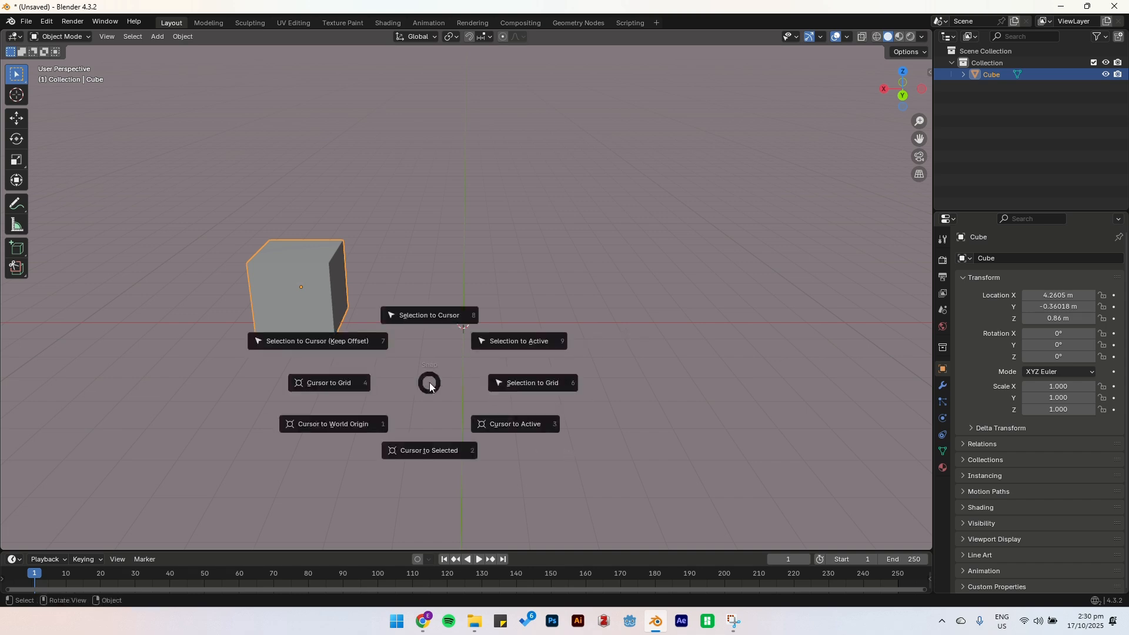
pyautogui.click(435, 321)
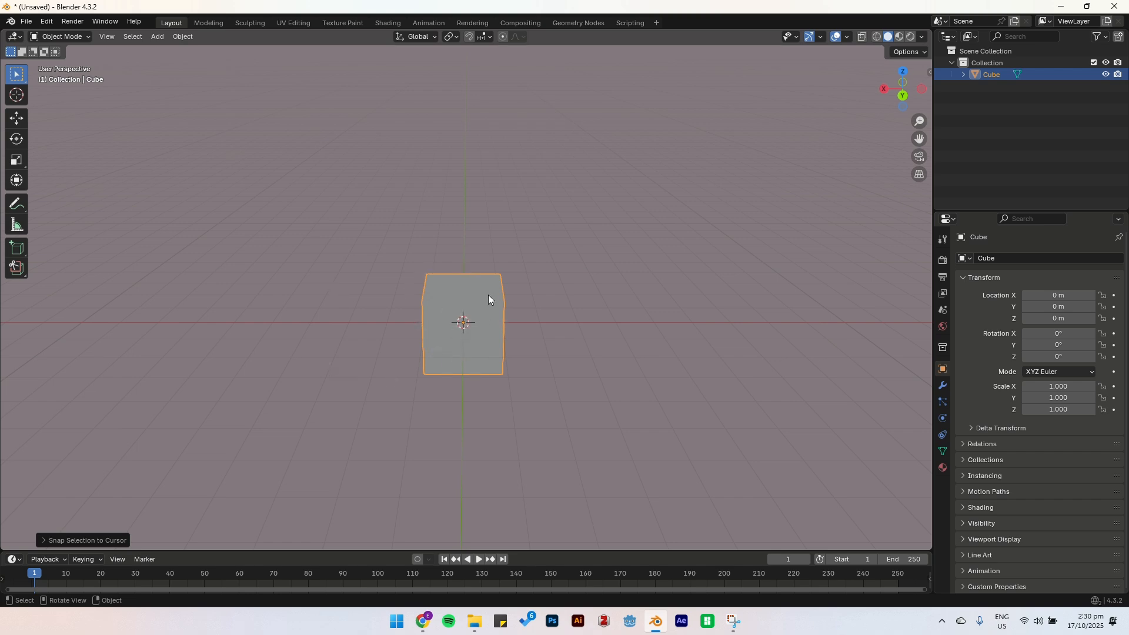
# Delete the snapped cube and add a new cube at the world origin.
pyautogui.press('Delete')
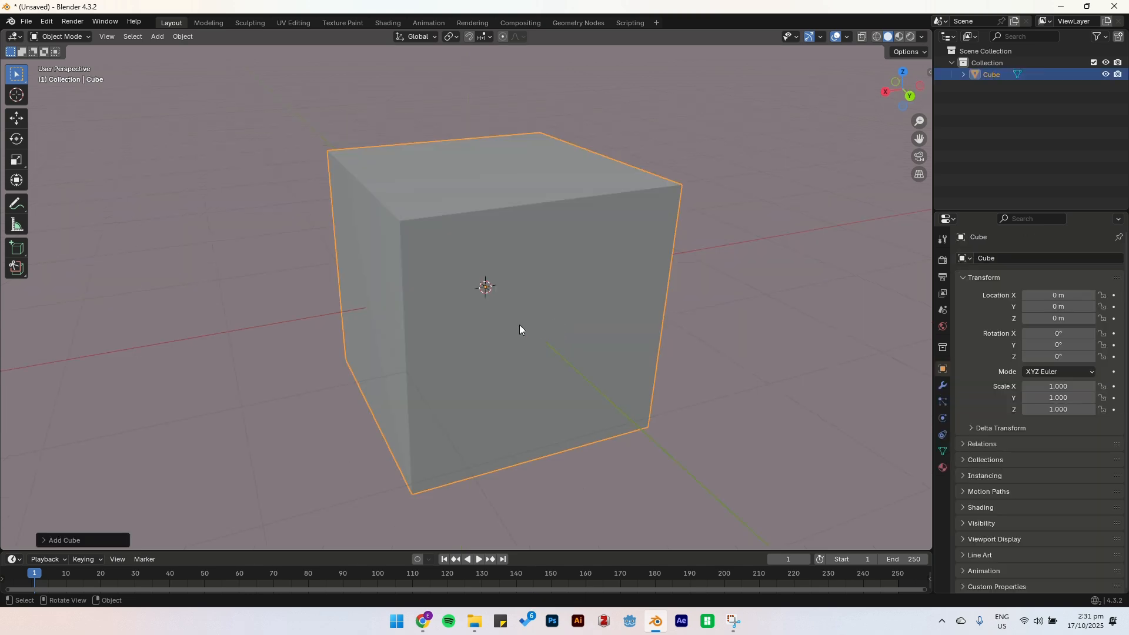
pyautogui.scroll(-1, 515, 324)
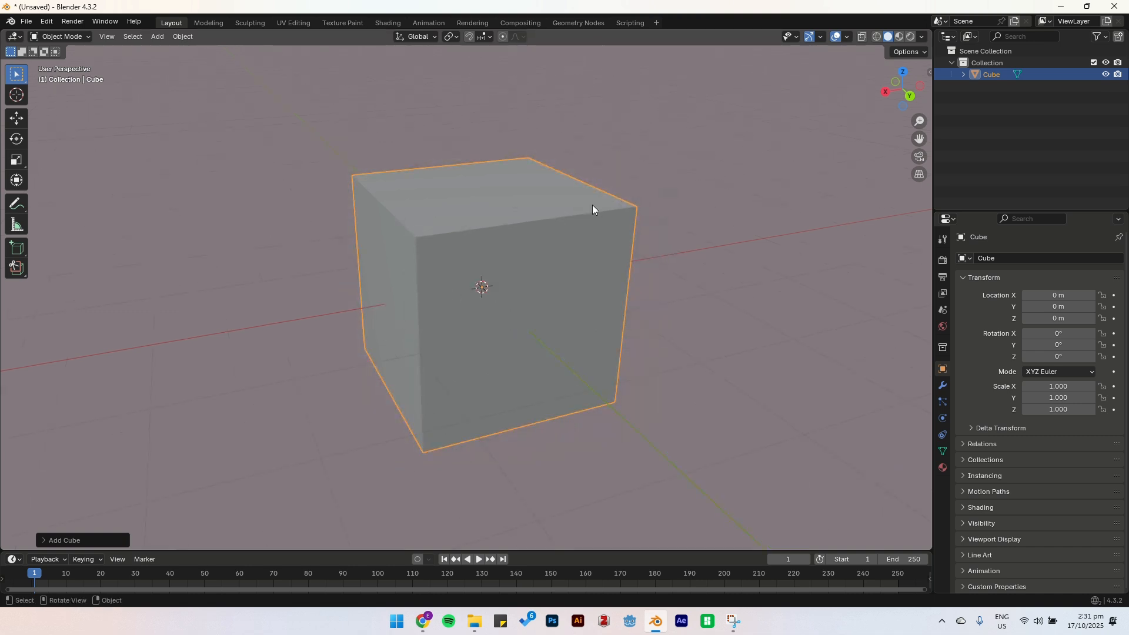
pyautogui.scroll(-2, 523, 235)
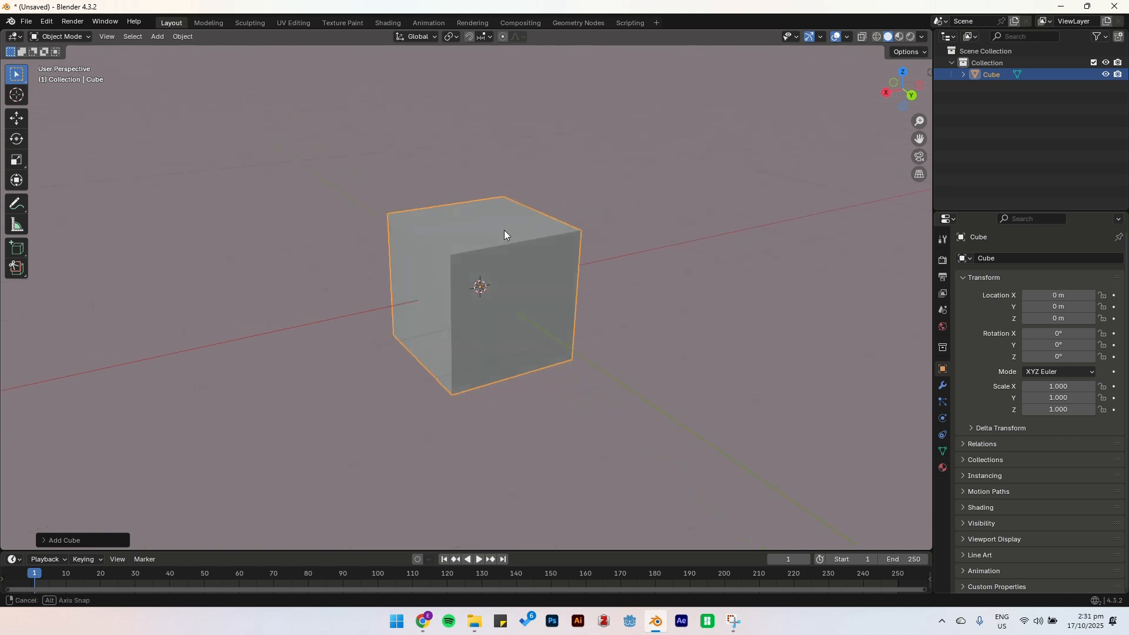
# Preview scaling the cube along the Z axis only, and preview scaling it uniformly, without applying either.
pyautogui.moveTo(504, 230)
pyautogui.mouseDown(button='middle')
pyautogui.moveTo(654, 217)
pyautogui.moveTo(573, 201)
pyautogui.moveTo(492, 246)
pyautogui.mouseUp(button='middle')
pyautogui.scroll(-2, 497, 272)
pyautogui.press('s')
pyautogui.press('z')
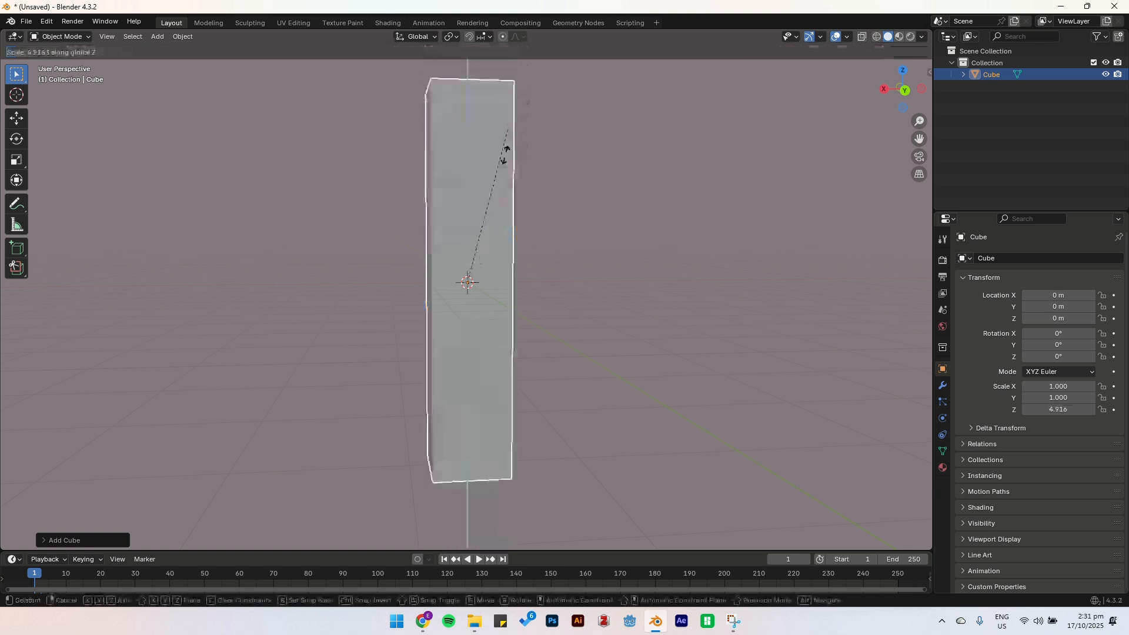
pyautogui.press('Escape')
pyautogui.press('s')
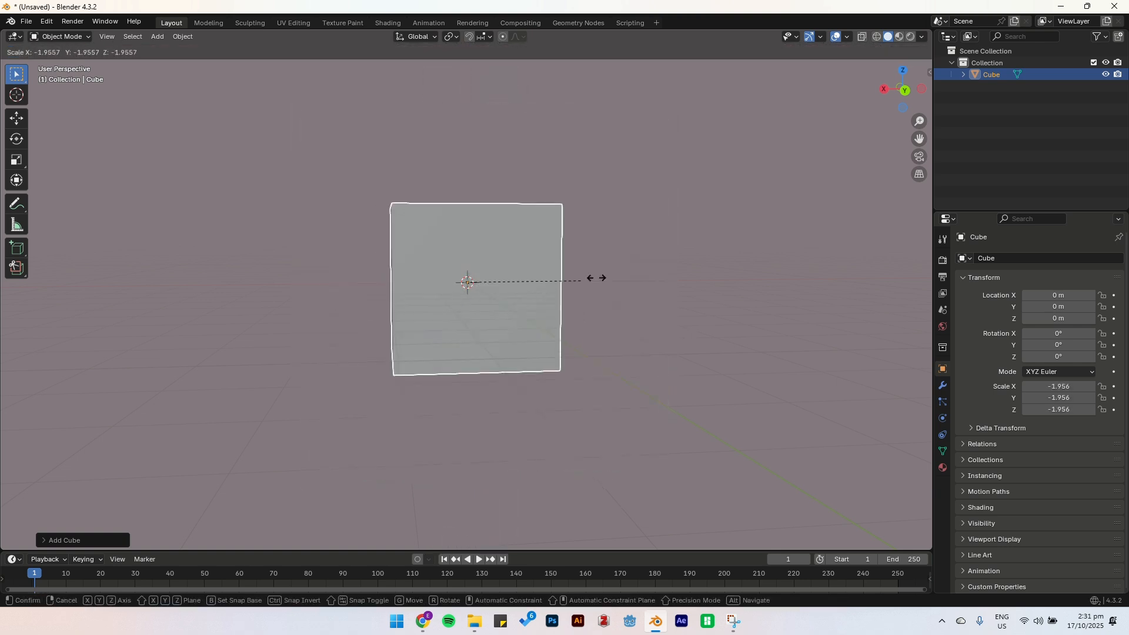
pyautogui.rightClick(596, 278)
pyautogui.scroll(2, 467, 242)
pyautogui.moveTo(467, 238); pyautogui.dragTo(497, 254, button='middle')
pyautogui.scroll(1, 497, 254)
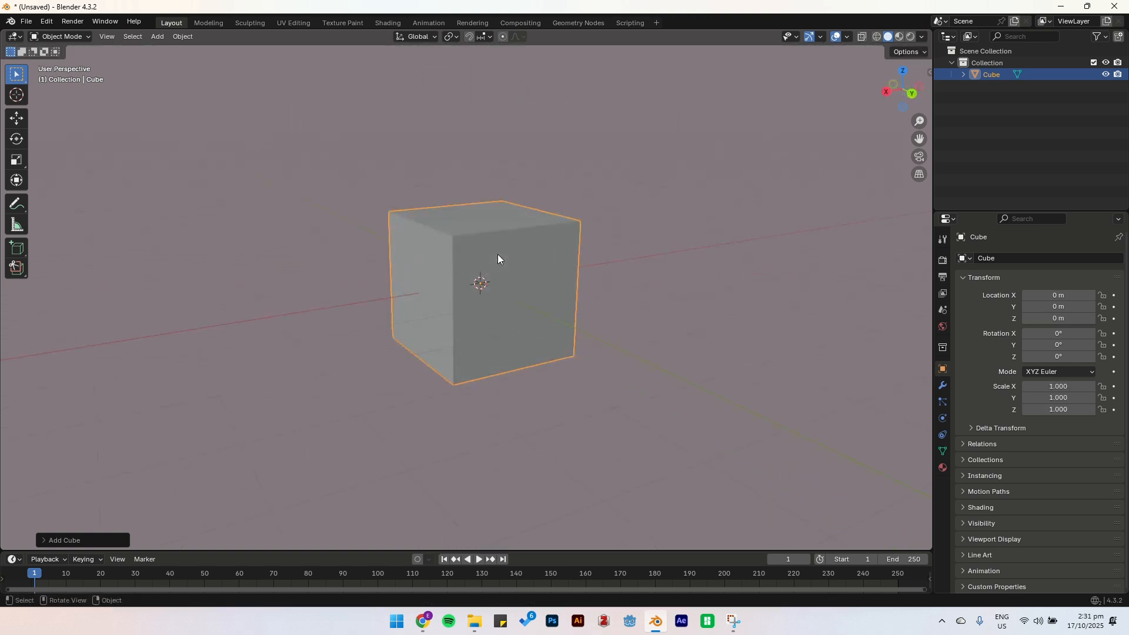
pyautogui.scroll(2, 470, 300)
pyautogui.moveTo(470, 300); pyautogui.dragTo(518, 259, button='middle')
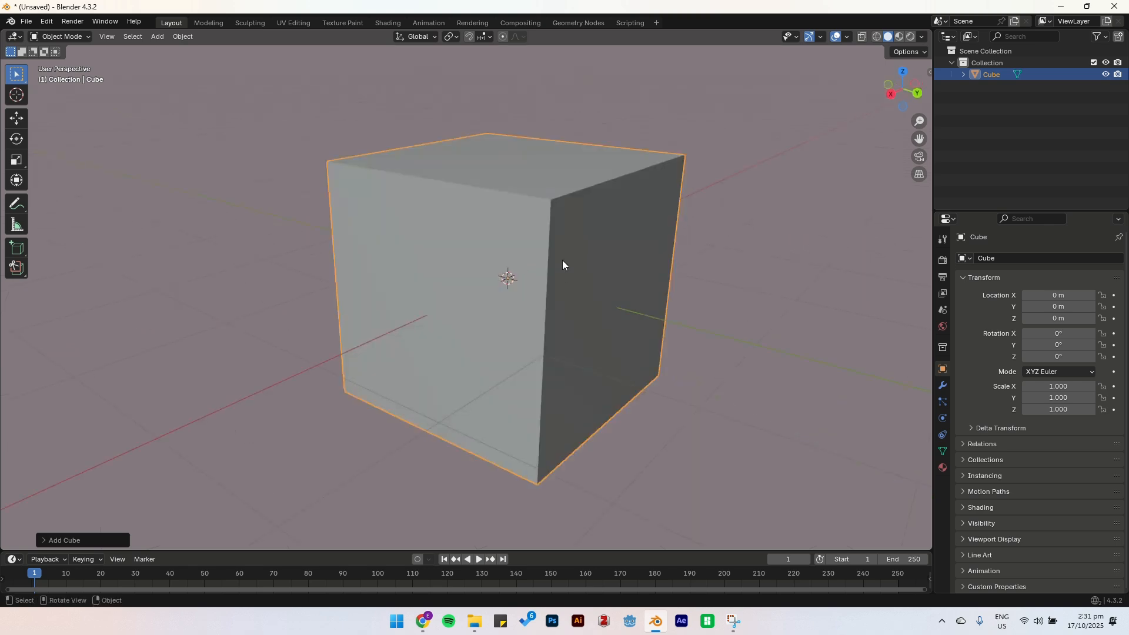
pyautogui.scroll(-2, 544, 238)
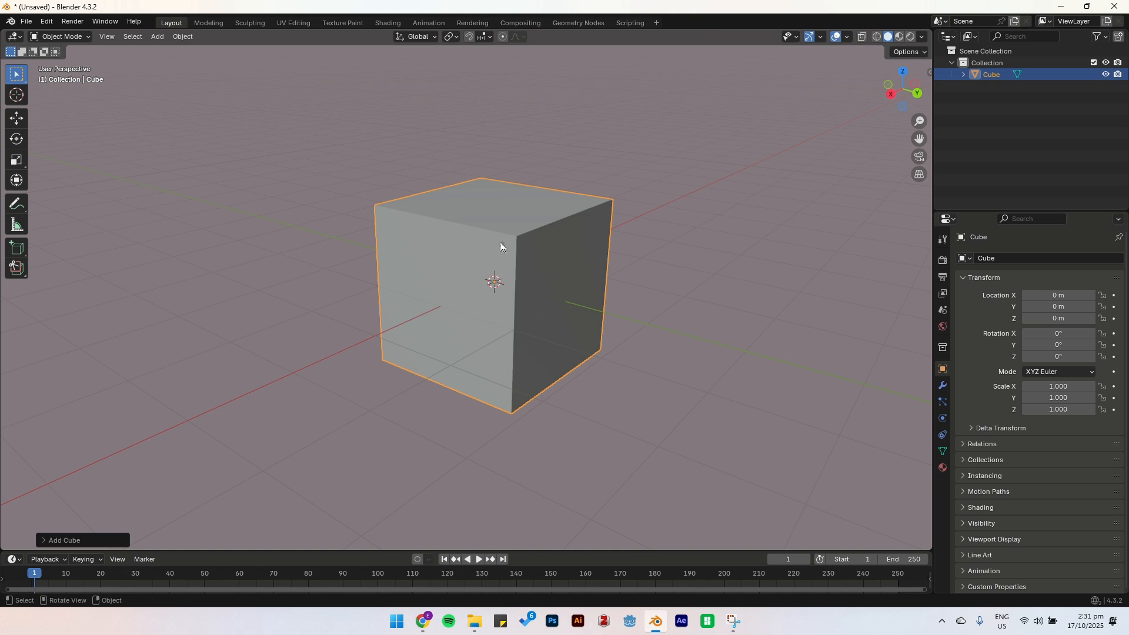
# Switch the cube to Edit Mode and toggle repeatedly between Object Mode and Edit Mode, finishing in Edit Mode.
pyautogui.click(62, 37)
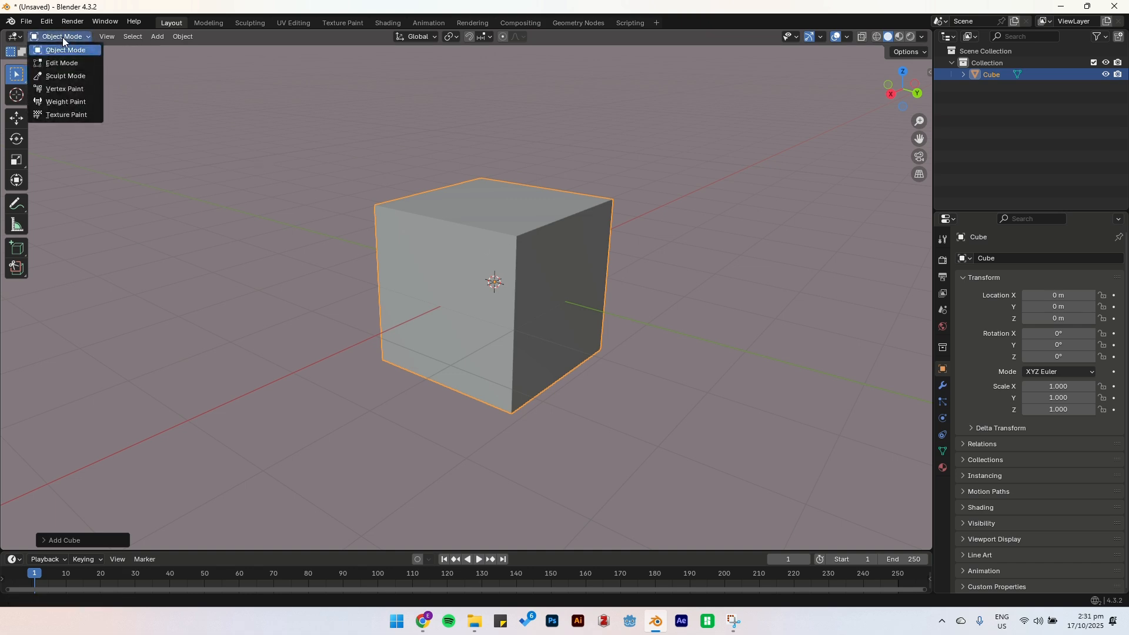
pyautogui.click(59, 63)
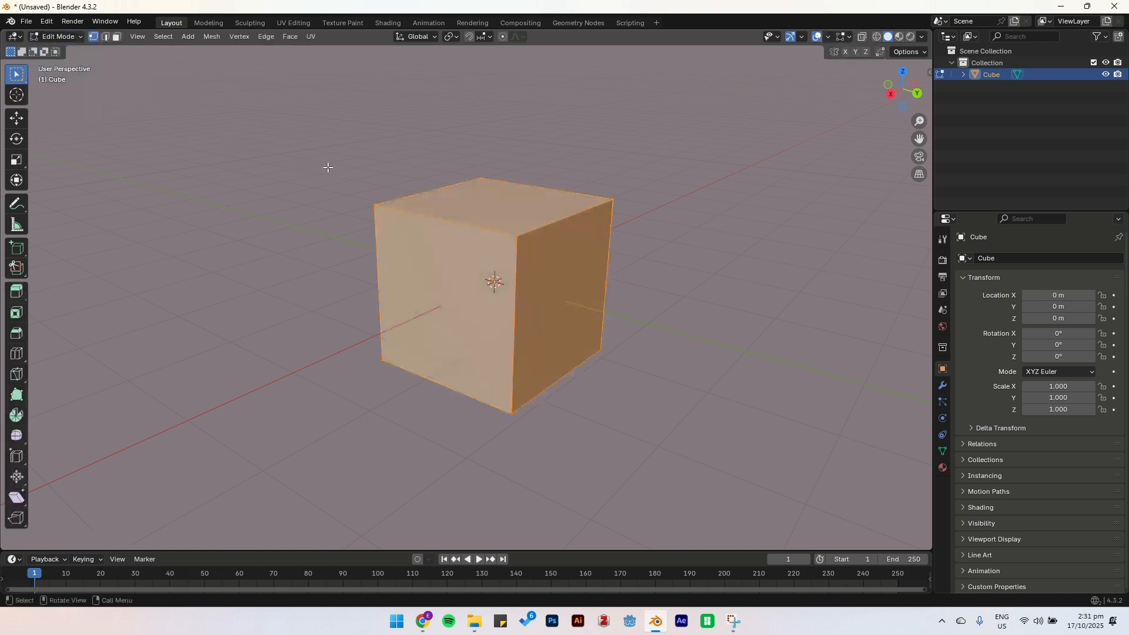
pyautogui.press('Tab')
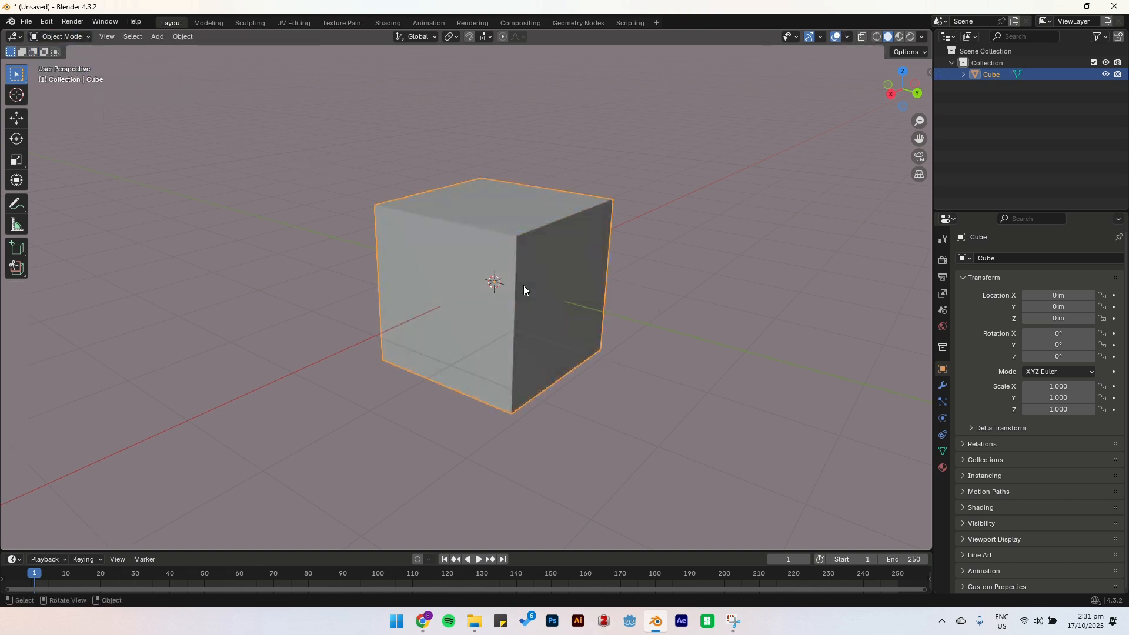
pyautogui.press('Tab')
pyautogui.press('Tab')
pyautogui.press('Tab')
pyautogui.press('Tab')
pyautogui.press('Tab')
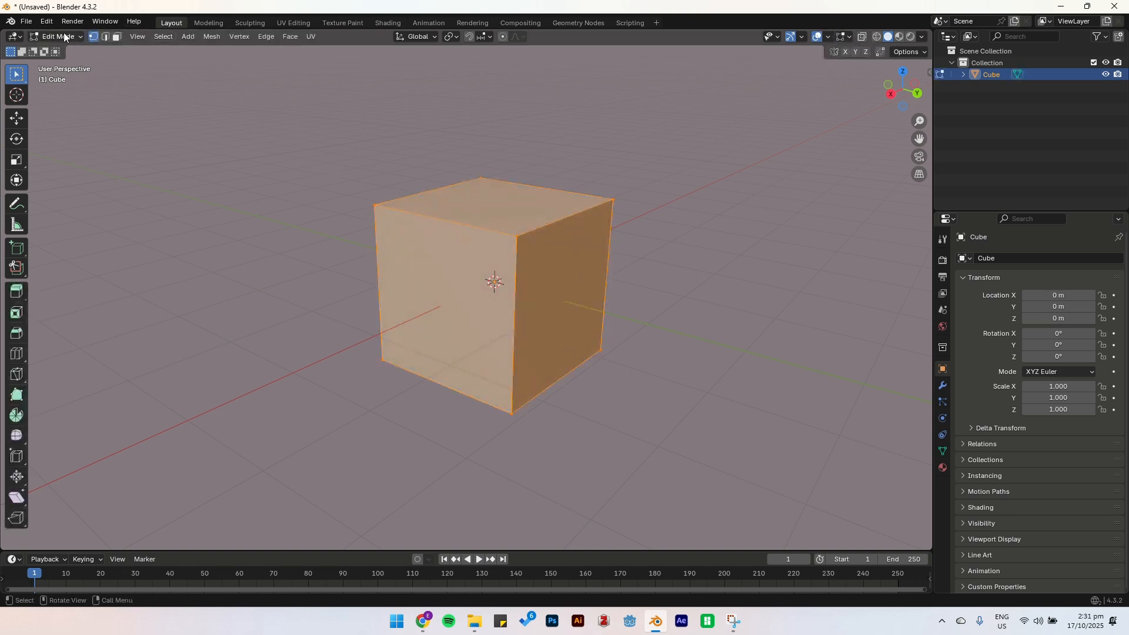
# Select the cube's top corner vertices individually, one after another.
pyautogui.moveTo(794, 236); pyautogui.dragTo(477, 200, button='middle')
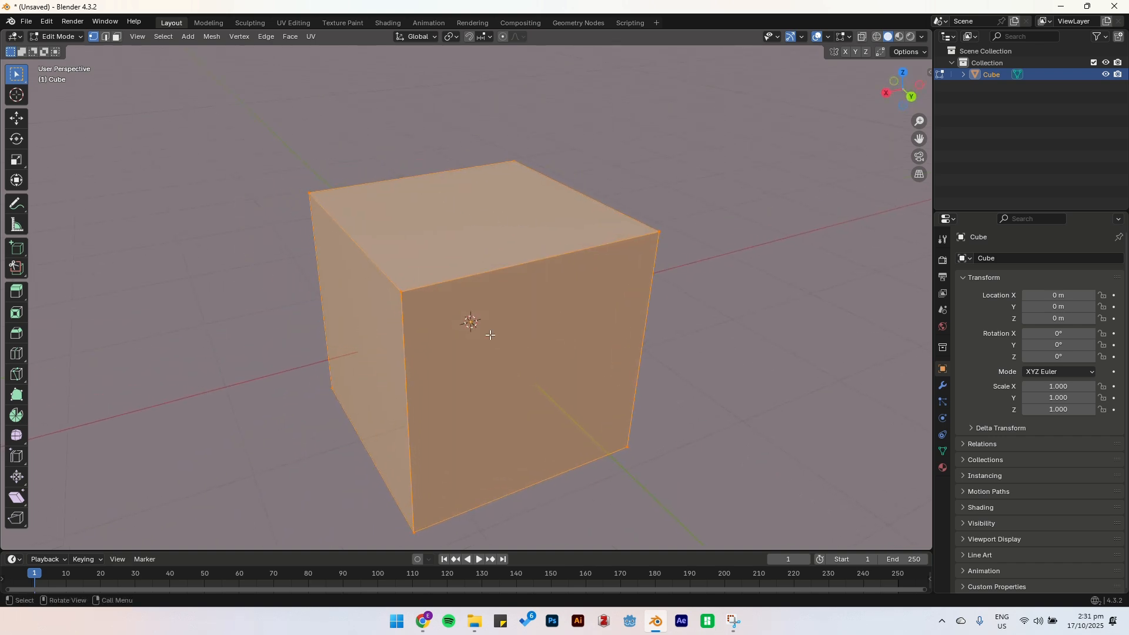
pyautogui.click(306, 196)
pyautogui.click(401, 292)
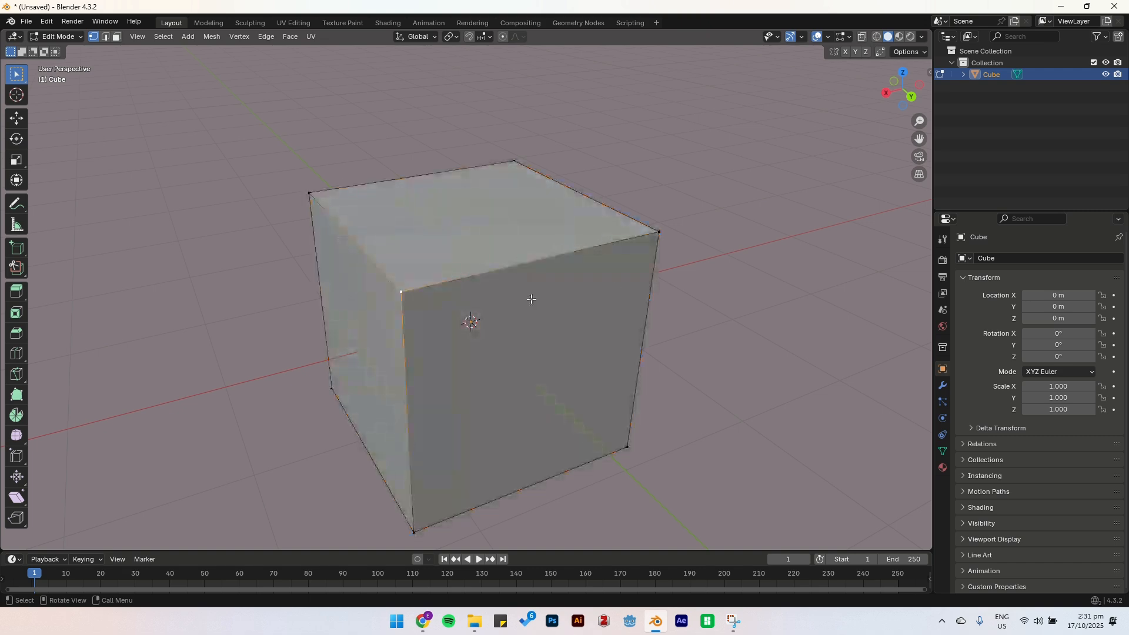
pyautogui.click(657, 231)
pyautogui.click(514, 161)
pyautogui.scroll(-3, 521, 236)
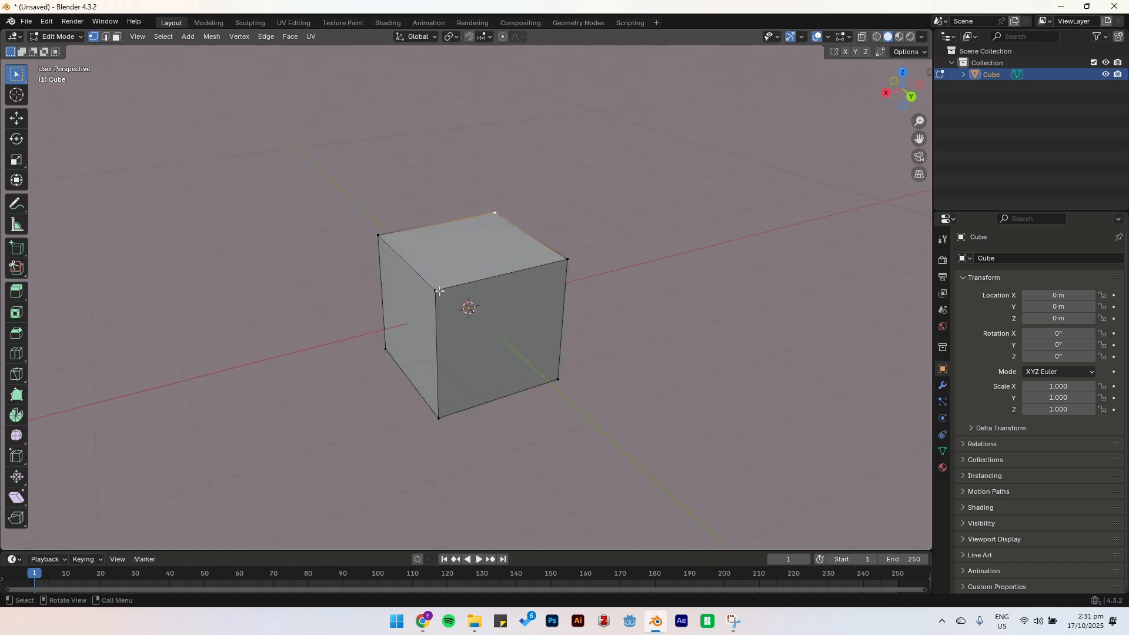
# Move two neighbouring top corner vertices of the cube freely, and move a third one along the Z axis only.
pyautogui.moveTo(440, 291); pyautogui.dragTo(449, 257, button='middle')
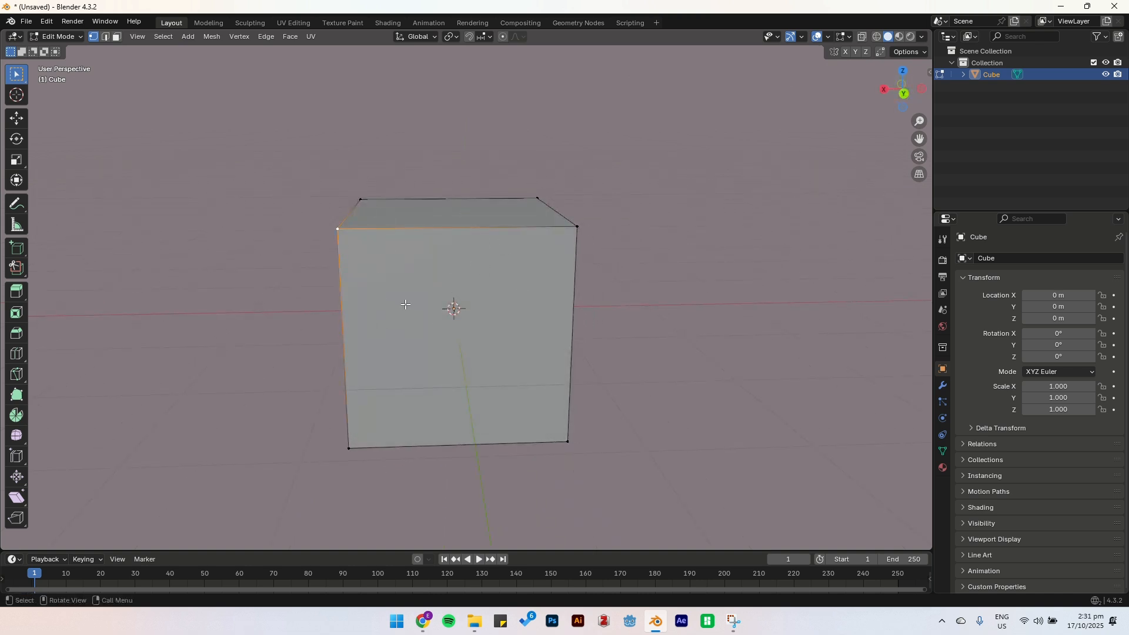
pyautogui.press('g')
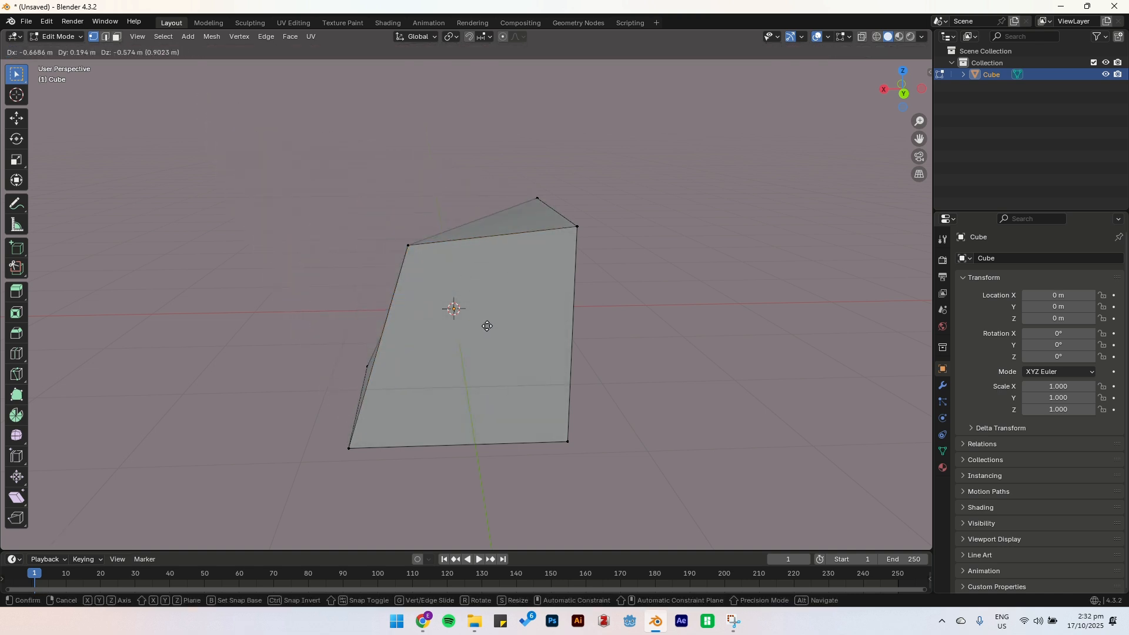
pyautogui.click(471, 144)
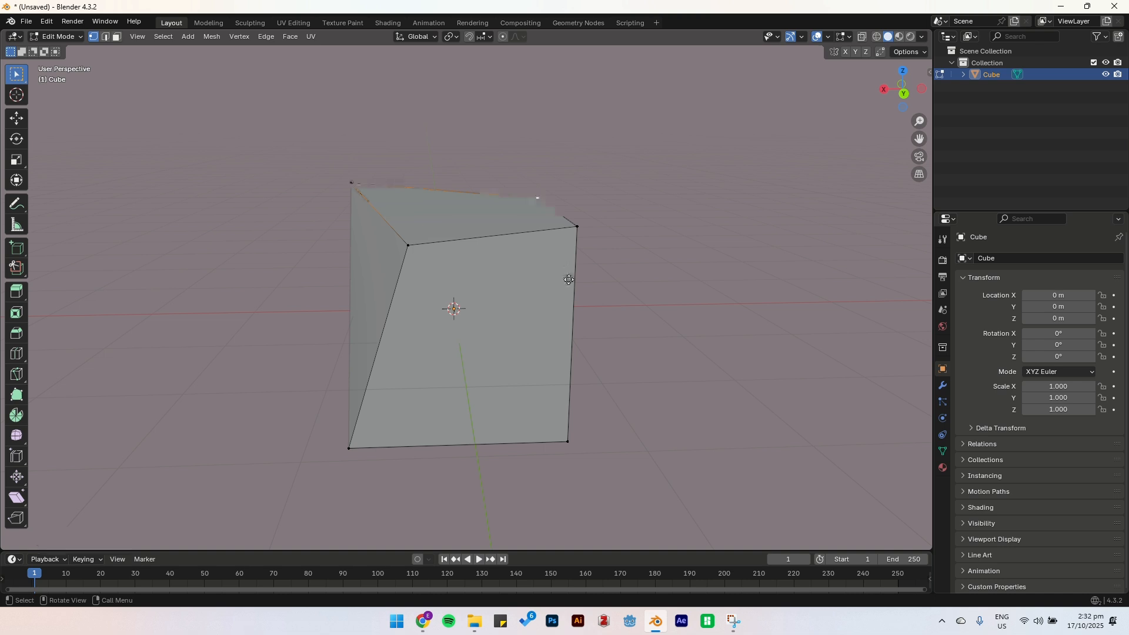
pyautogui.press('g')
pyautogui.press('z')
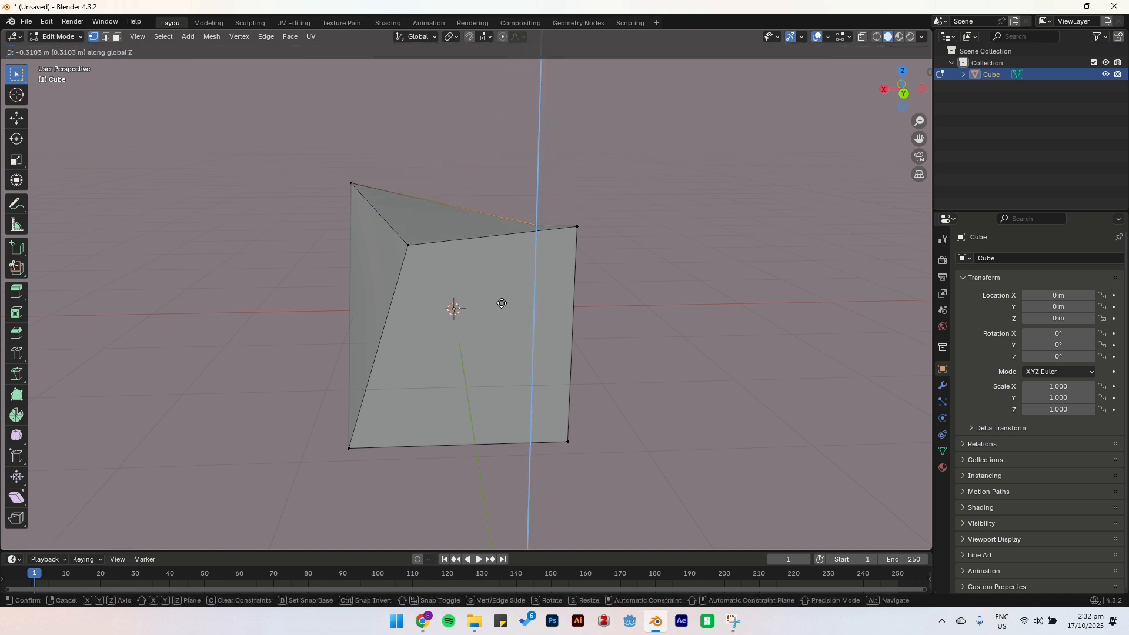
pyautogui.click(549, 184)
# Select all four top vertices together and rotate them freely, then rotate them around the Z axis.
pyautogui.moveTo(550, 184); pyautogui.dragTo(319, 113, button='middle')
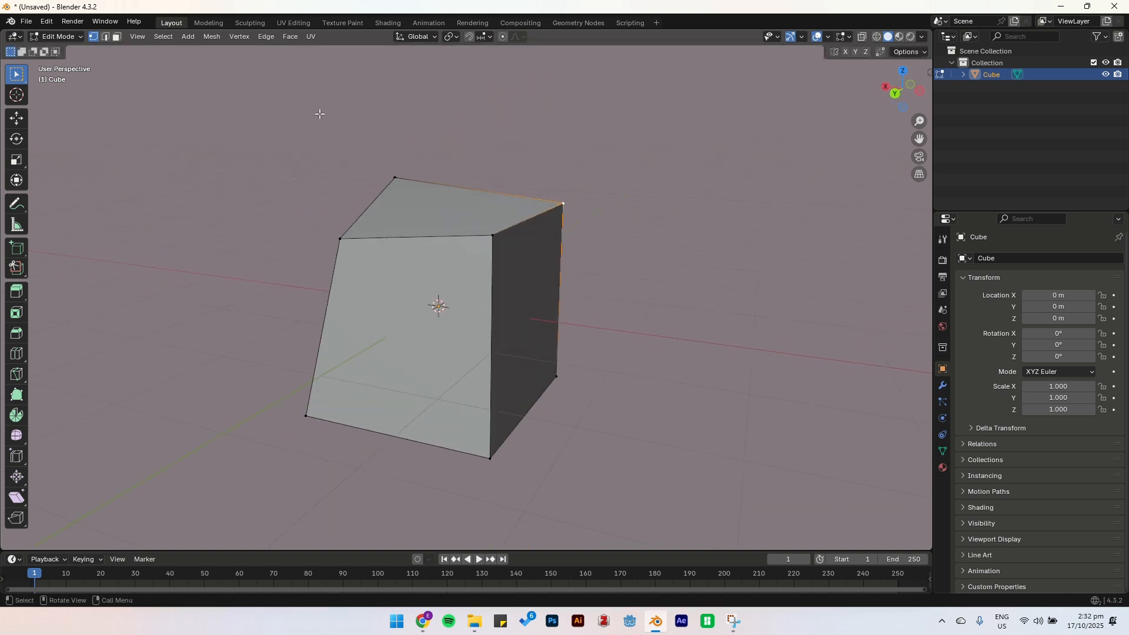
pyautogui.moveTo(320, 114); pyautogui.dragTo(656, 230)
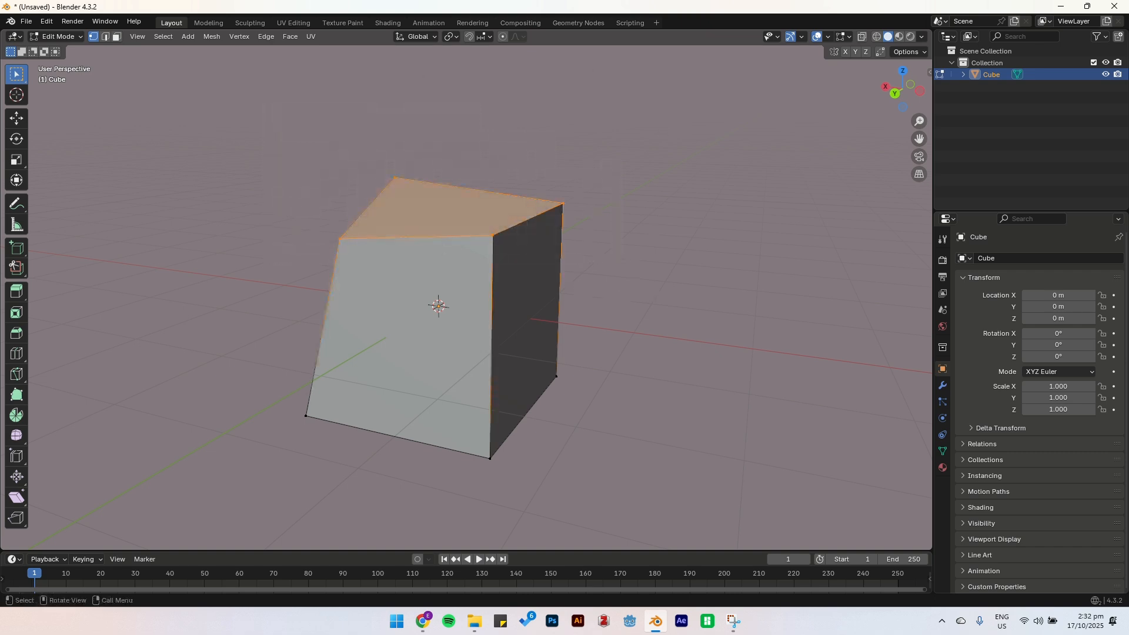
pyautogui.press('r')
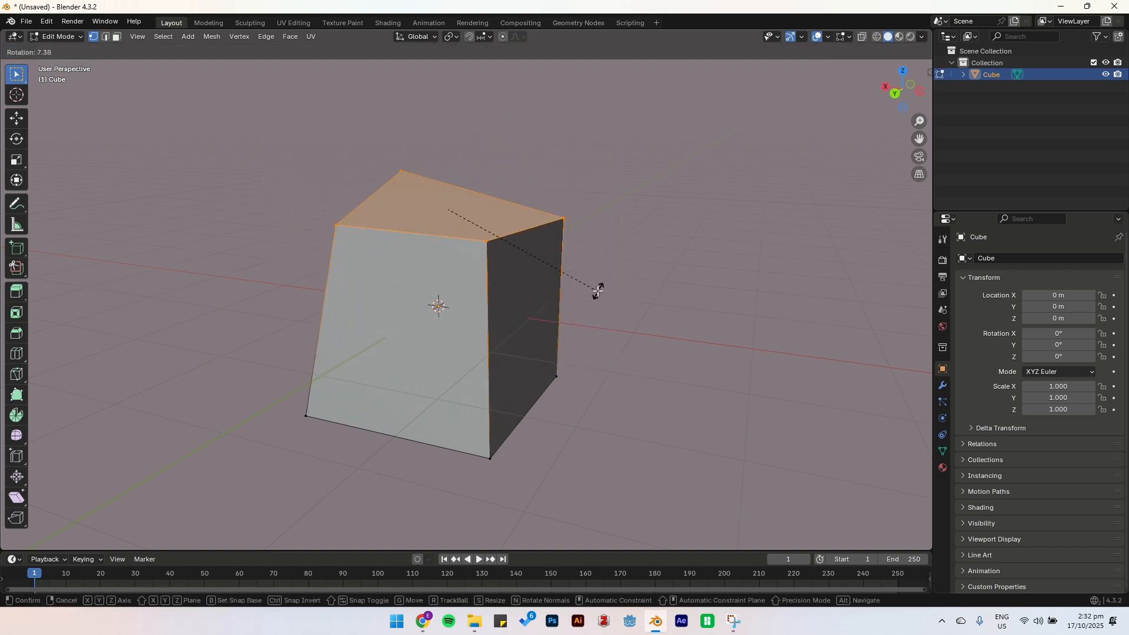
pyautogui.click(598, 291)
pyautogui.moveTo(612, 226); pyautogui.dragTo(630, 322, button='middle')
pyautogui.press('r')
pyautogui.press('z')
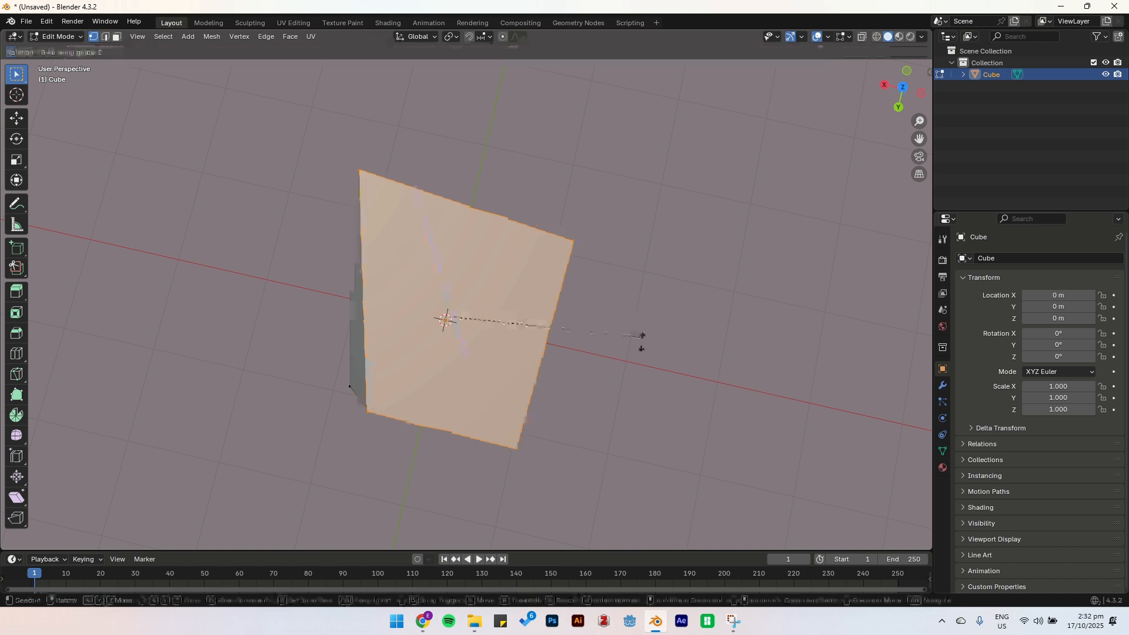
pyautogui.click(612, 433)
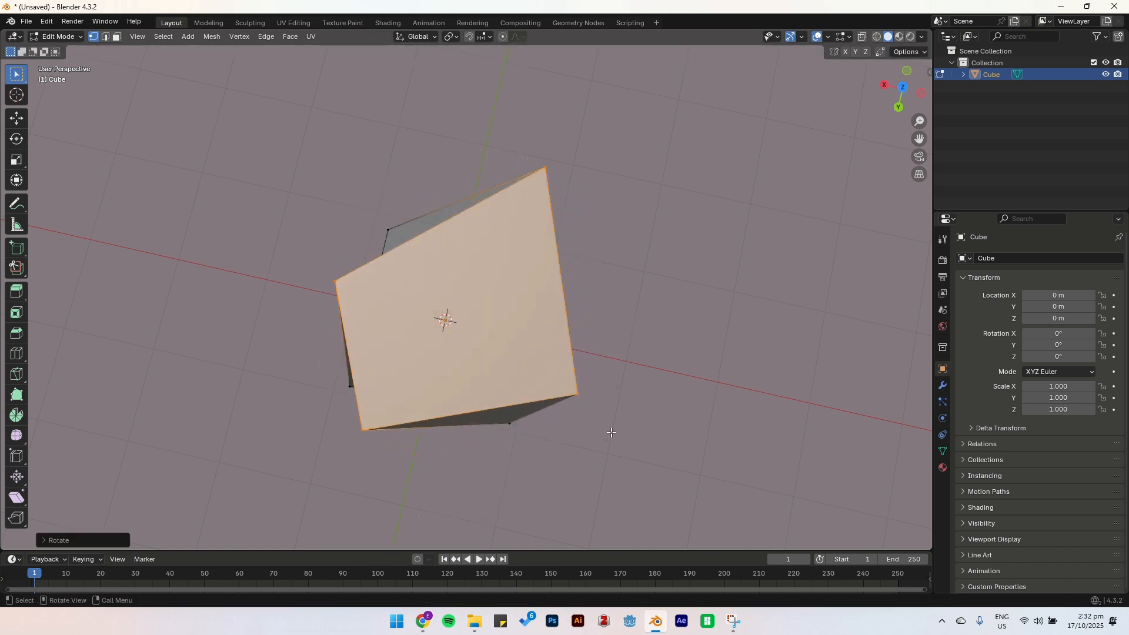
# Scale the selected top face down to roughly half its size and rotate it around the Z axis again.
pyautogui.press('s')
pyautogui.click(608, 322)
pyautogui.press('r')
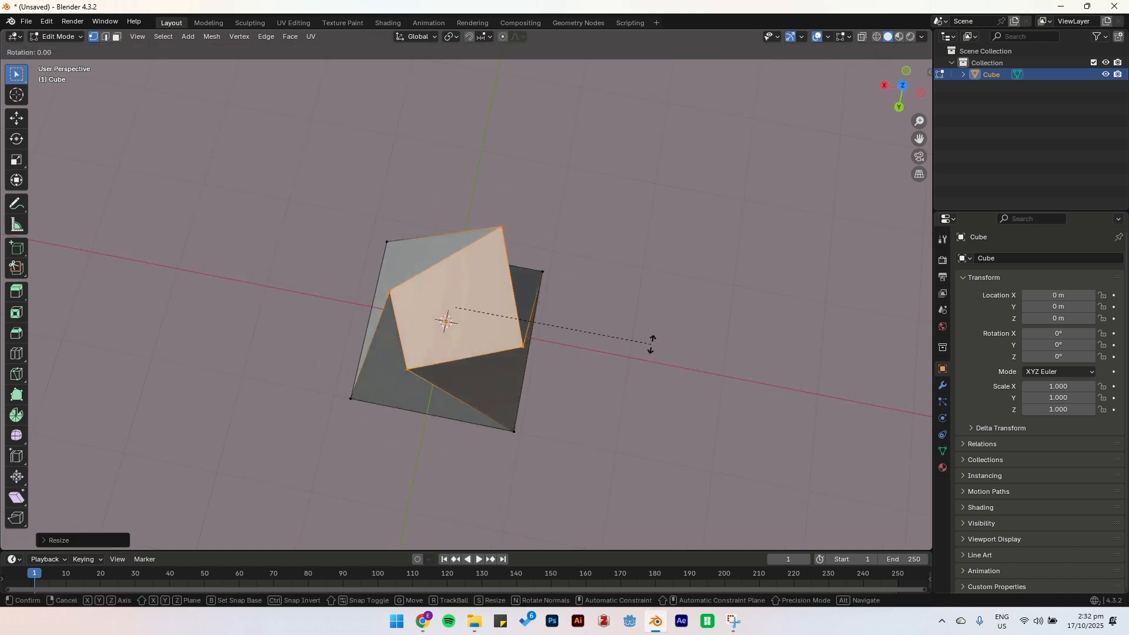
pyautogui.press('z')
pyautogui.click(633, 227)
# Move three bottom corner vertices inward one at a time to narrow the base of the mesh.
pyautogui.moveTo(632, 227); pyautogui.dragTo(504, 196, button='middle')
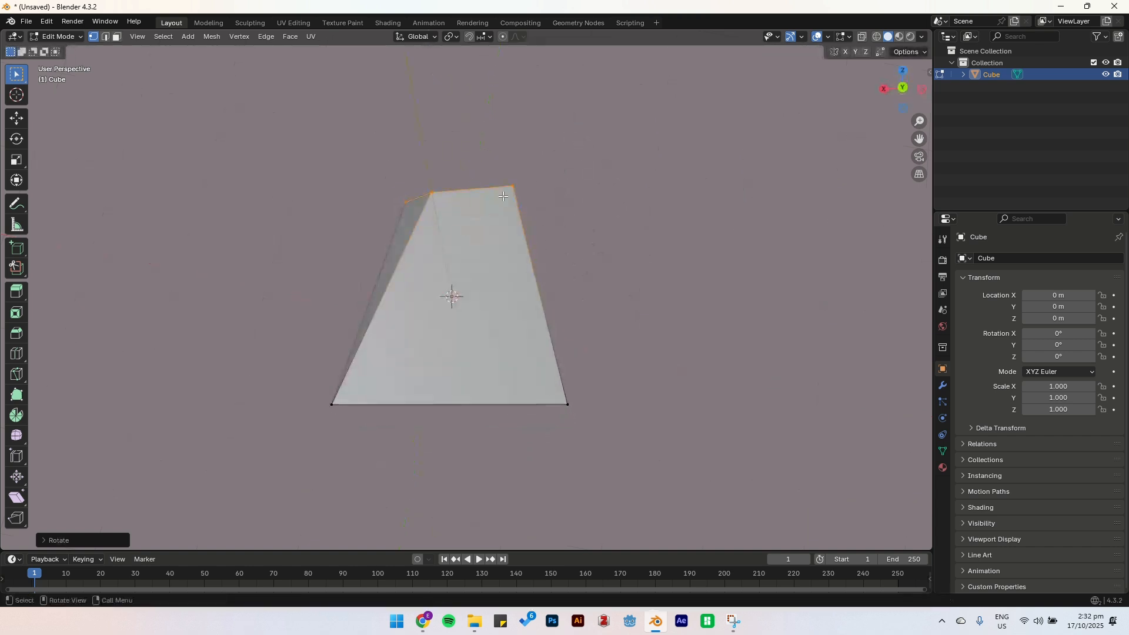
pyautogui.moveTo(493, 291); pyautogui.dragTo(393, 415, button='middle')
pyautogui.click(342, 394)
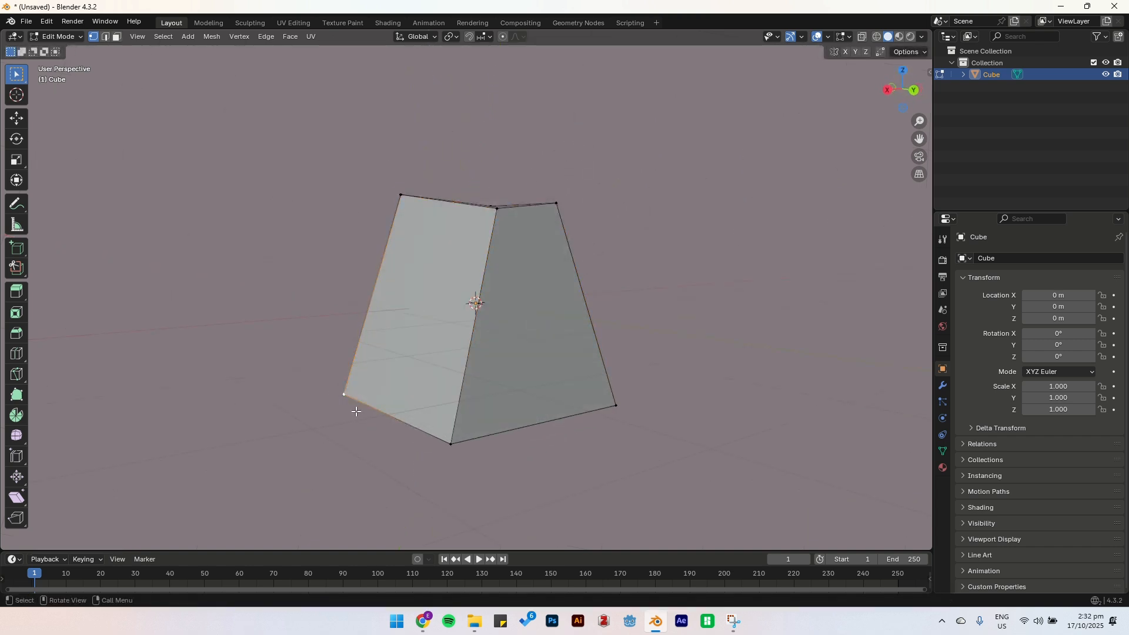
pyautogui.press('g')
pyautogui.click(392, 407)
pyautogui.click(451, 444)
pyautogui.press('g')
pyautogui.click(512, 418)
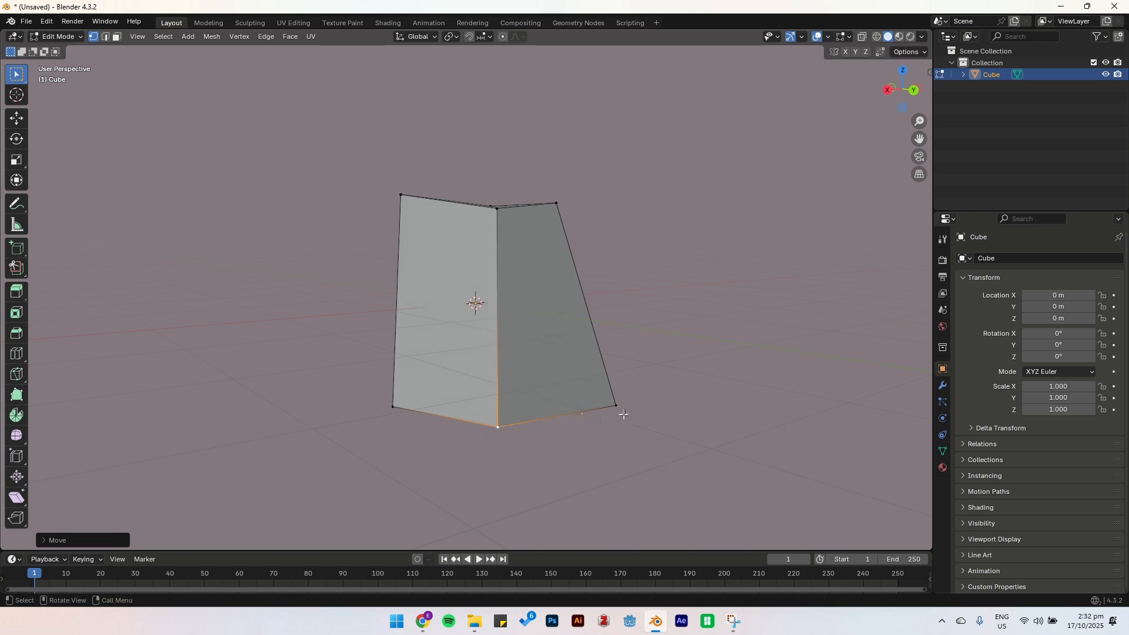
pyautogui.click(617, 407)
pyautogui.press('g')
pyautogui.click(584, 403)
# Reposition bottom corner vertices from the other side of the mesh, and lower the nearest top corner vertex slightly.
pyautogui.moveTo(584, 403); pyautogui.dragTo(529, 393, button='middle')
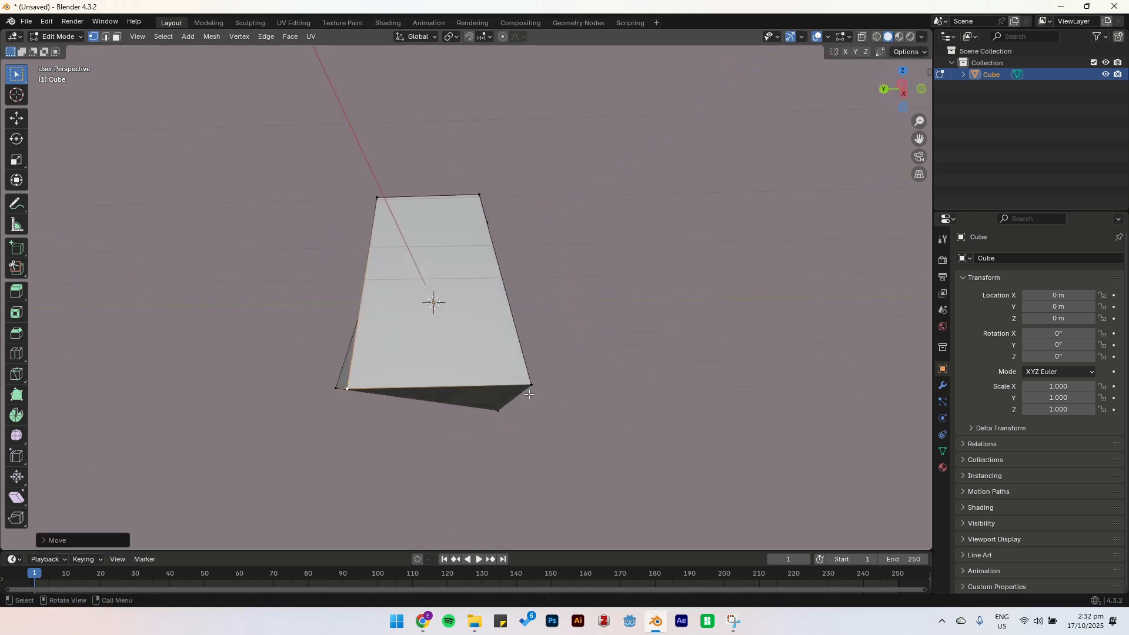
pyautogui.click(506, 415)
pyautogui.press('g')
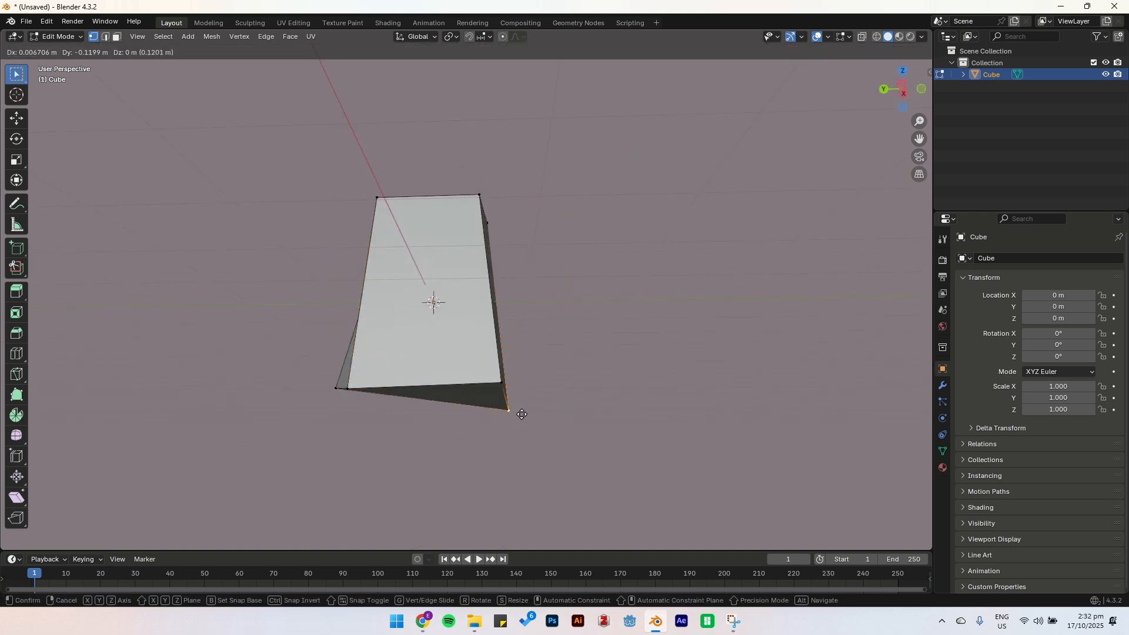
pyautogui.click(542, 408)
pyautogui.click(378, 396)
pyautogui.press('g')
pyautogui.click(339, 389)
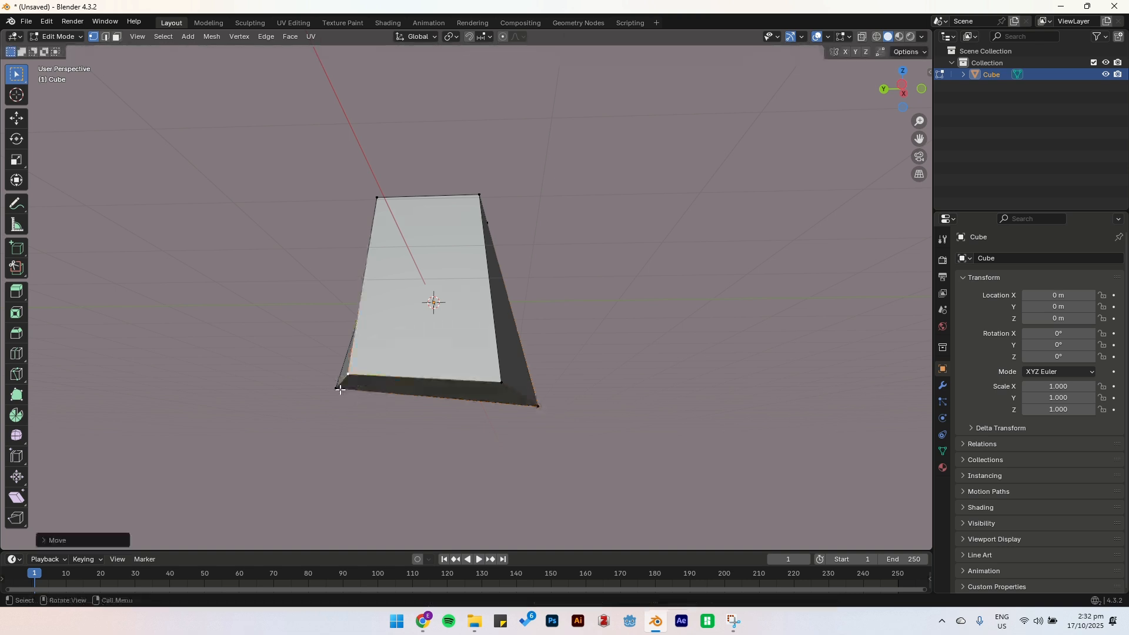
pyautogui.moveTo(391, 411); pyautogui.dragTo(442, 417, button='middle')
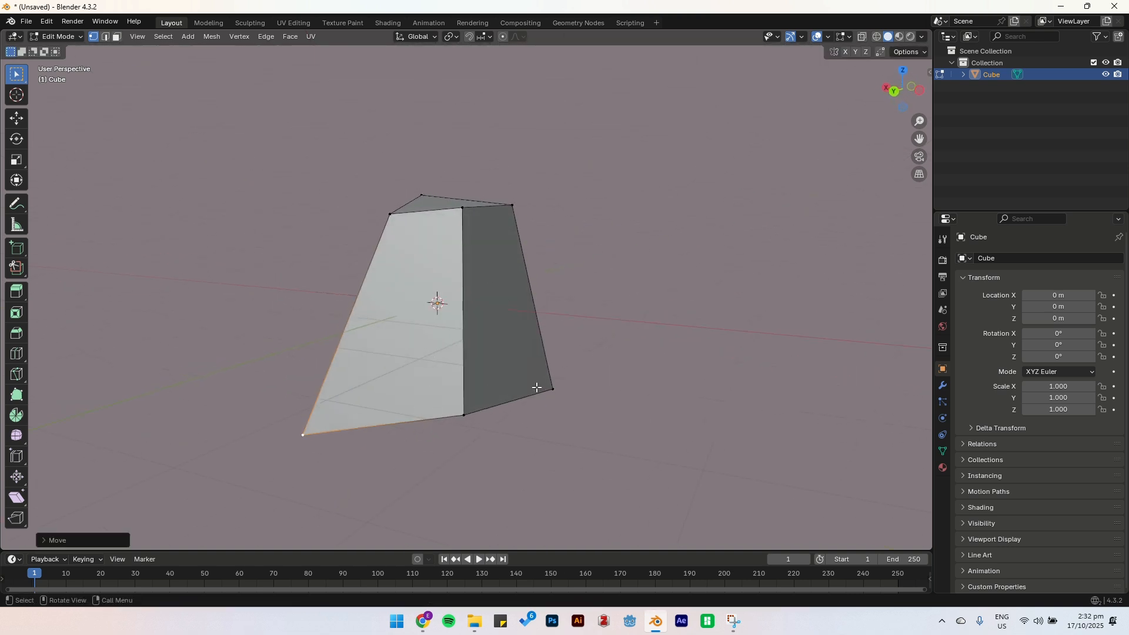
pyautogui.moveTo(466, 205); pyautogui.dragTo(491, 261)
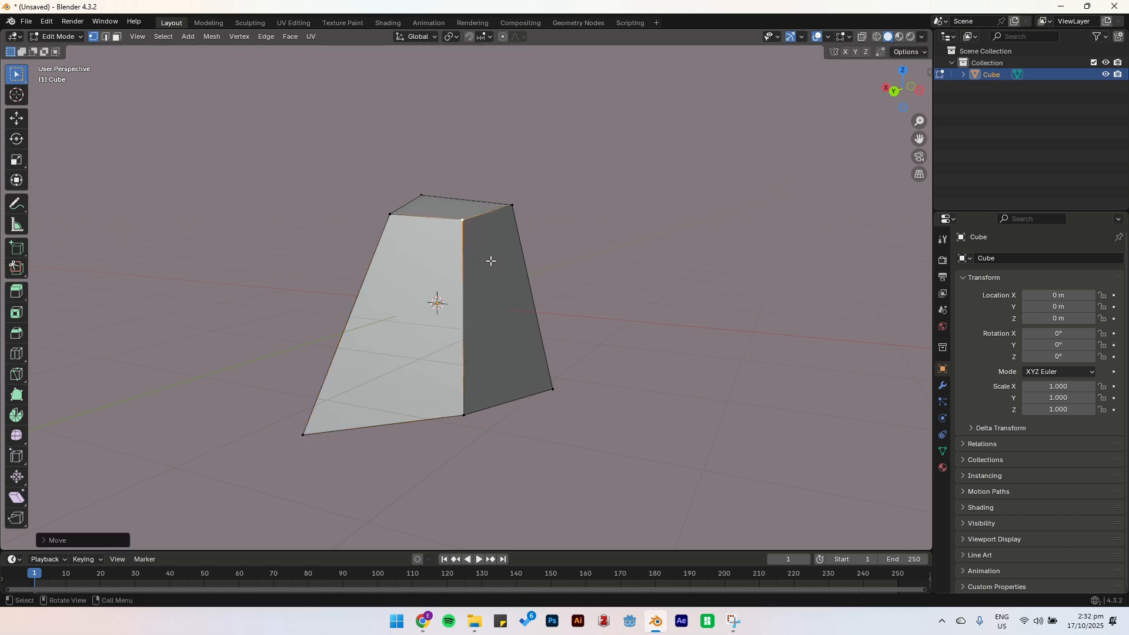
# Add a single horizontal loop cut around the mesh at about mid-height.
pyautogui.hotkey('ctrl', 'r')
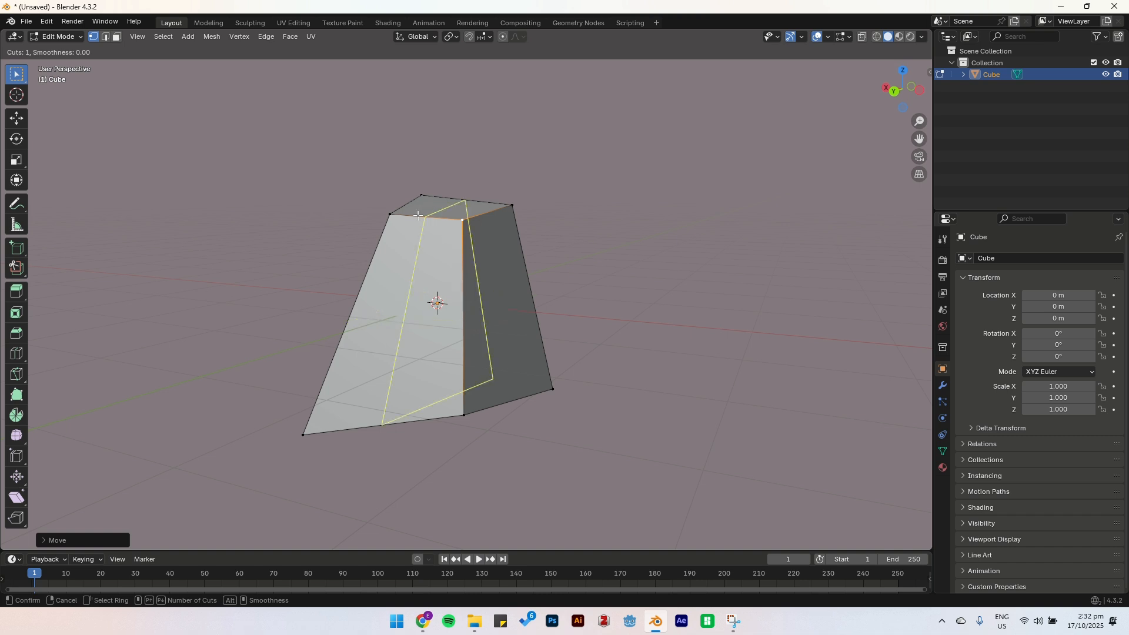
pyautogui.click(461, 318)
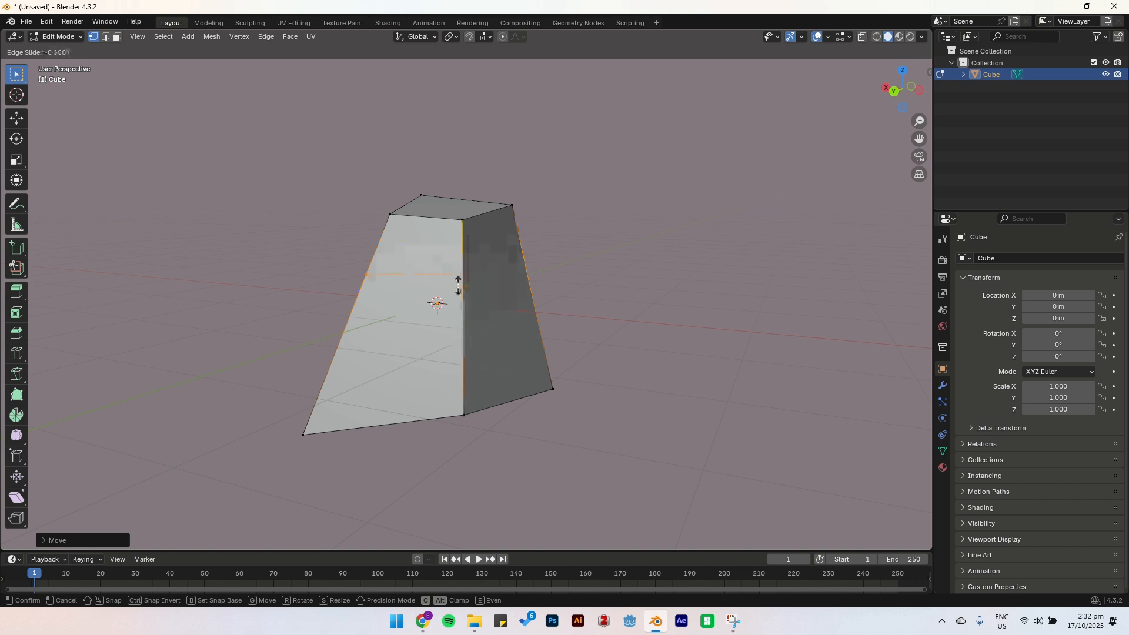
pyautogui.click(527, 303)
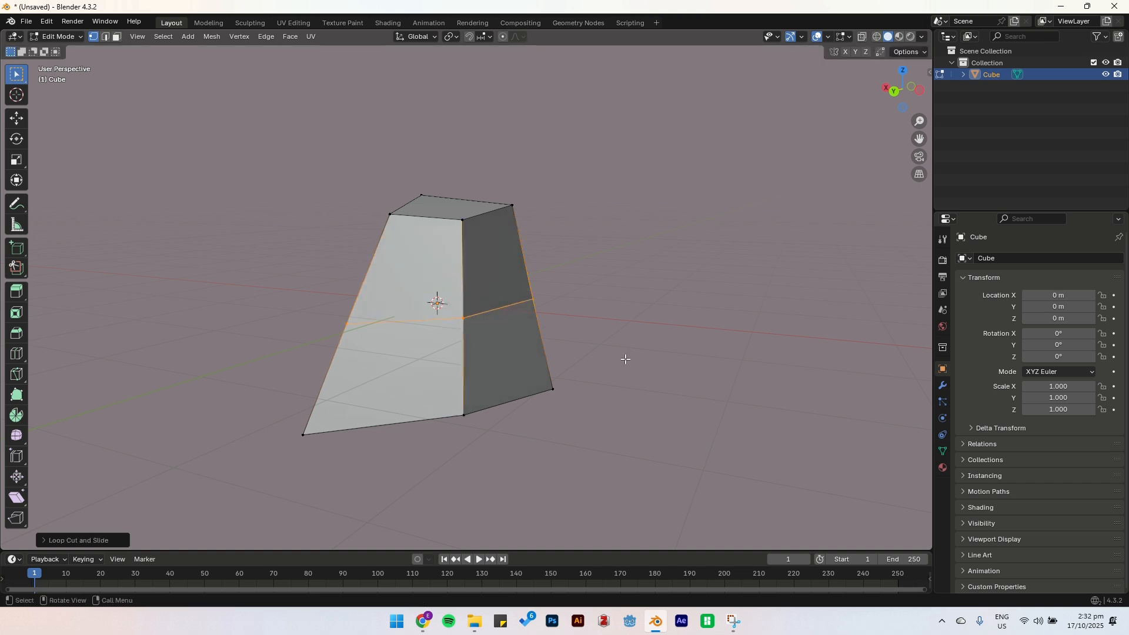
pyautogui.moveTo(398, 334); pyautogui.dragTo(556, 347, button='middle')
pyautogui.press('s')
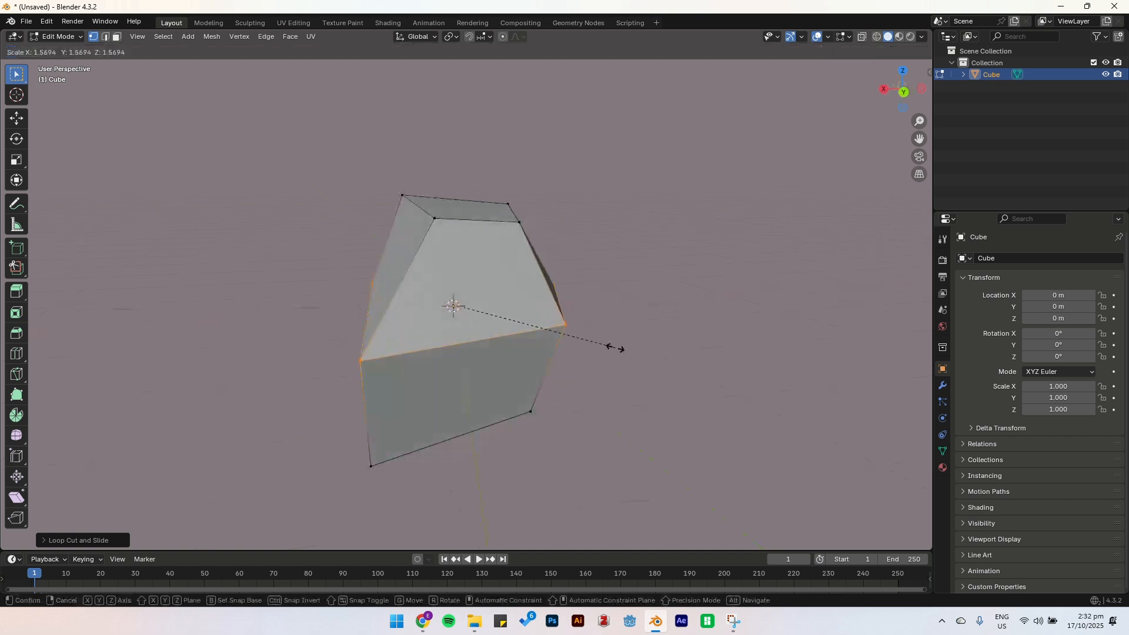
pyautogui.press('Escape')
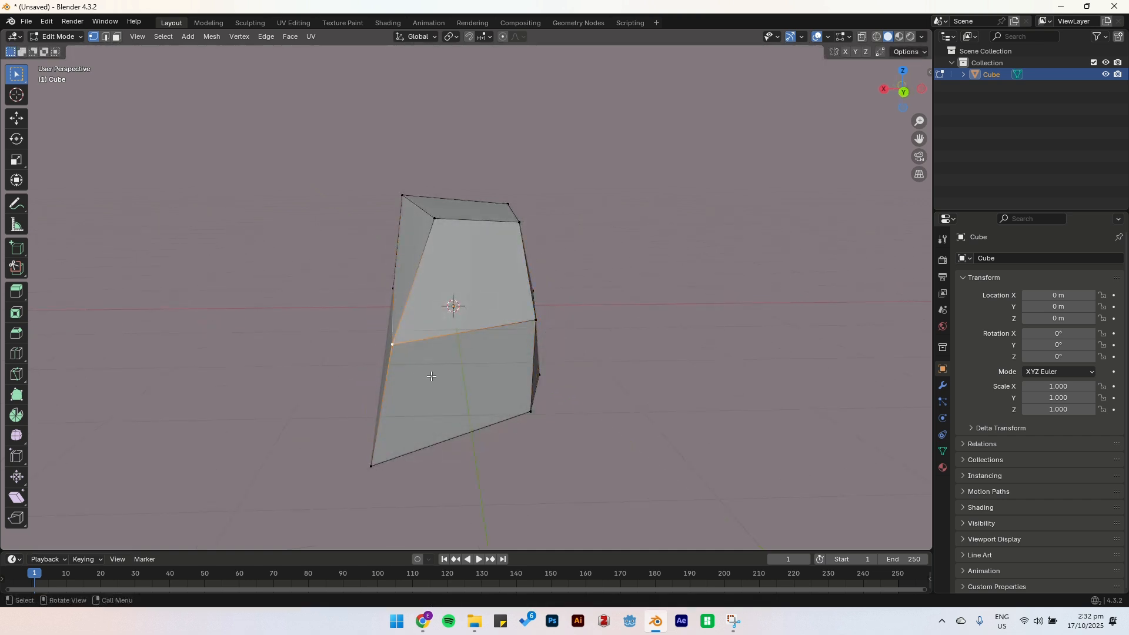
# Move vertices of the mid-height loop individually, pulling the rear ones outward to widen both sides.
pyautogui.click(392, 288)
pyautogui.press('g')
pyautogui.click(530, 329)
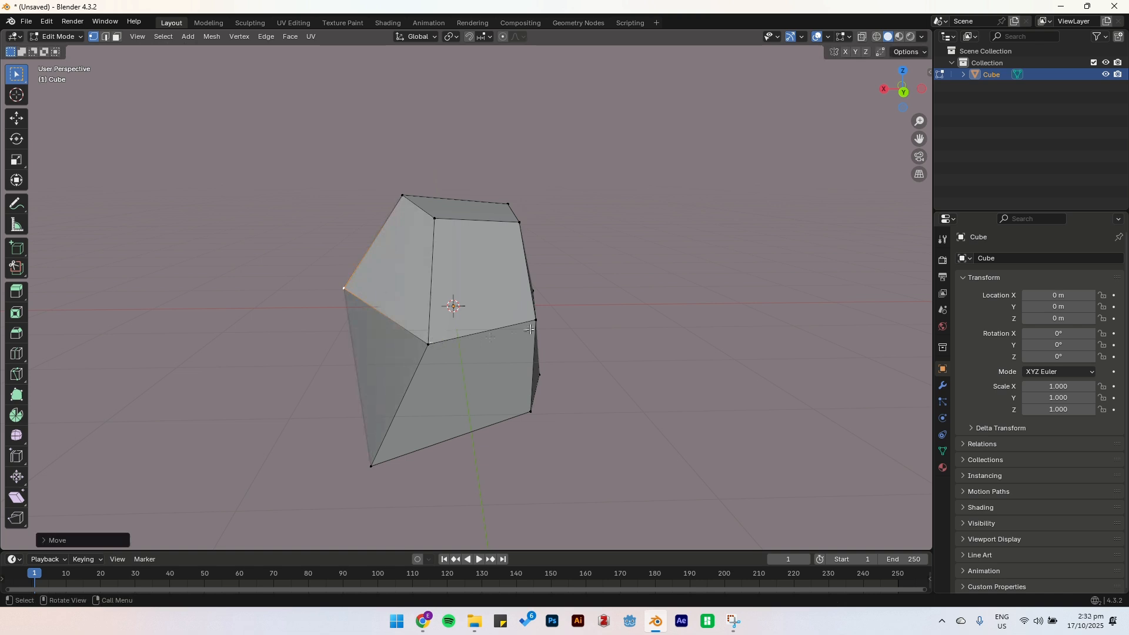
pyautogui.click(531, 325)
pyautogui.press('g')
pyautogui.click(553, 338)
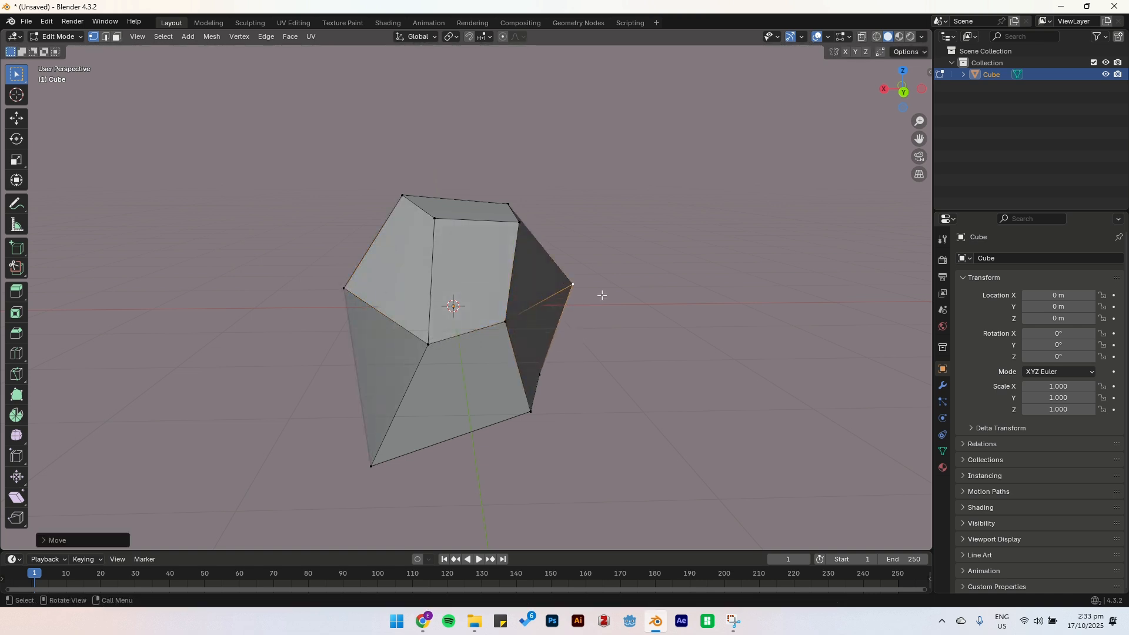
# Pull the remaining corner vertices of the mid-height loop outward, working around the mesh from several angles.
pyautogui.moveTo(600, 295); pyautogui.dragTo(464, 318, button='middle')
pyautogui.press('g')
pyautogui.click(531, 318)
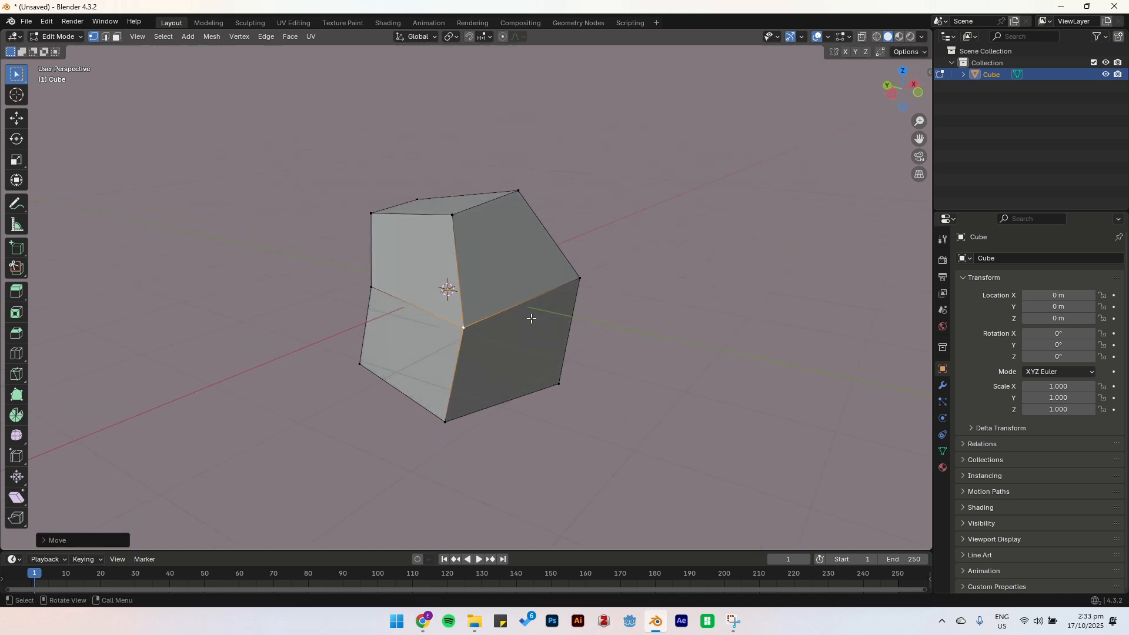
pyautogui.press('g')
pyautogui.click(582, 313)
pyautogui.moveTo(582, 313); pyautogui.dragTo(638, 351, button='middle')
pyautogui.click(435, 365)
pyautogui.press('g')
pyautogui.click(440, 379)
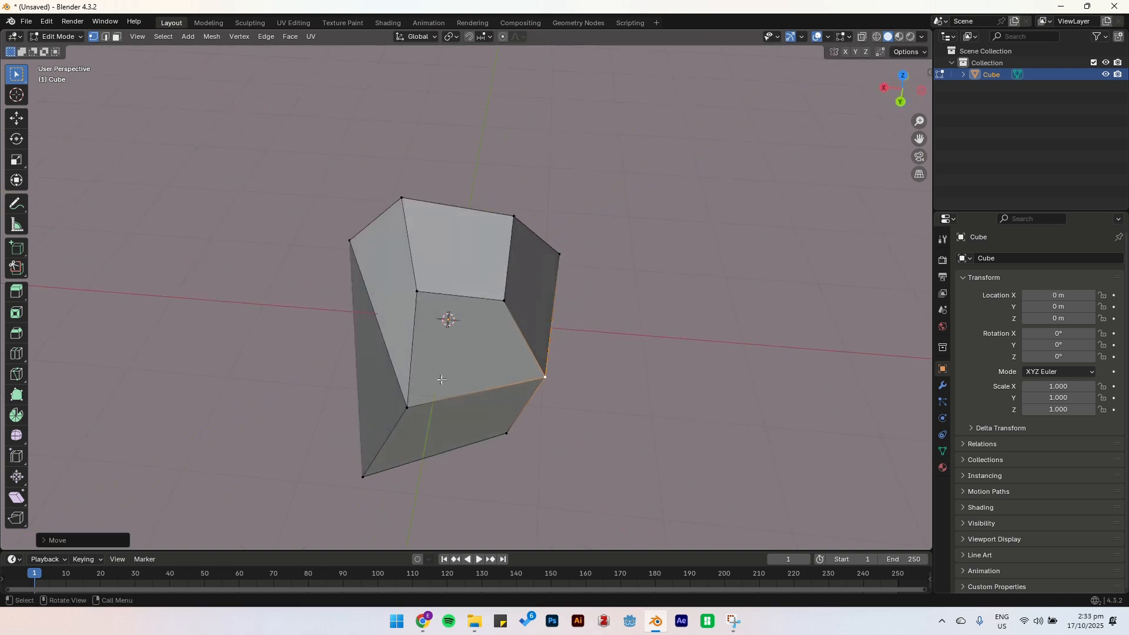
pyautogui.click(408, 401)
pyautogui.press('g')
pyautogui.click(380, 390)
# Move the lower corner vertices one at a time to widen and reshape the base.
pyautogui.moveTo(380, 390); pyautogui.dragTo(438, 374, button='middle')
pyautogui.click(427, 432)
pyautogui.press('g')
pyautogui.click(360, 434)
pyautogui.click(589, 362)
pyautogui.press('g')
pyautogui.click(652, 382)
pyautogui.click(527, 352)
pyautogui.press('g')
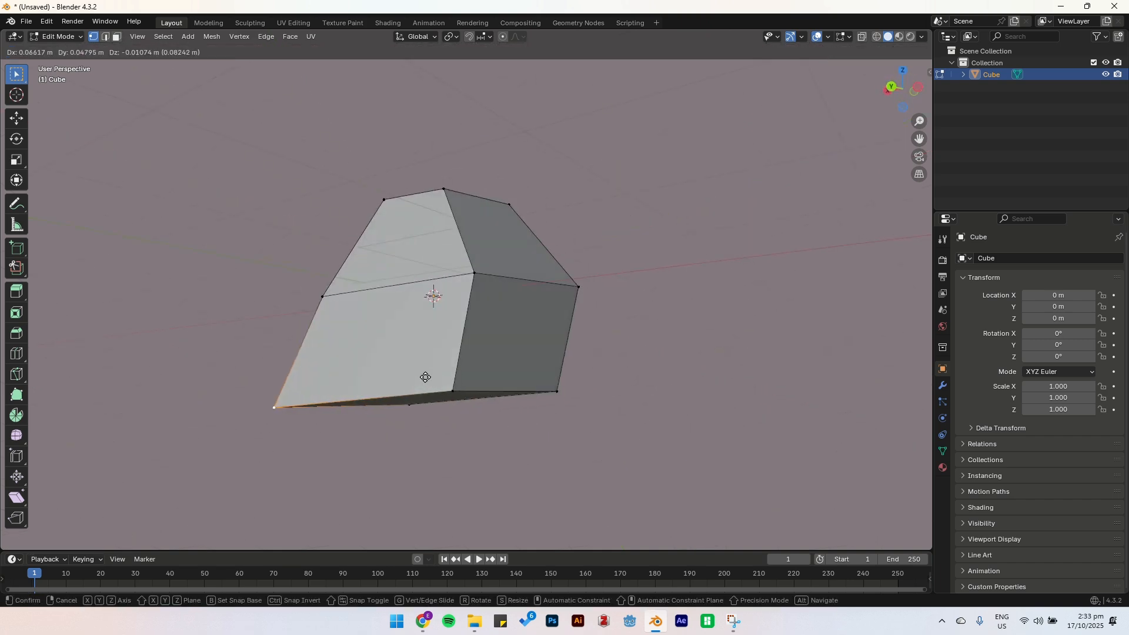
pyautogui.click(420, 377)
# Add a single vertical loop cut through the middle of the mesh.
pyautogui.moveTo(433, 327); pyautogui.dragTo(471, 411, button='middle')
pyautogui.hotkey('ctrl', 'r')
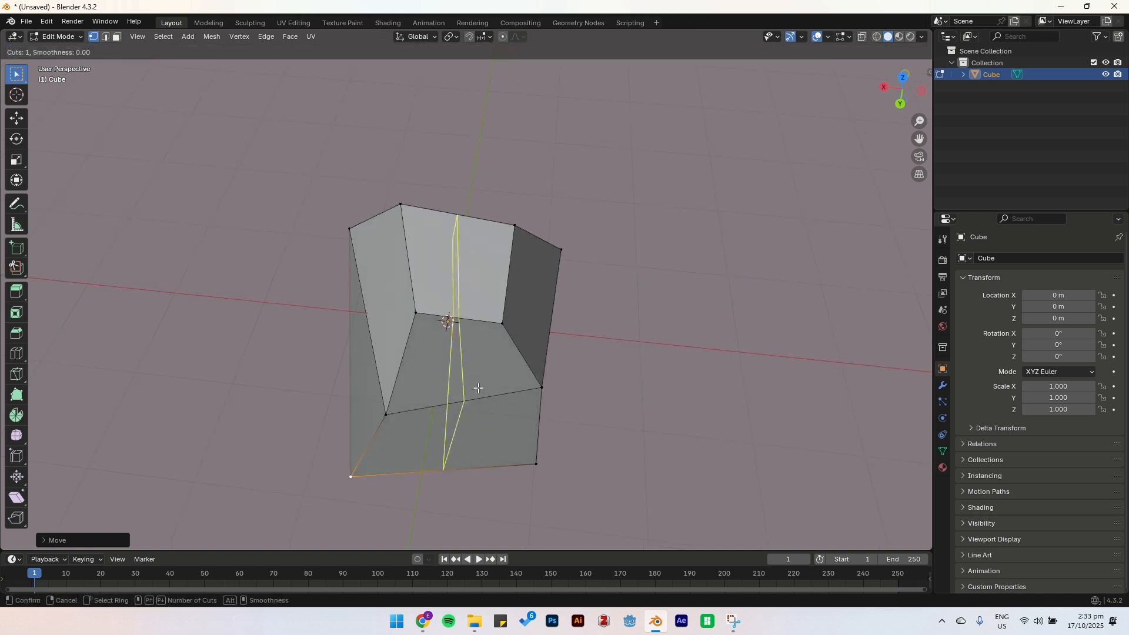
pyautogui.click(463, 398)
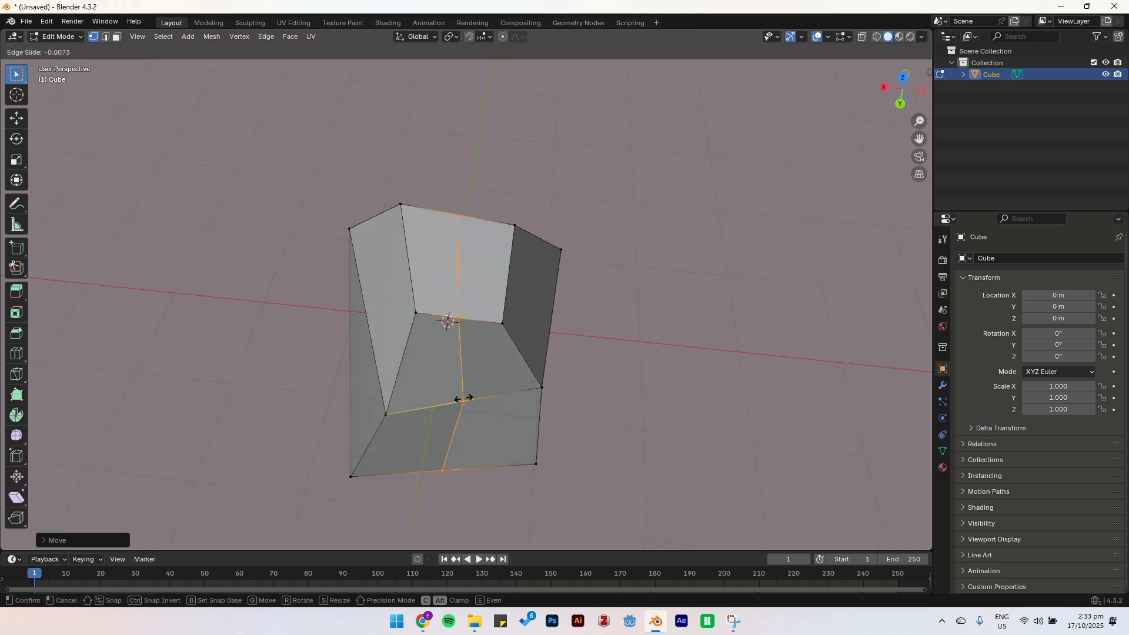
pyautogui.click(457, 425)
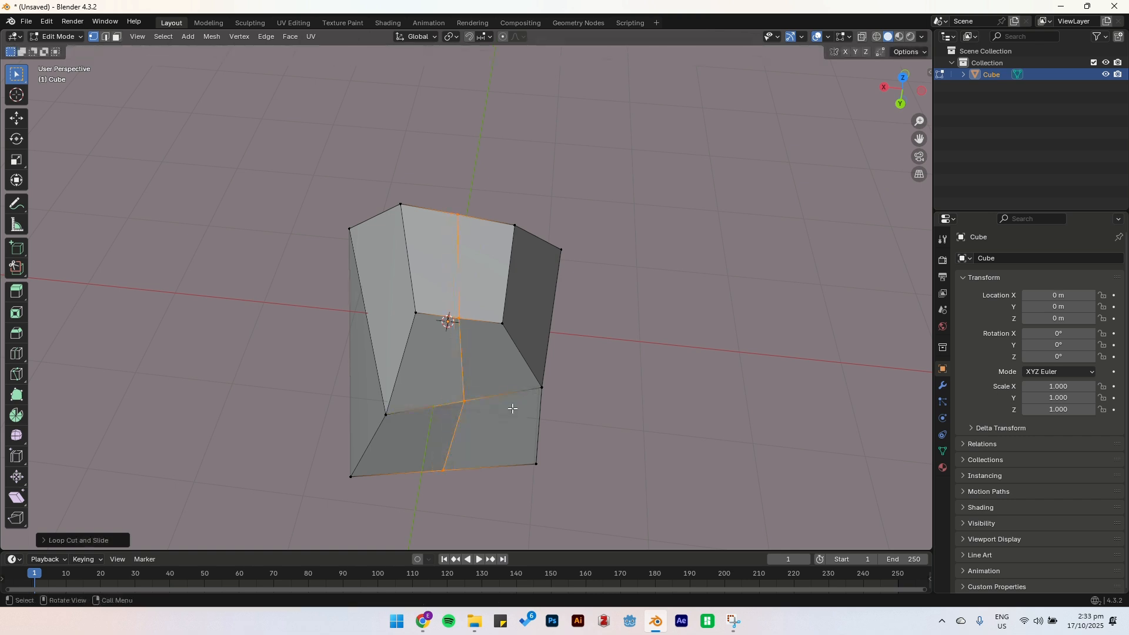
# Move the base vertex at the bottom end of the new vertical loop cut away from the mesh.
pyautogui.moveTo(512, 408); pyautogui.dragTo(340, 414, button='middle')
pyautogui.click(318, 405)
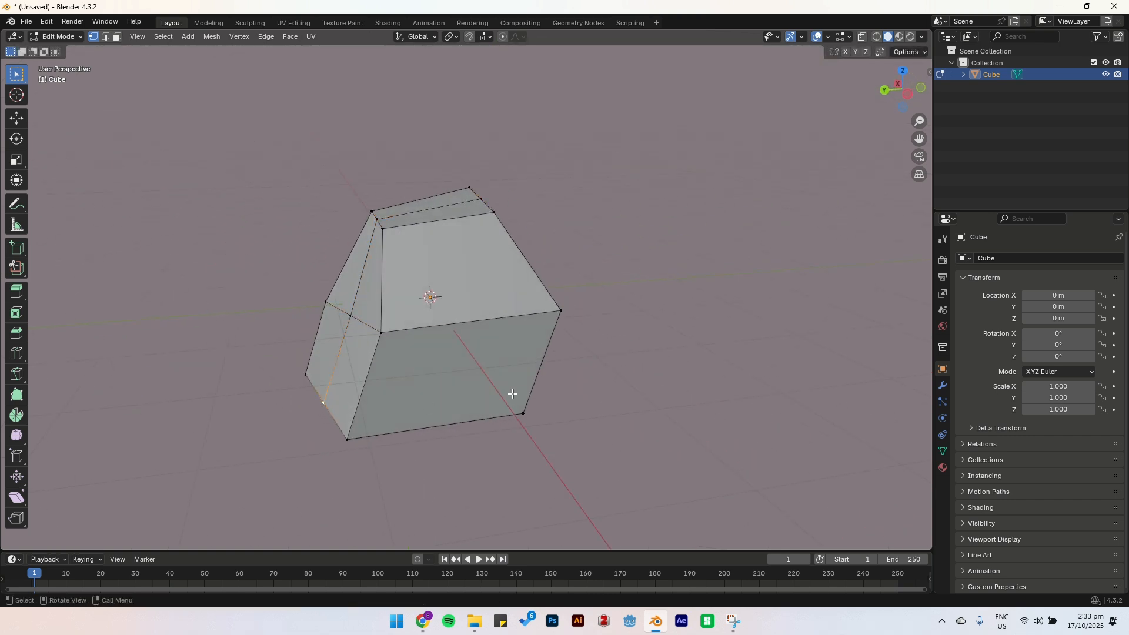
pyautogui.press('g')
pyautogui.click(268, 396)
# Pull the neighbouring bottom corner vertex outward in two moves, checking it from different angles, to flare the base.
pyautogui.moveTo(267, 396); pyautogui.dragTo(413, 482, button='middle')
pyautogui.click(366, 502)
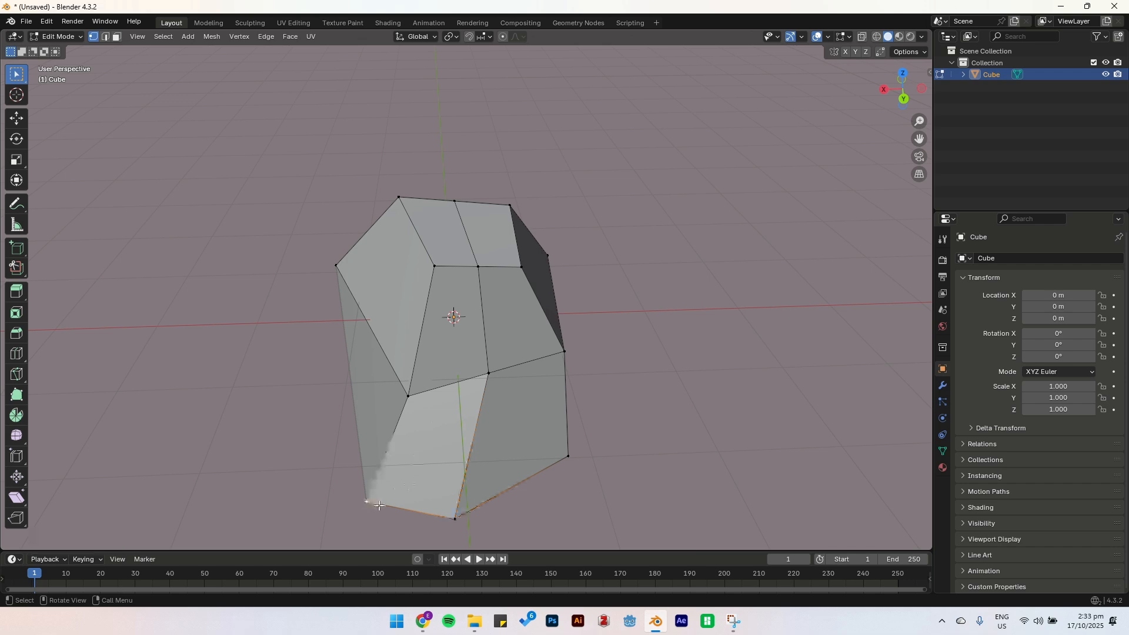
pyautogui.press('g')
pyautogui.click(660, 455)
pyautogui.moveTo(659, 455); pyautogui.dragTo(551, 393, button='middle')
pyautogui.press('g')
pyautogui.click(753, 379)
pyautogui.moveTo(753, 379); pyautogui.dragTo(601, 406, button='middle')
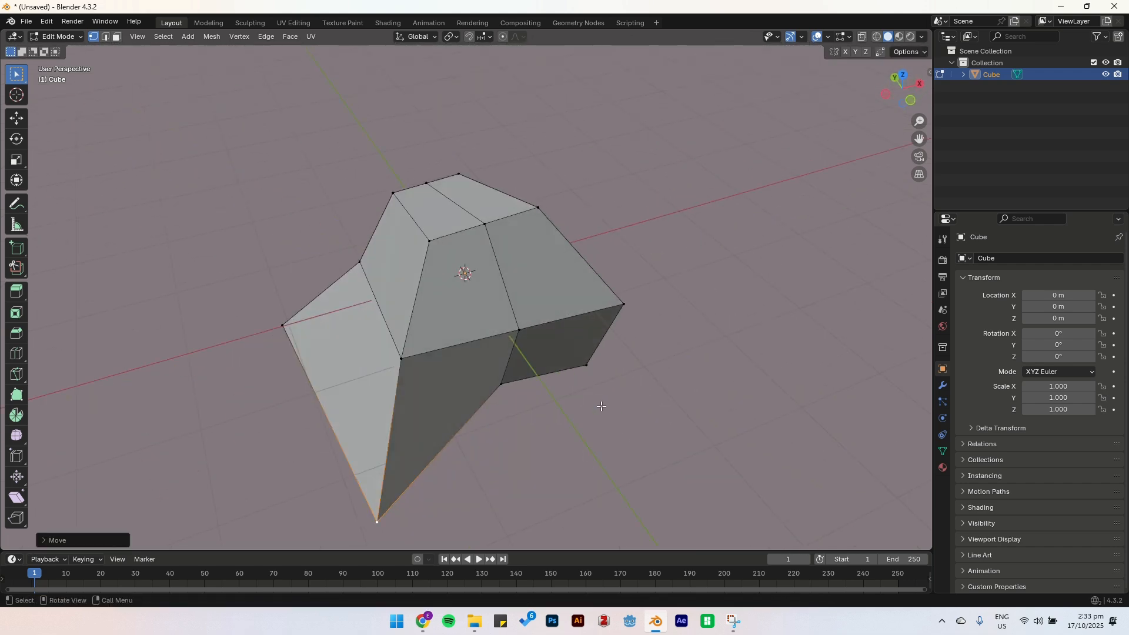
# Pull the middle vertex and the other corner vertex of the same base edge outward.
pyautogui.click(500, 384)
pyautogui.press('g')
pyautogui.click(708, 476)
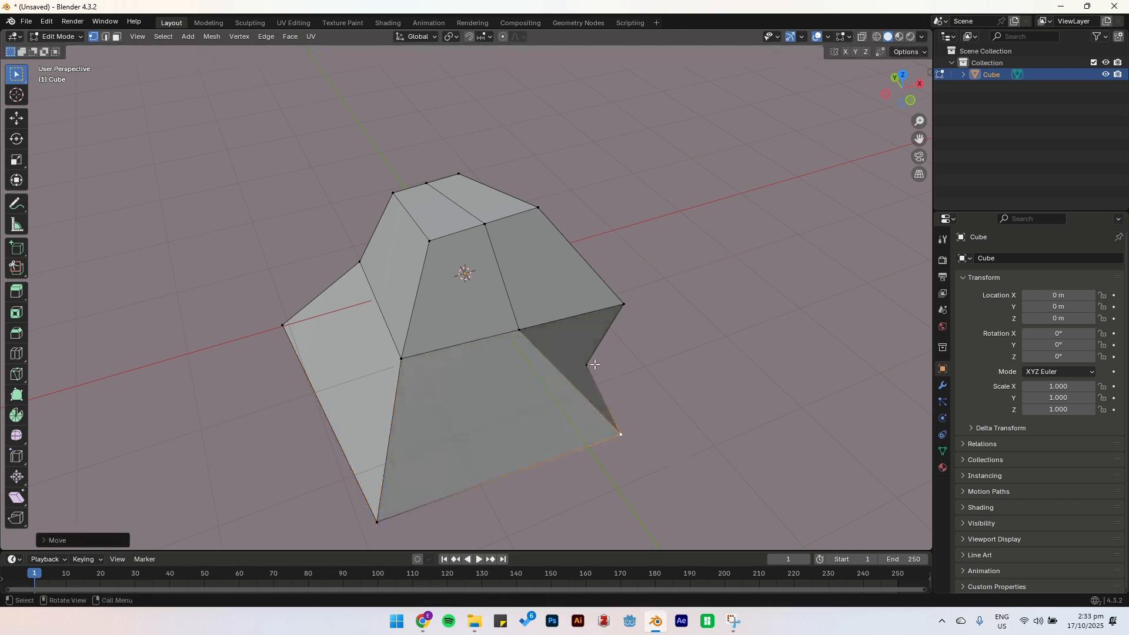
pyautogui.click(588, 364)
pyautogui.press('g')
pyautogui.click(756, 353)
pyautogui.moveTo(756, 353); pyautogui.dragTo(667, 381, button='middle')
# Add a second vertical loop cut through the mesh, crossing the first one on the top face.
pyautogui.hotkey('ctrl', 'r')
pyautogui.click(504, 365)
pyautogui.click(503, 365)
# Reposition the new cut's base vertex, the adjacent bottom corner and the mid-height corner above them to round the outline.
pyautogui.click(653, 379)
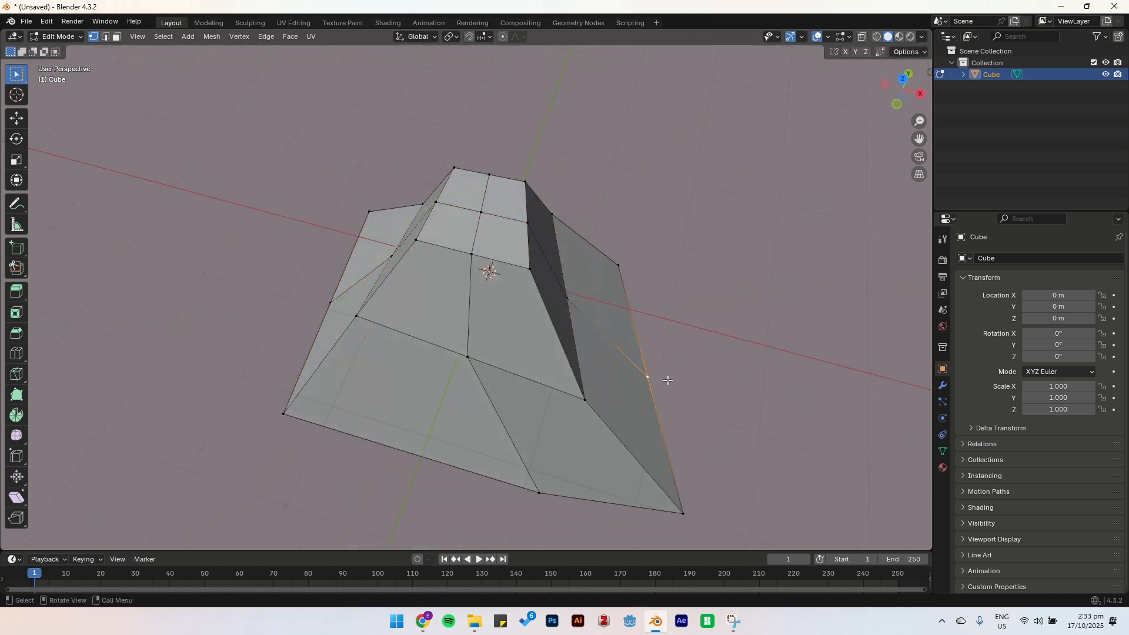
pyautogui.press('g')
pyautogui.click(689, 492)
pyautogui.press('g')
pyautogui.click(656, 501)
pyautogui.click(585, 399)
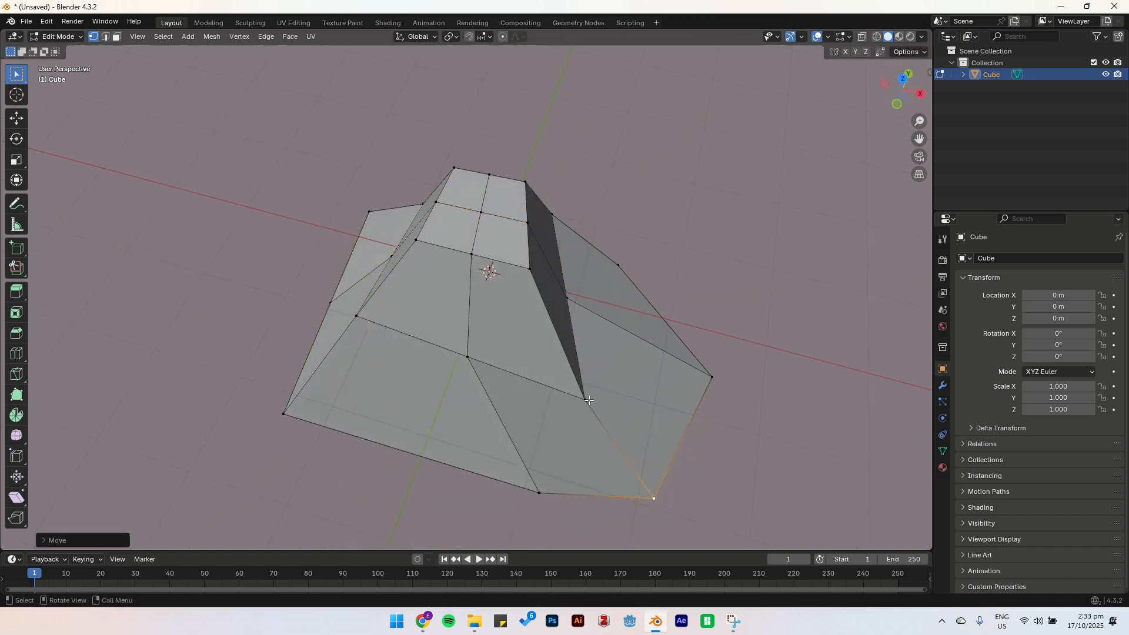
pyautogui.press('g')
pyautogui.click(597, 386)
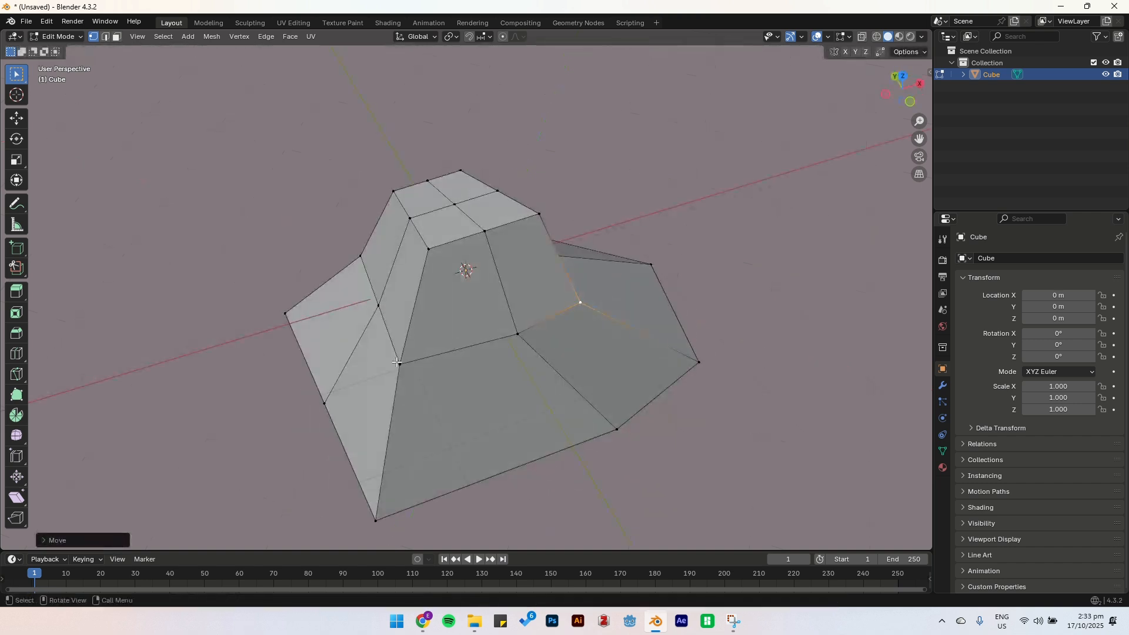
pyautogui.moveTo(464, 270); pyautogui.dragTo(422, 278, button='middle')
pyautogui.click(372, 330)
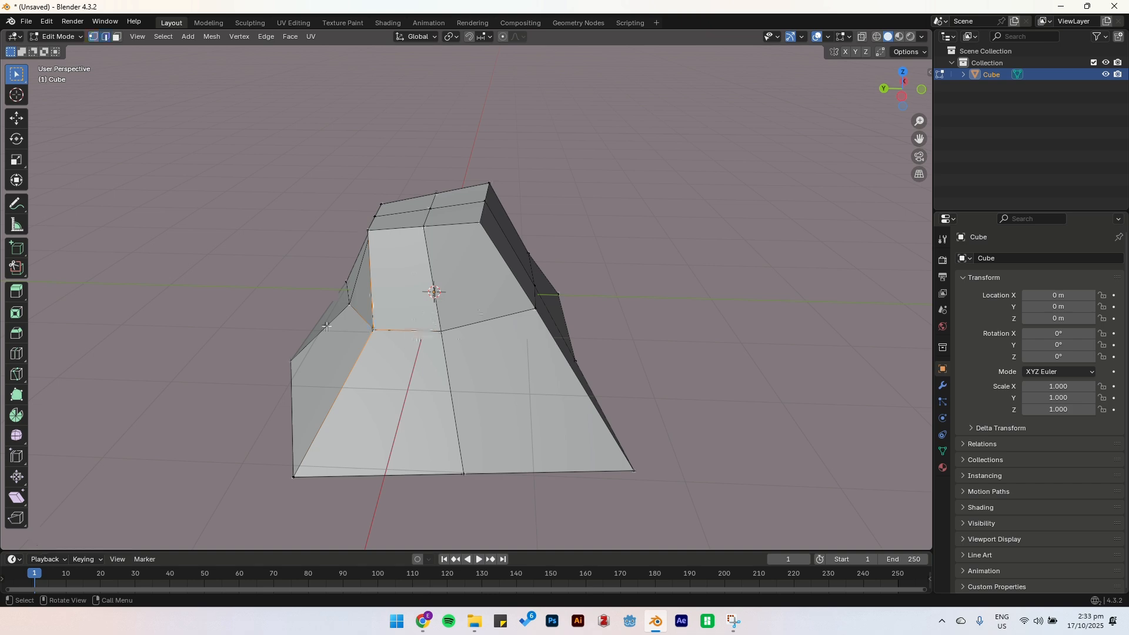
pyautogui.press('2')
pyautogui.press('1')
pyautogui.scroll(3, 378, 333)
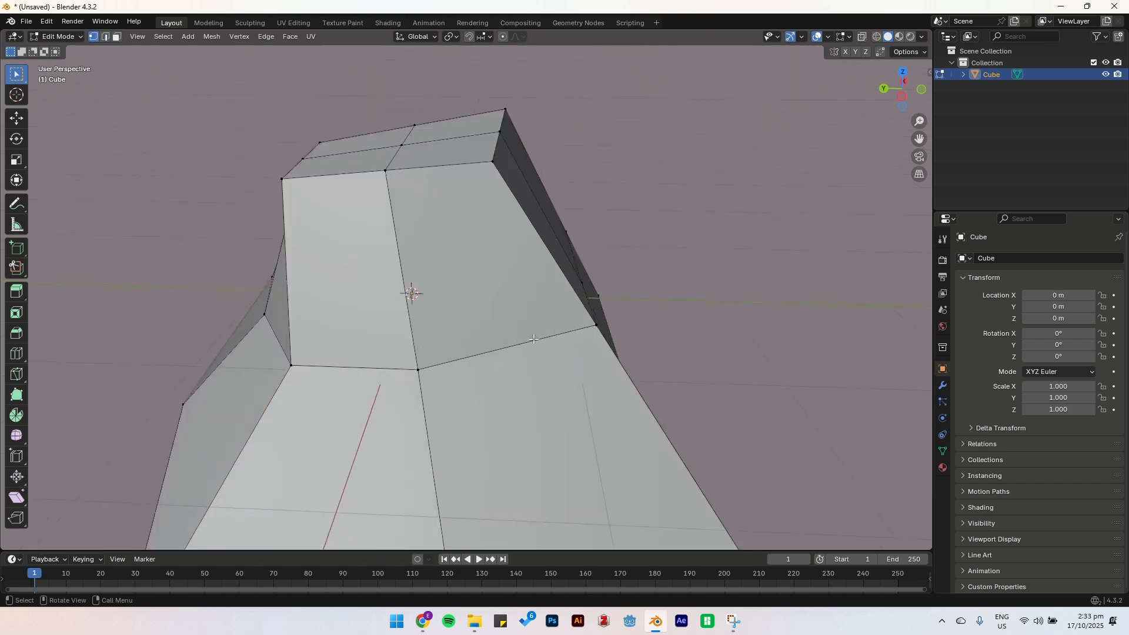
pyautogui.scroll(-4, 361, 338)
# Select the whole mid-height edge loop, scale it inward and lower it along the Z axis to form a neck.
pyautogui.moveTo(361, 338); pyautogui.dragTo(426, 308, button='middle')
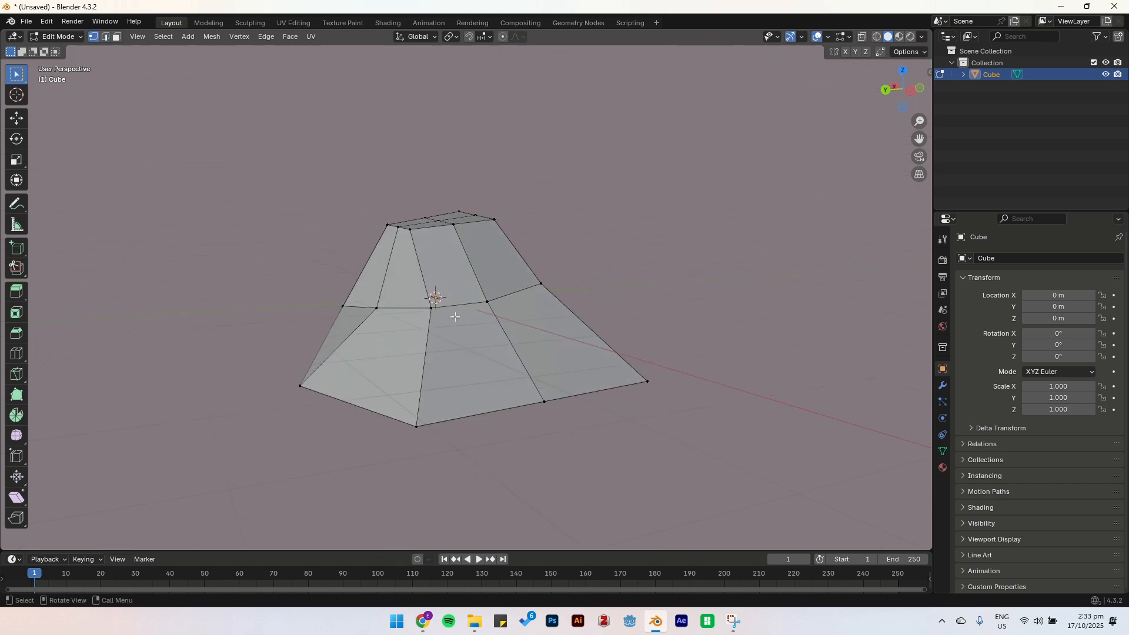
pyautogui.keyDown('alt'); pyautogui.click(425, 308); pyautogui.keyUp('alt')
pyautogui.press('s')
pyautogui.click(587, 326)
pyautogui.press('g')
pyautogui.press('z')
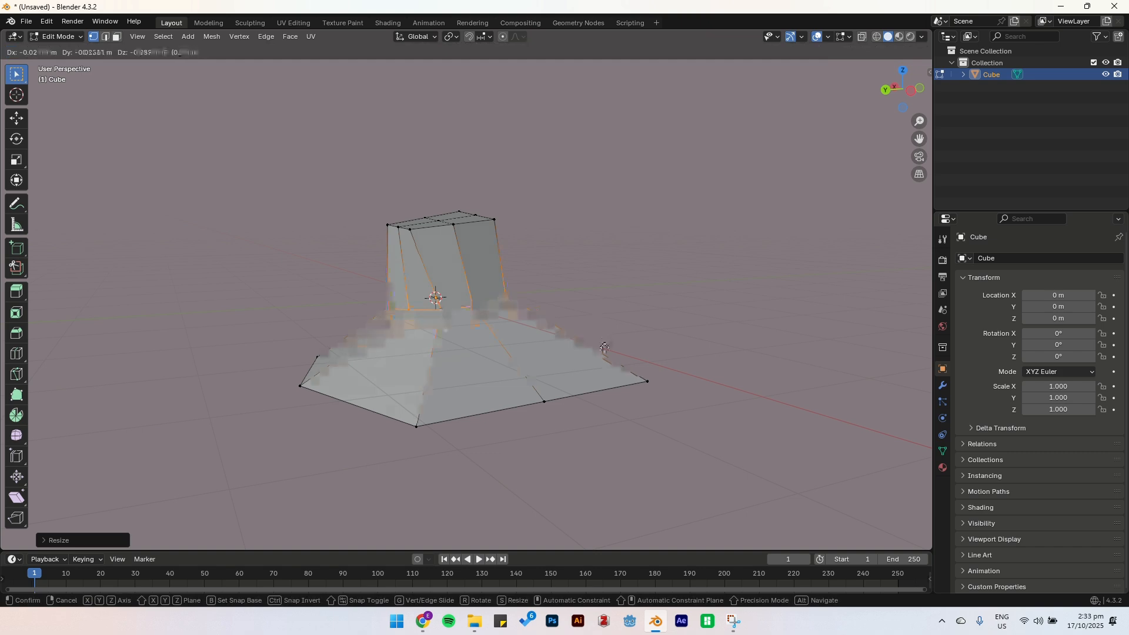
pyautogui.click(597, 360)
# Move a vertex on the rim of the base to even out its outline.
pyautogui.moveTo(597, 360); pyautogui.dragTo(764, 468, button='middle')
pyautogui.press('g')
pyautogui.click(555, 454)
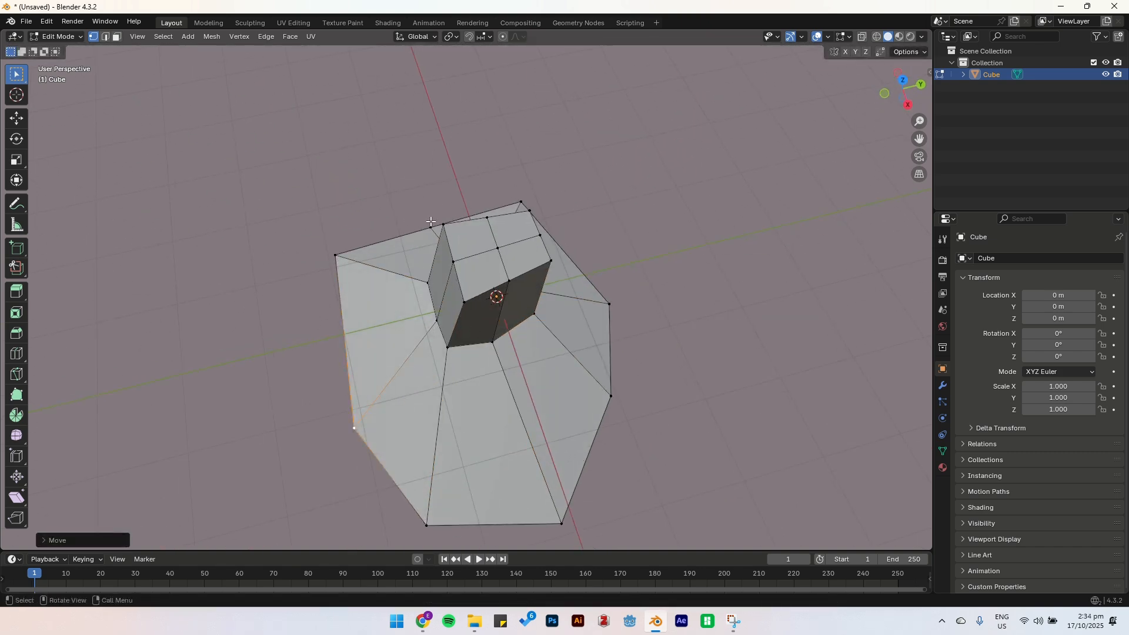
# Add a horizontal loop cut around the middle of the neck and scale it inward to narrow the neck.
pyautogui.moveTo(435, 226); pyautogui.dragTo(493, 259, button='middle')
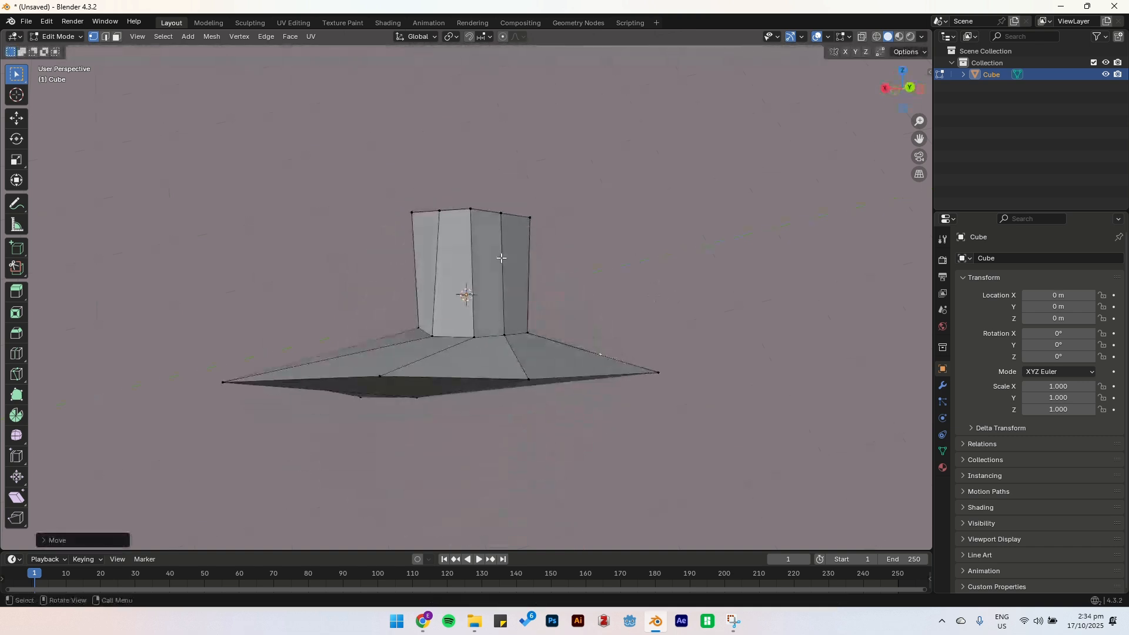
pyautogui.hotkey('ctrl', 'r')
pyautogui.click(484, 261)
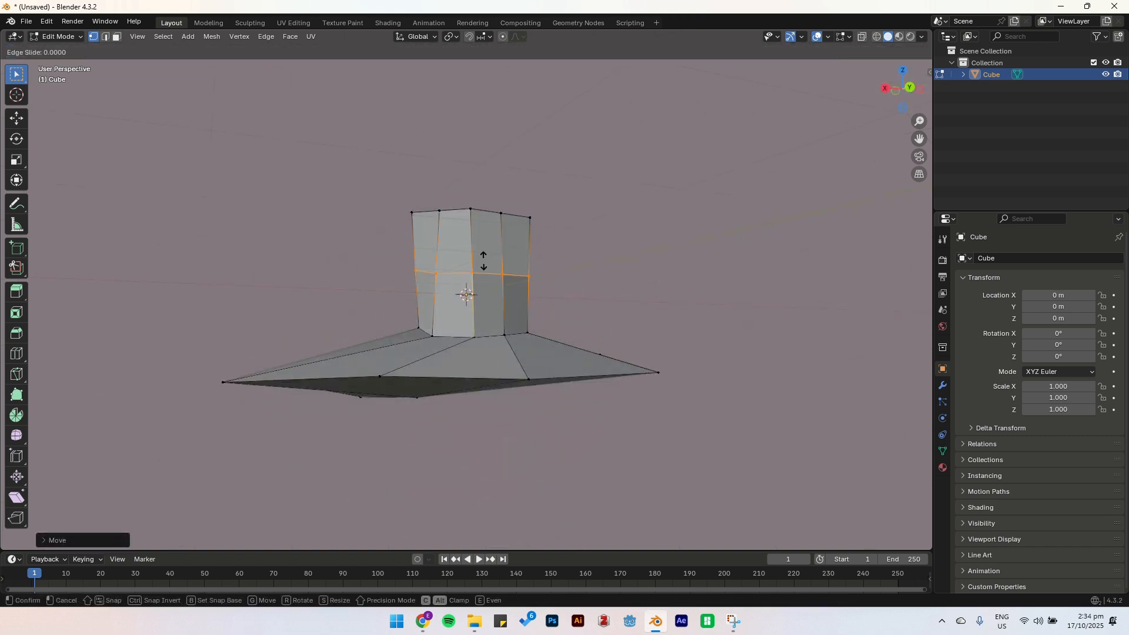
pyautogui.click(487, 262)
pyautogui.press('s')
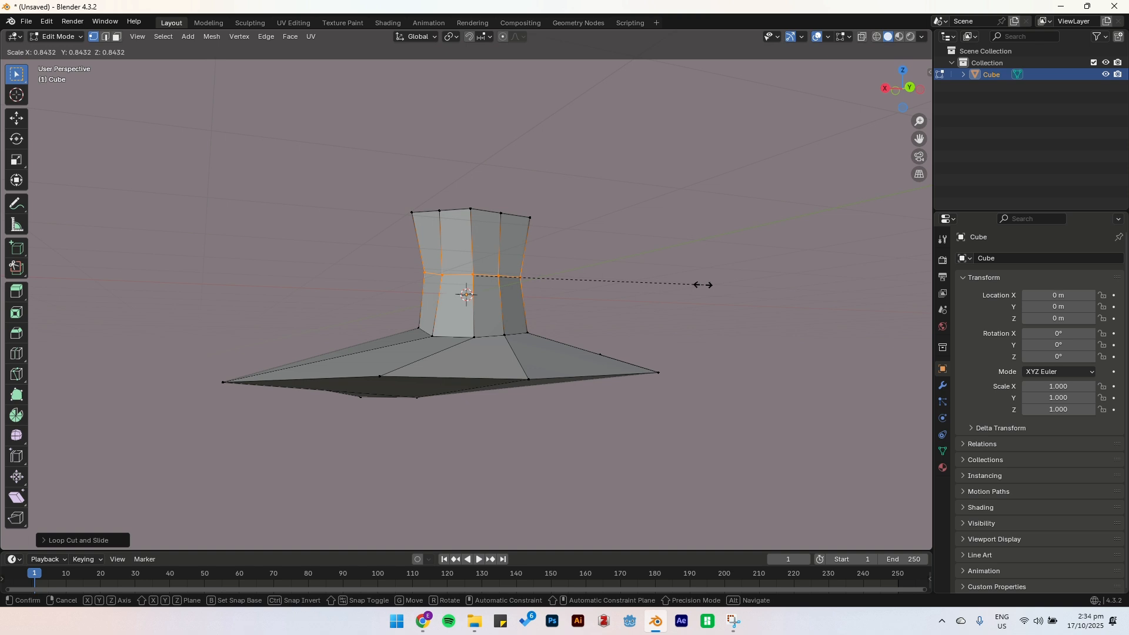
pyautogui.click(705, 286)
pyautogui.press('s')
pyautogui.click(738, 303)
# Move a vertex on the upper part of the neck to reshape the top.
pyautogui.moveTo(738, 302); pyautogui.dragTo(543, 277, button='middle')
pyautogui.click(488, 248)
pyautogui.moveTo(488, 248); pyautogui.dragTo(597, 286, button='middle')
pyautogui.press('g')
pyautogui.click(605, 293)
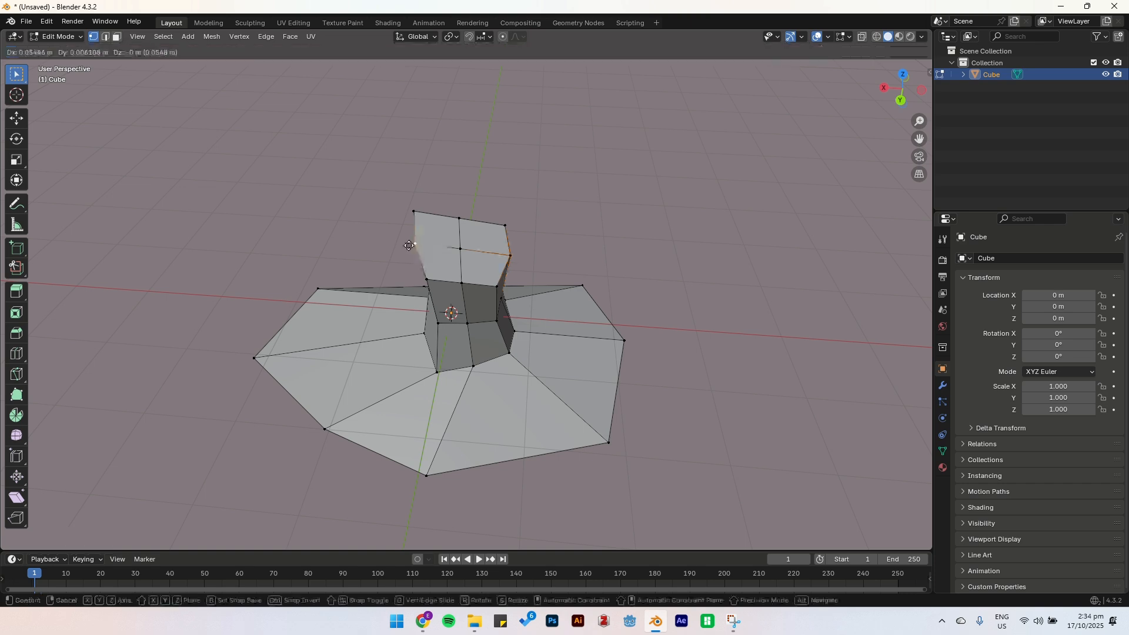
pyautogui.moveTo(612, 235)
pyautogui.mouseDown(button='middle')
pyautogui.moveTo(486, 232)
pyautogui.moveTo(514, 131)
pyautogui.moveTo(670, 179)
pyautogui.moveTo(752, 232)
pyautogui.moveTo(620, 292)
pyautogui.moveTo(529, 293)
pyautogui.moveTo(629, 242)
pyautogui.mouseUp(button='middle')
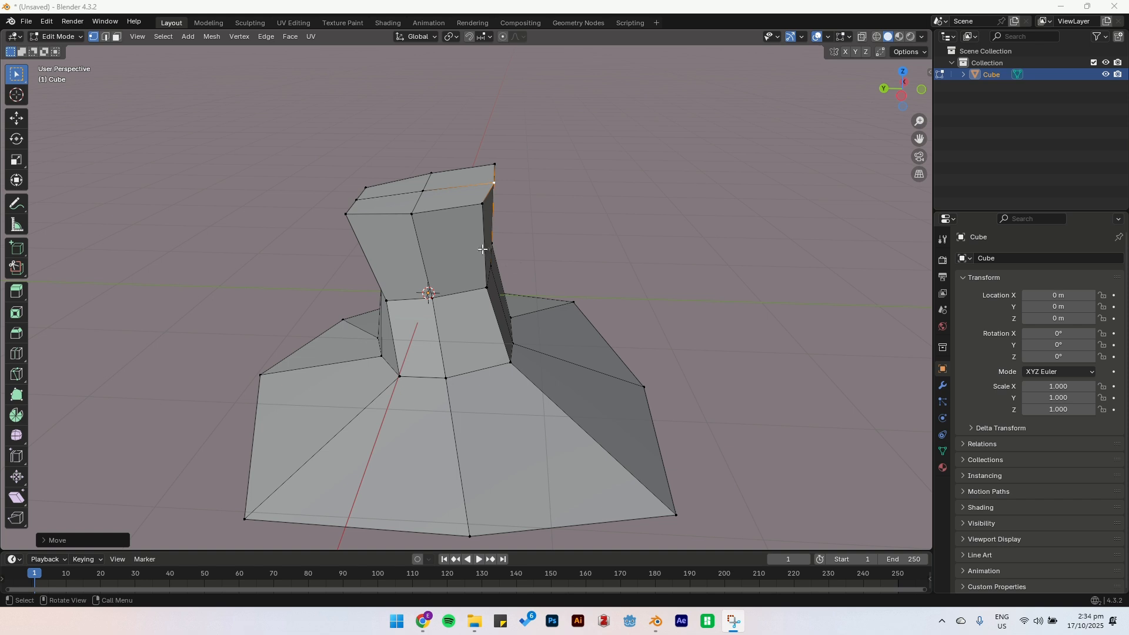
# Select a vertical edge loop along the neck in edge selection mode and try moving a single mid-neck edge.
pyautogui.keyDown('shift'); pyautogui.moveTo(419, 255); pyautogui.dragTo(477, 215, button='middle'); pyautogui.keyUp('shift')
pyautogui.press('2')
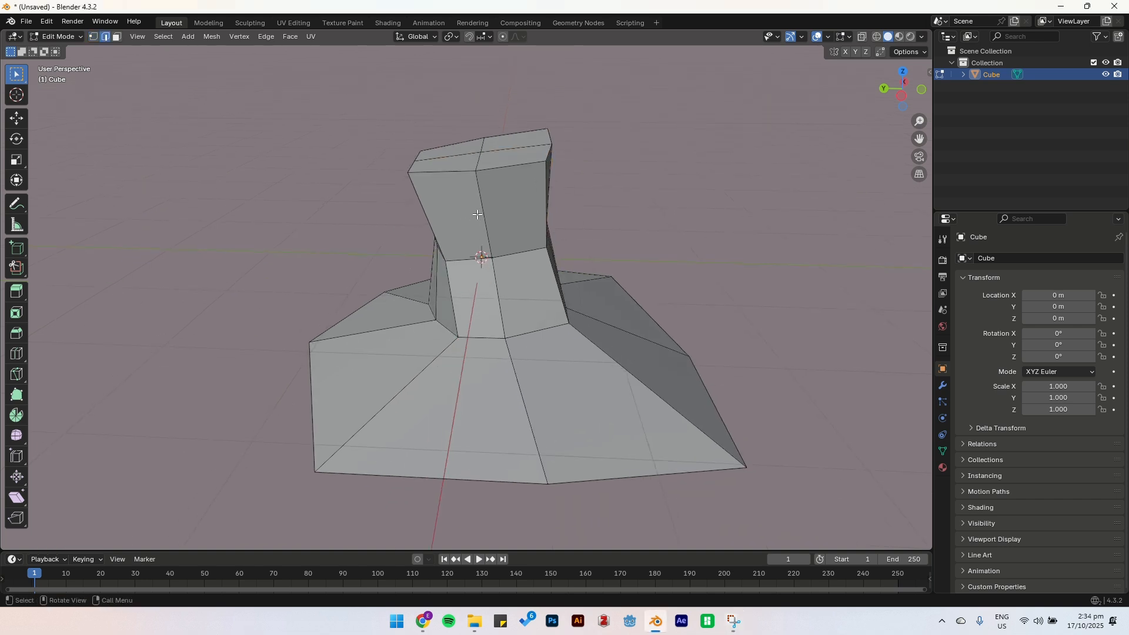
pyautogui.press('1')
pyautogui.press('2')
pyautogui.keyDown('alt'); pyautogui.click(475, 205); pyautogui.keyUp('alt')
pyautogui.moveTo(475, 205); pyautogui.dragTo(529, 236, button='middle')
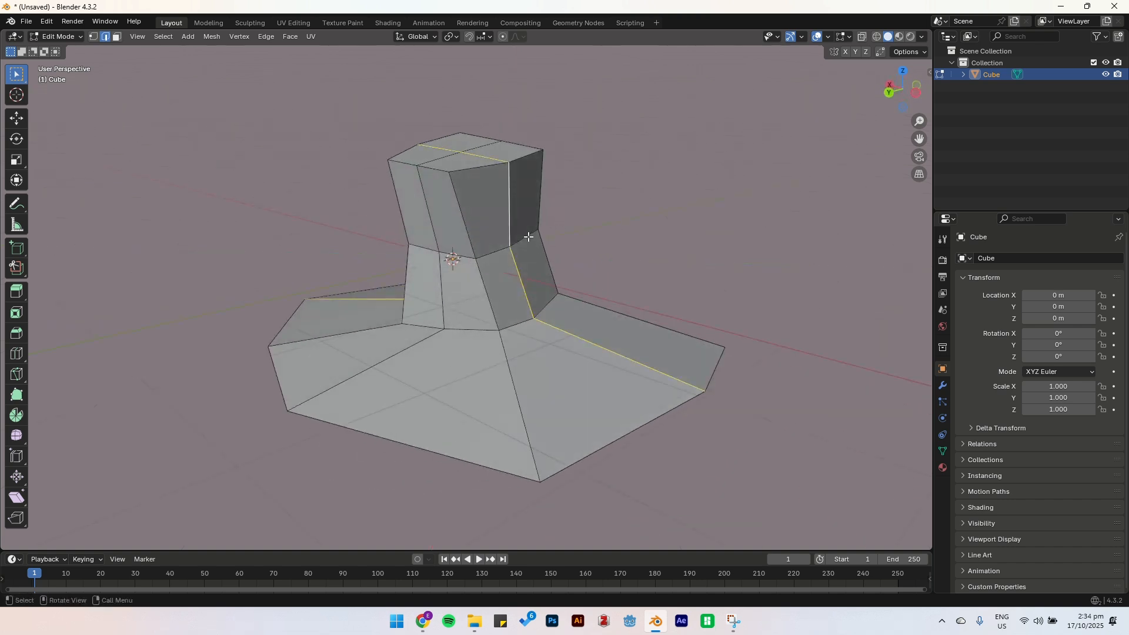
pyautogui.click(528, 236)
pyautogui.press('g')
pyautogui.press('Escape')
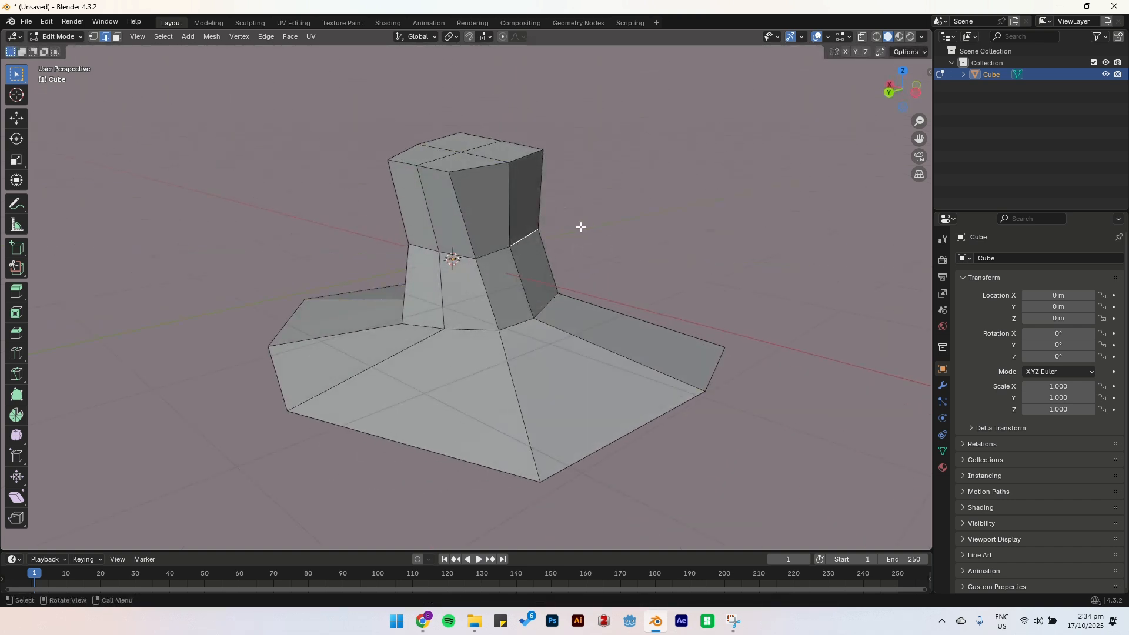
# Try scaling and extruding an upper side face of the neck in face selection mode, and undo the change.
pyautogui.press('3')
pyautogui.click(489, 199)
pyautogui.moveTo(576, 212); pyautogui.dragTo(513, 208, button='middle')
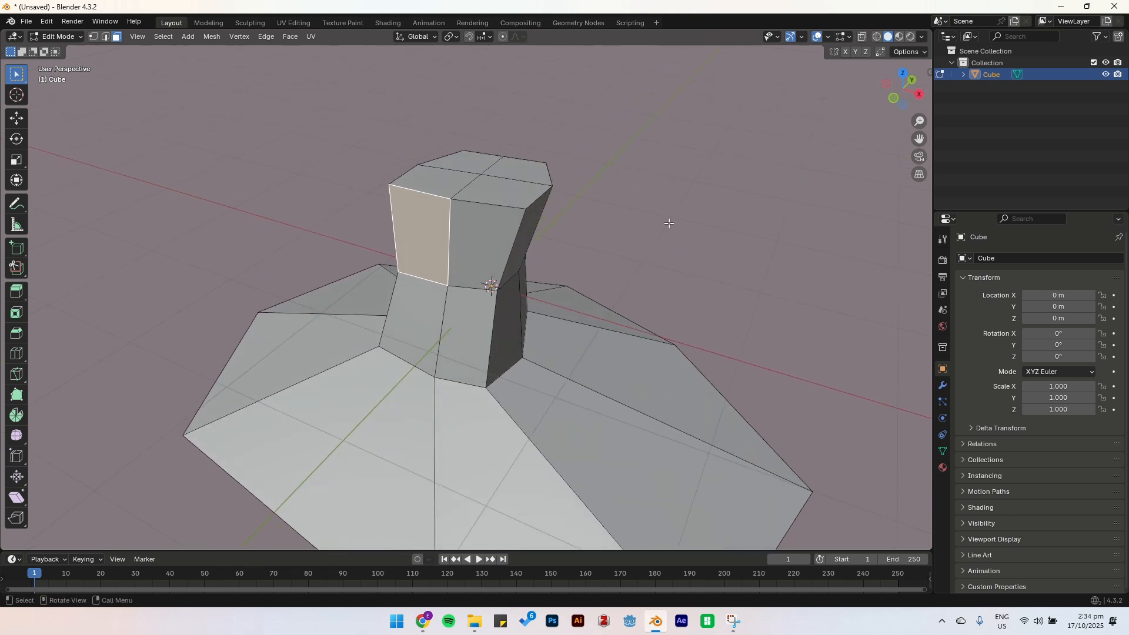
pyautogui.press('s')
pyautogui.click(638, 221)
pyautogui.moveTo(638, 222); pyautogui.dragTo(602, 211, button='middle')
pyautogui.press('e')
pyautogui.click(648, 167)
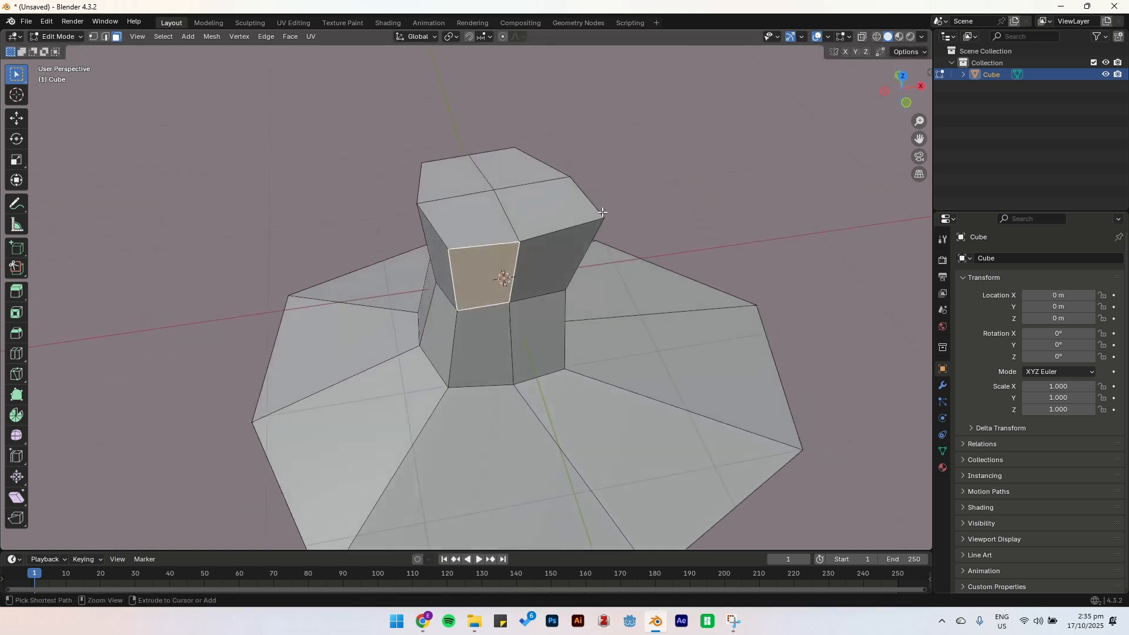
pyautogui.hotkey('ctrl', 'z')
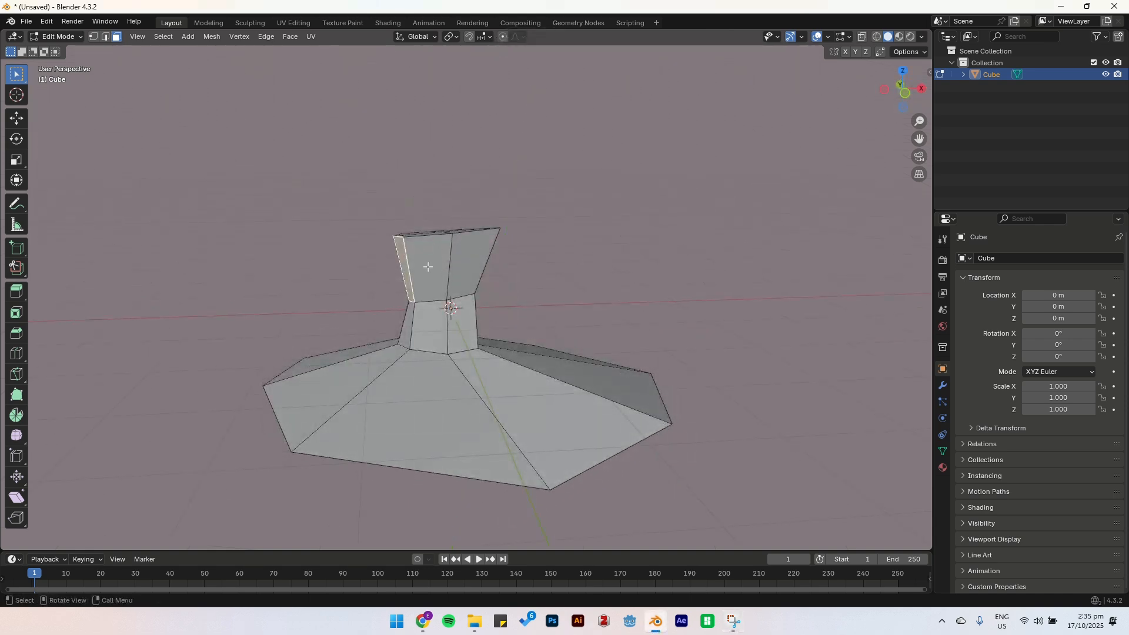
# Return to Object Mode and delete the reshaped cube.
pyautogui.moveTo(458, 268); pyautogui.dragTo(474, 271, button='middle')
pyautogui.press('Tab')
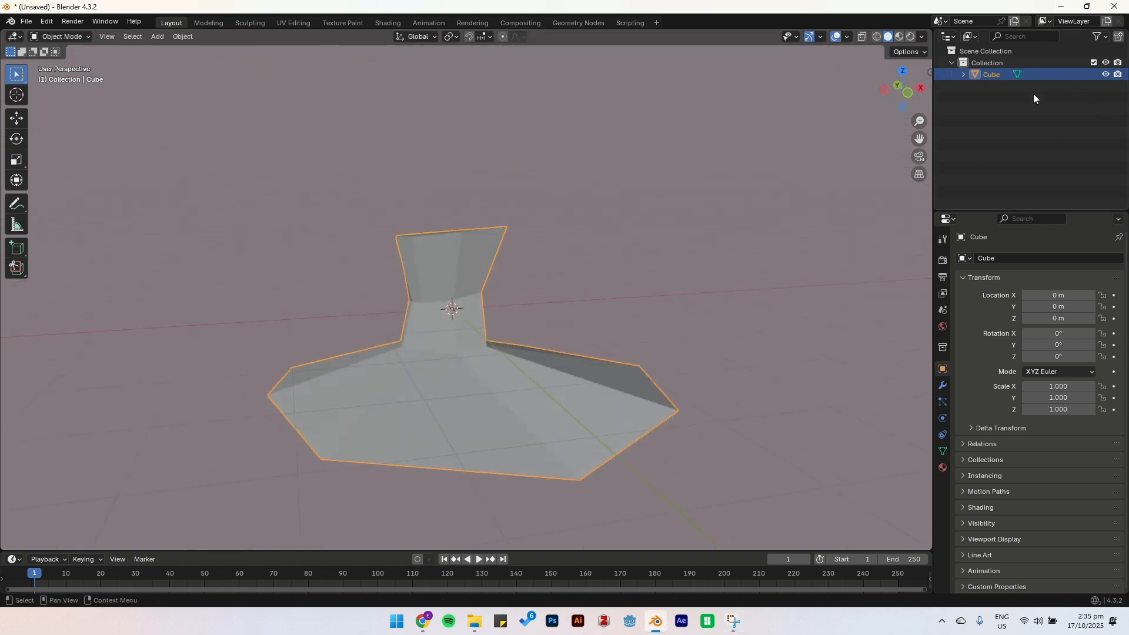
pyautogui.press('Delete')
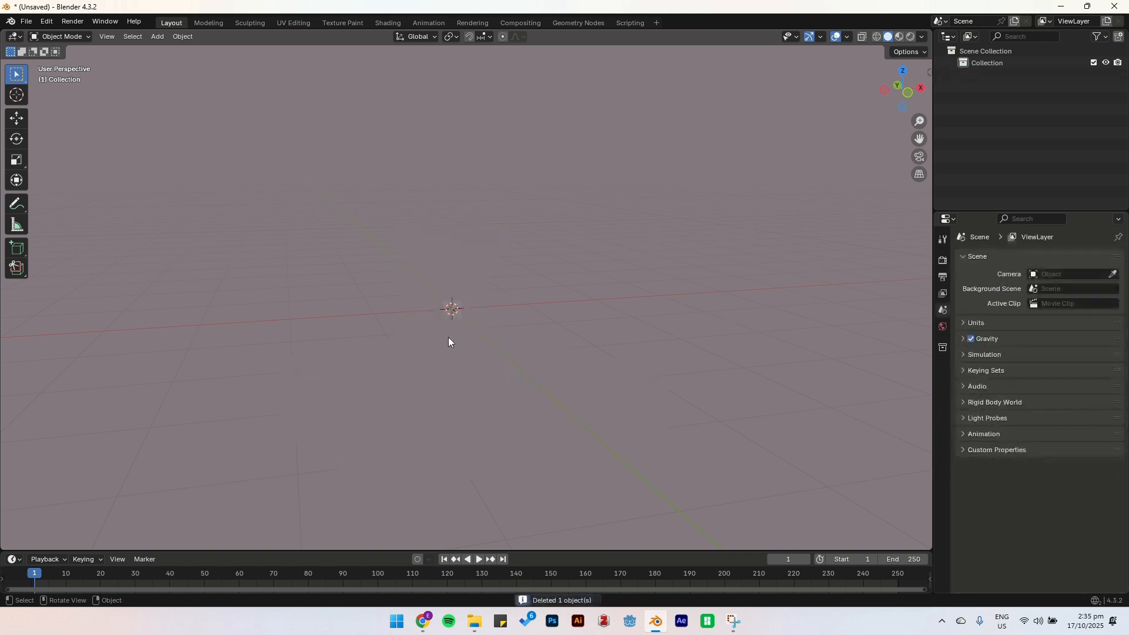
pyautogui.moveTo(448, 341); pyautogui.dragTo(526, 277, button='middle')
pyautogui.keyDown('shift'); pyautogui.moveTo(507, 362); pyautogui.dragTo(504, 325, button='middle'); pyautogui.keyUp('shift')
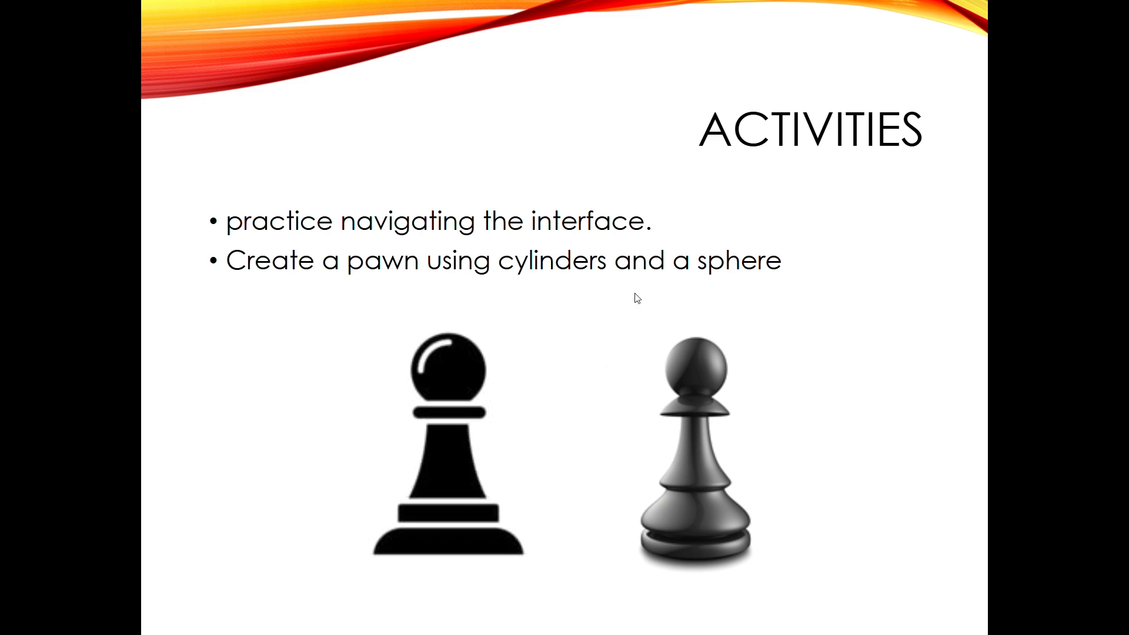
# Switch from the slides back to Blender and set the empty scene to the right orthographic view.
pyautogui.hotkey('alt', 'Tab')
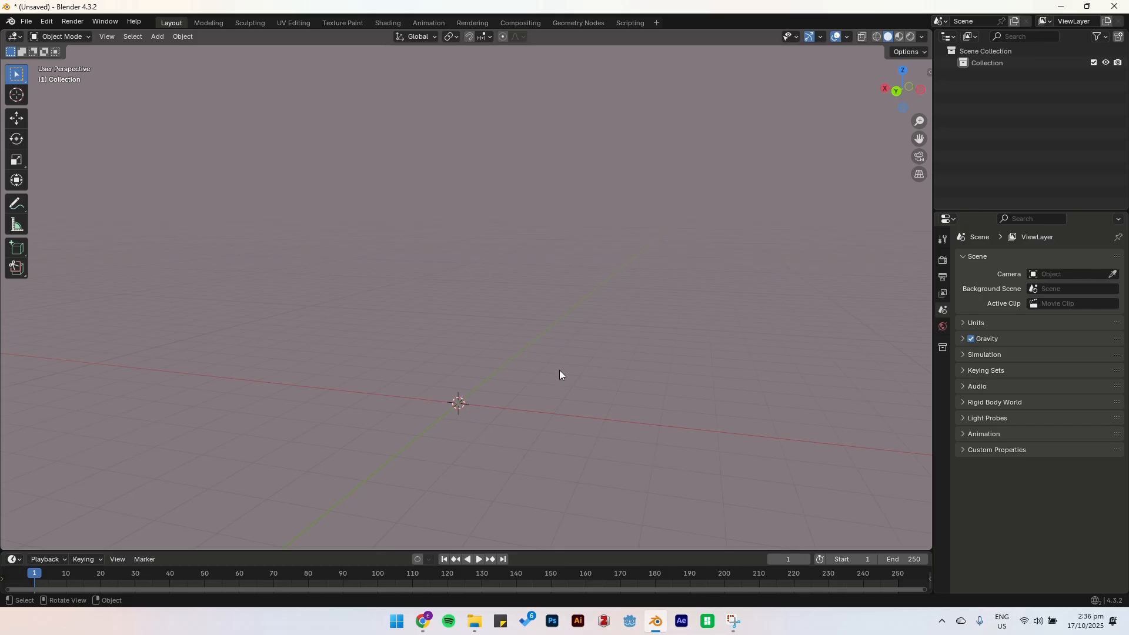
pyautogui.press('KP_3')
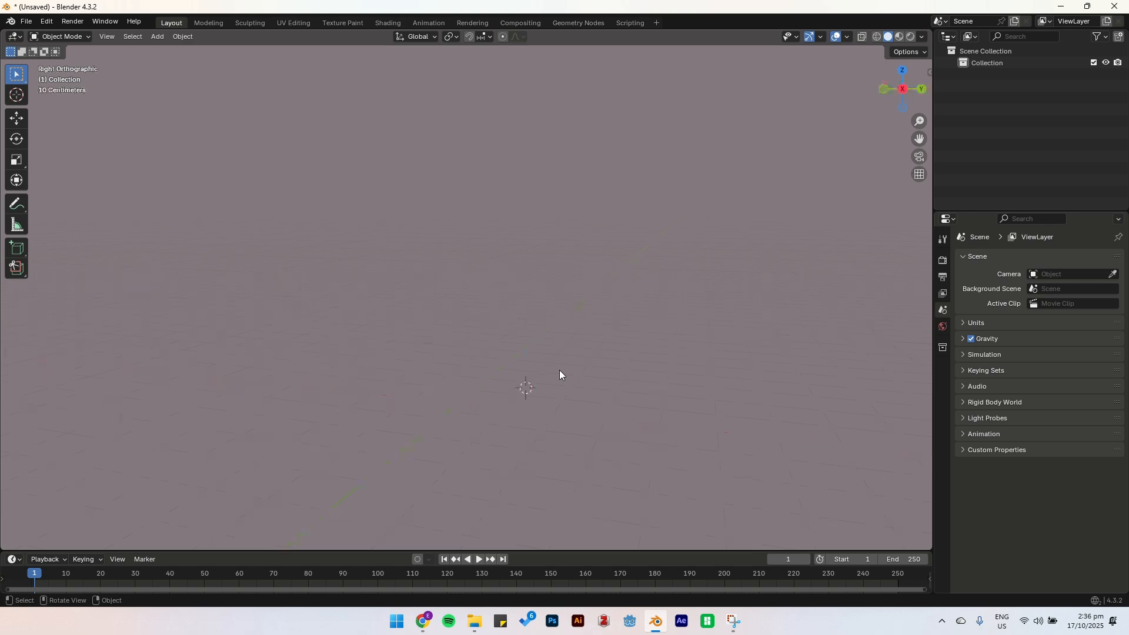
pyautogui.click(902, 91)
pyautogui.click(900, 92)
pyautogui.keyDown('shift'); pyautogui.moveTo(629, 327); pyautogui.dragTo(535, 273, button='middle'); pyautogui.keyUp('shift')
pyautogui.keyDown('shift'); pyautogui.moveTo(540, 311); pyautogui.dragTo(522, 286, button='middle'); pyautogui.keyUp('shift')
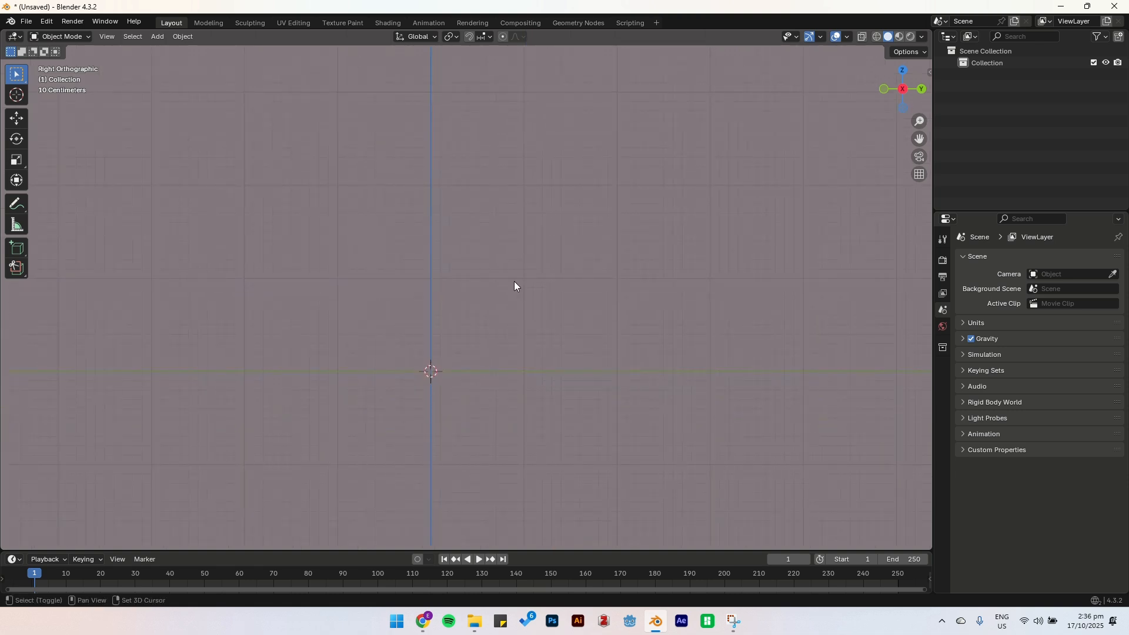
# Add a UV sphere at the 3D cursor on the world origin.
pyautogui.hotkey('shift', 'a')
pyautogui.moveTo(512, 280)
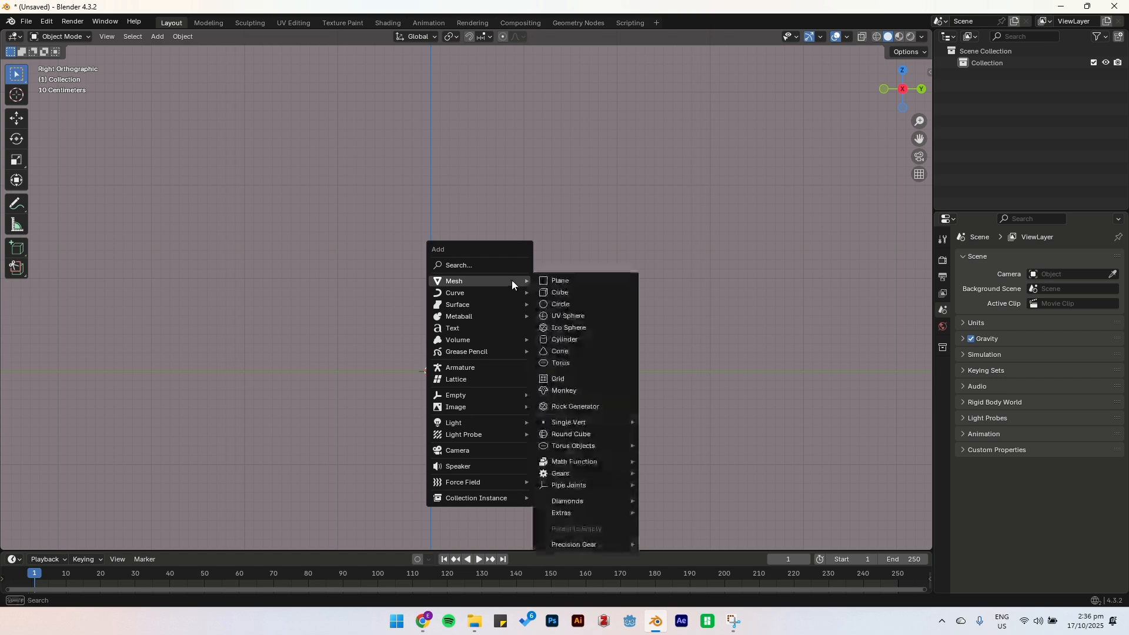
pyautogui.click(604, 316)
pyautogui.scroll(-4, 470, 326)
pyautogui.scroll(4, 468, 325)
pyautogui.scroll(-6, 465, 326)
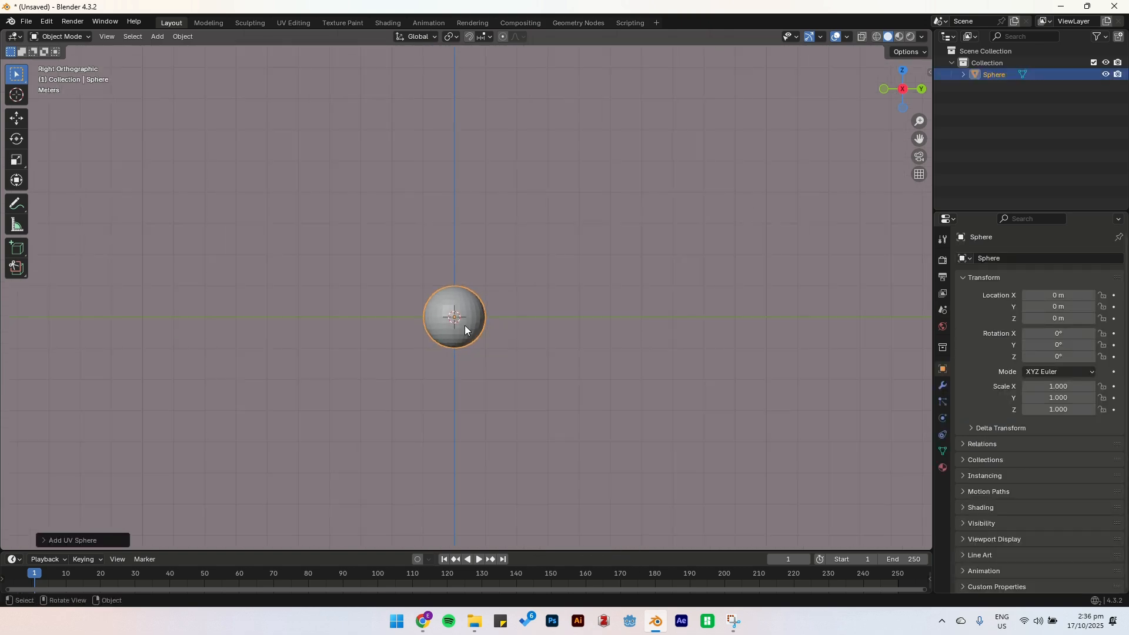
pyautogui.scroll(2, 463, 325)
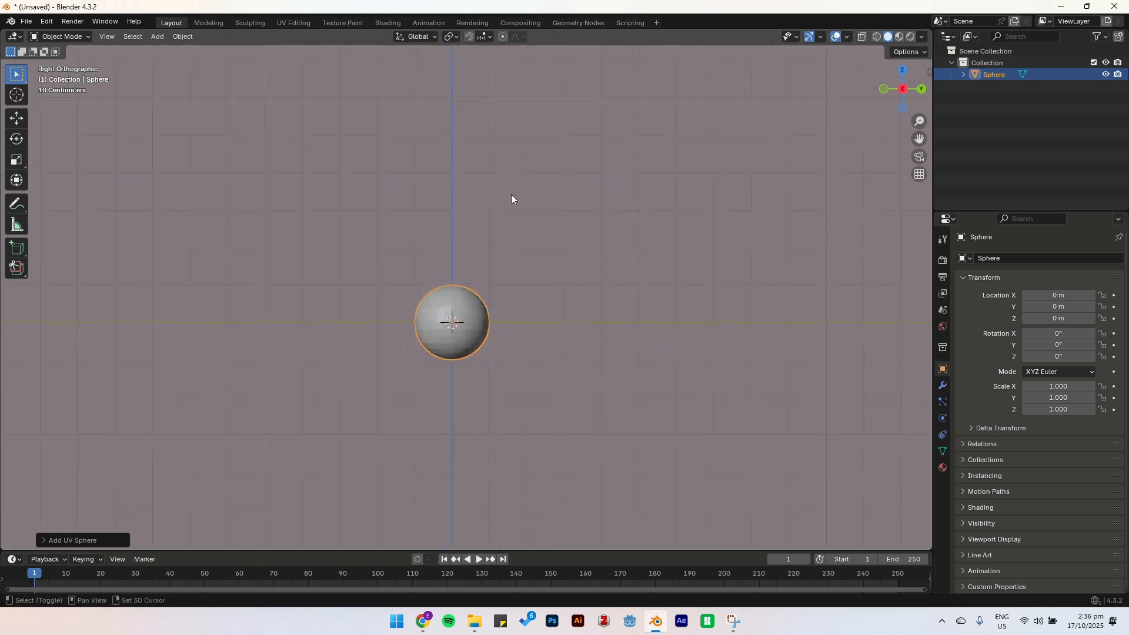
# Move the sphere straight up along Z to a height of about 5.37 m and deselect it.
pyautogui.keyDown('shift'); pyautogui.moveTo(511, 194); pyautogui.dragTo(522, 330, button='middle'); pyautogui.keyUp('shift')
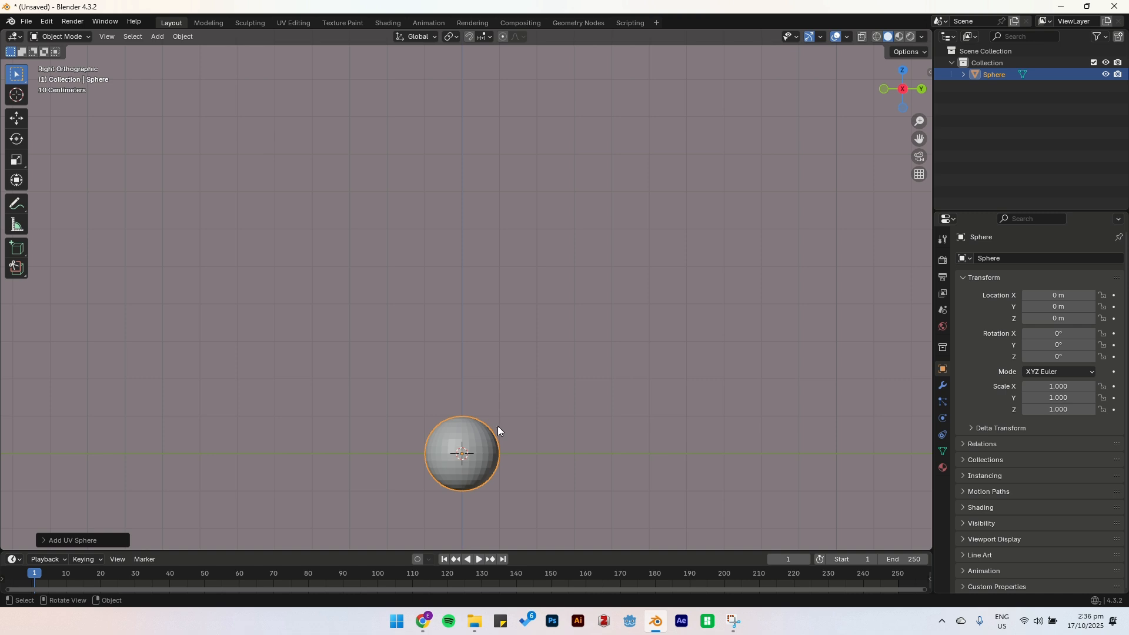
pyautogui.press('g')
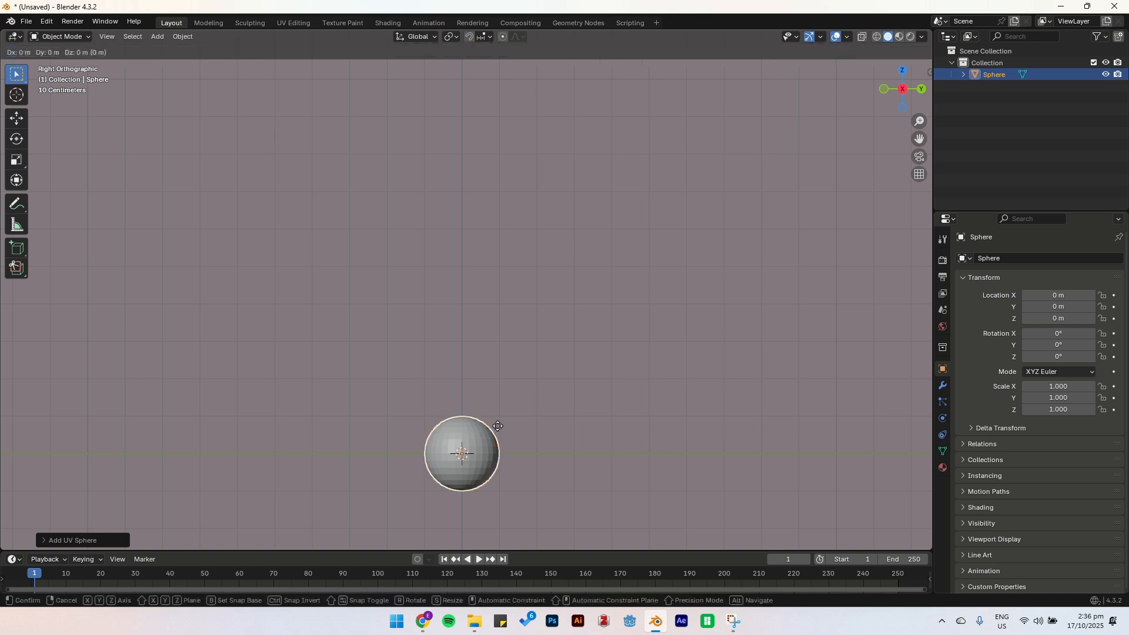
pyautogui.press('z')
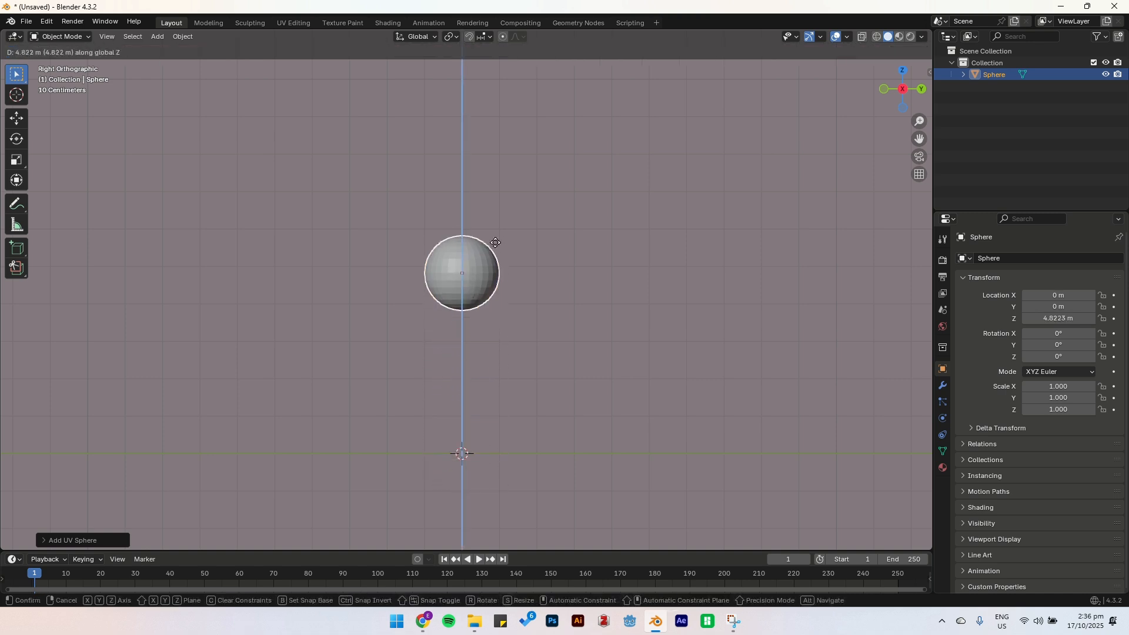
pyautogui.click(493, 229)
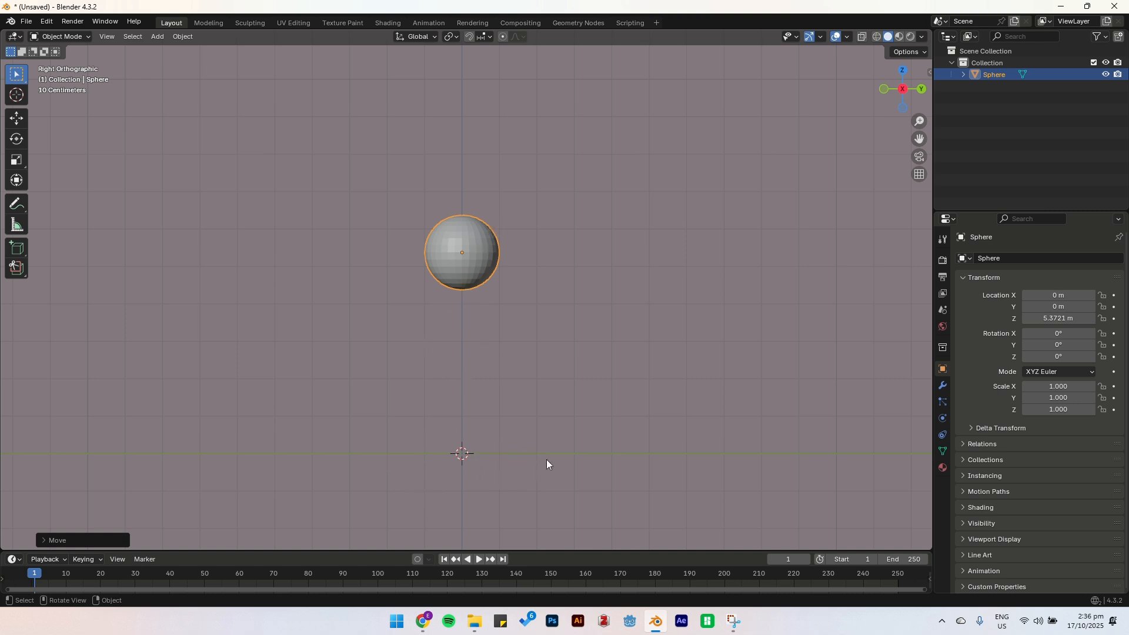
pyautogui.click(580, 368)
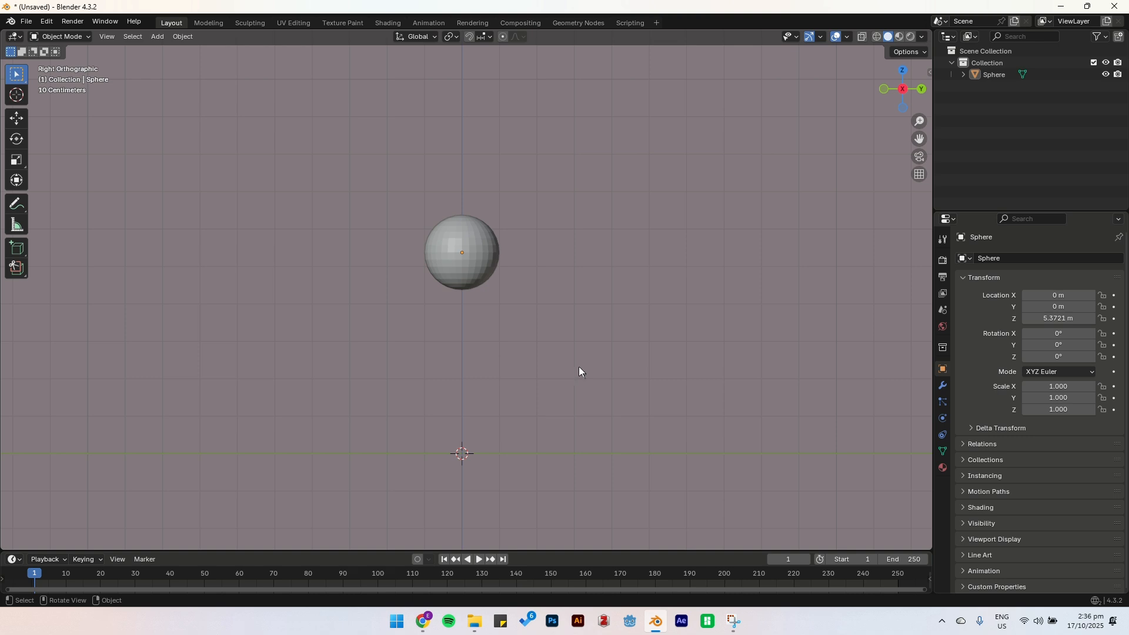
# Add a cylinder at the world origin and flatten it into a thin disc with a Z scale of about 0.12.
pyautogui.hotkey('shift', 'a')
pyautogui.moveTo(577, 366)
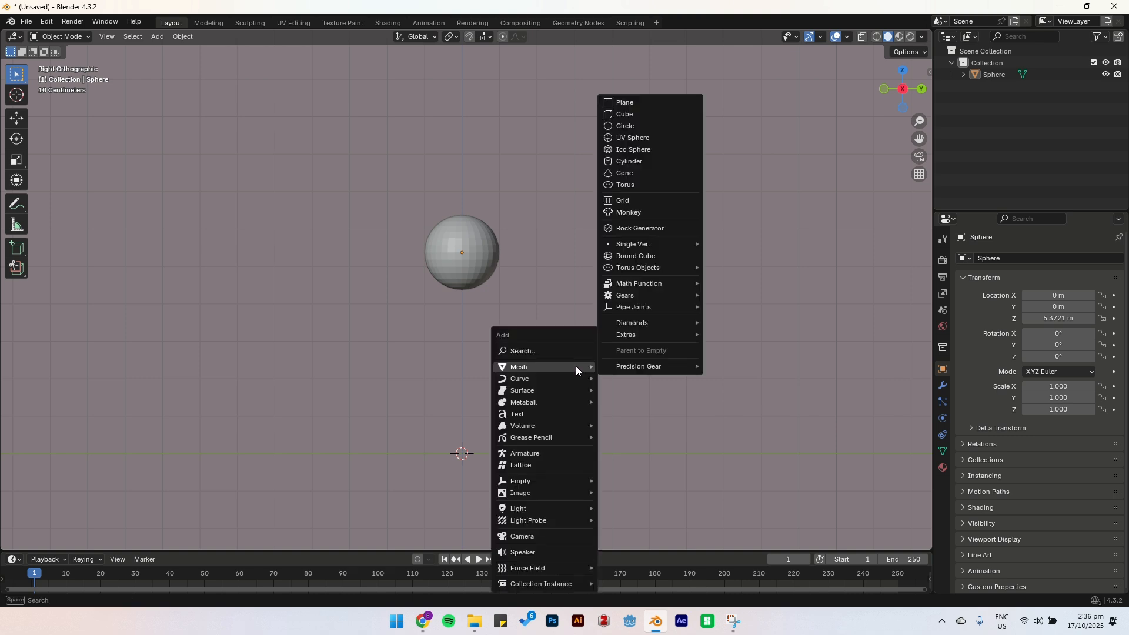
pyautogui.click(636, 162)
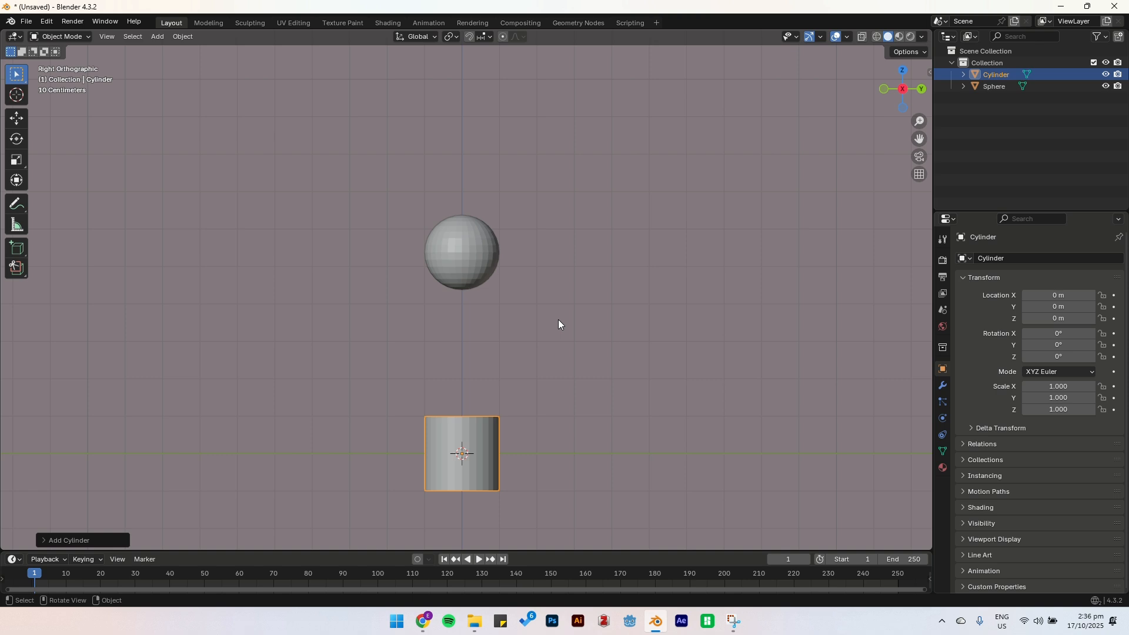
pyautogui.press('s')
pyautogui.press('z')
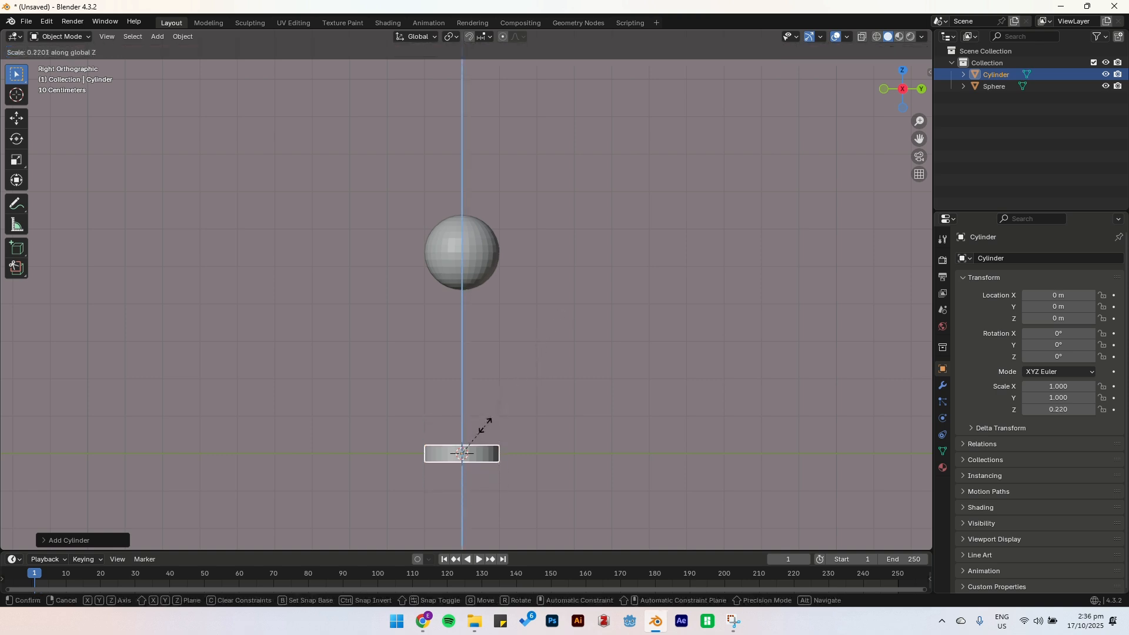
pyautogui.click(476, 442)
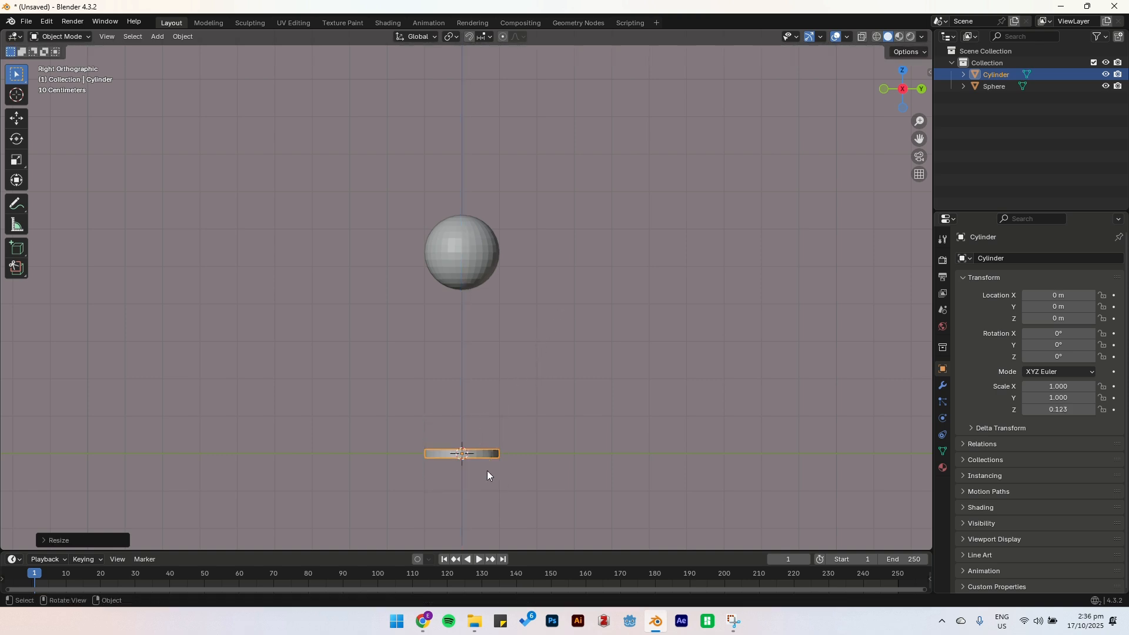
# Raise the thin disc along Z to about 4.46 m so it sits as a collar under the sphere.
pyautogui.press('g')
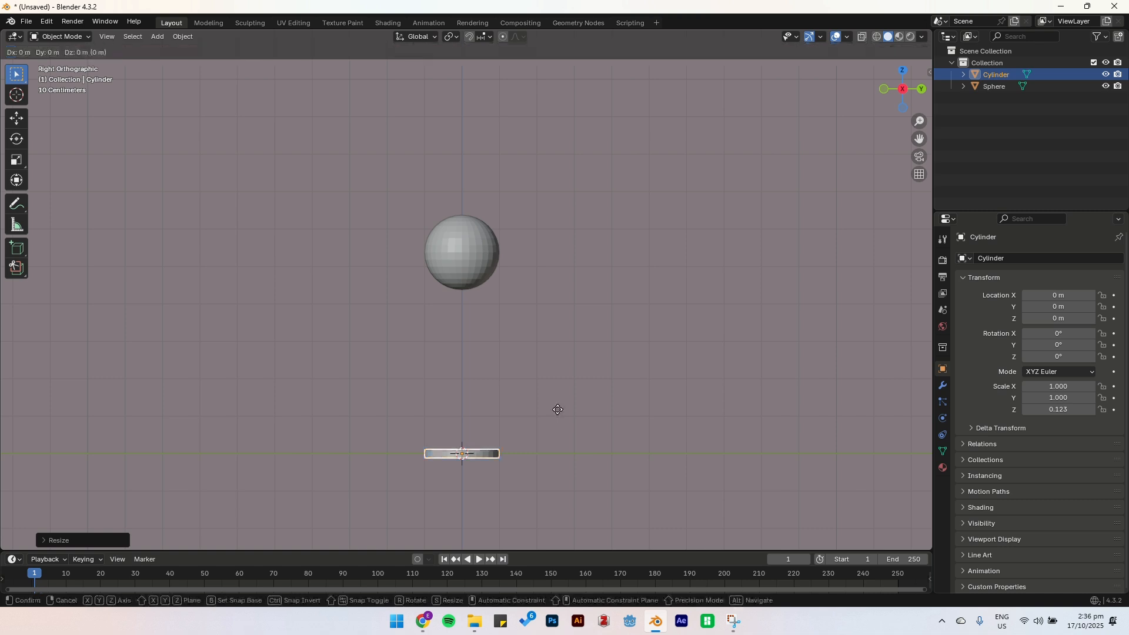
pyautogui.press('z')
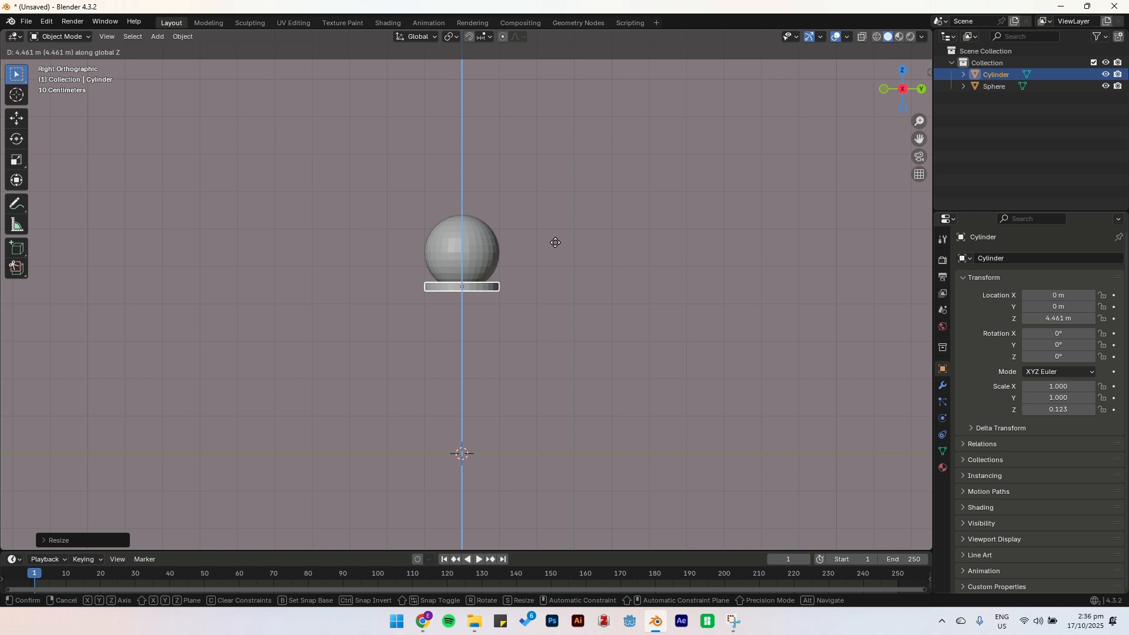
pyautogui.click(555, 239)
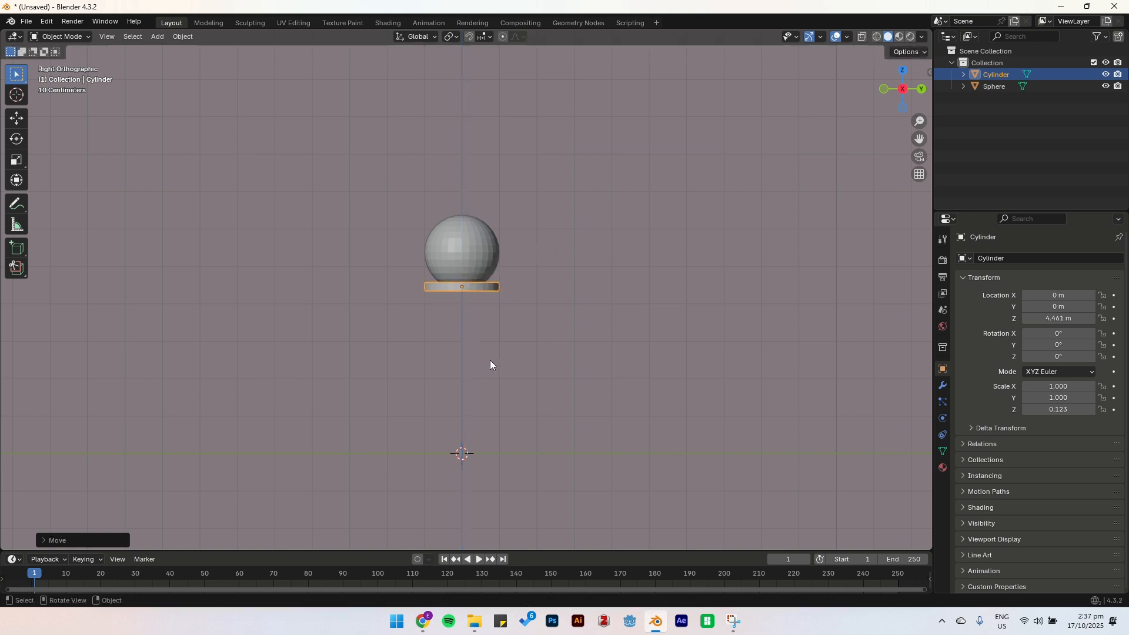
# Duplicate the collar disc down to a Z height of about 0.13 m and widen the copy to about 2.08 in X and Y only.
pyautogui.press('shift')
pyautogui.hotkey('shift', 'd')
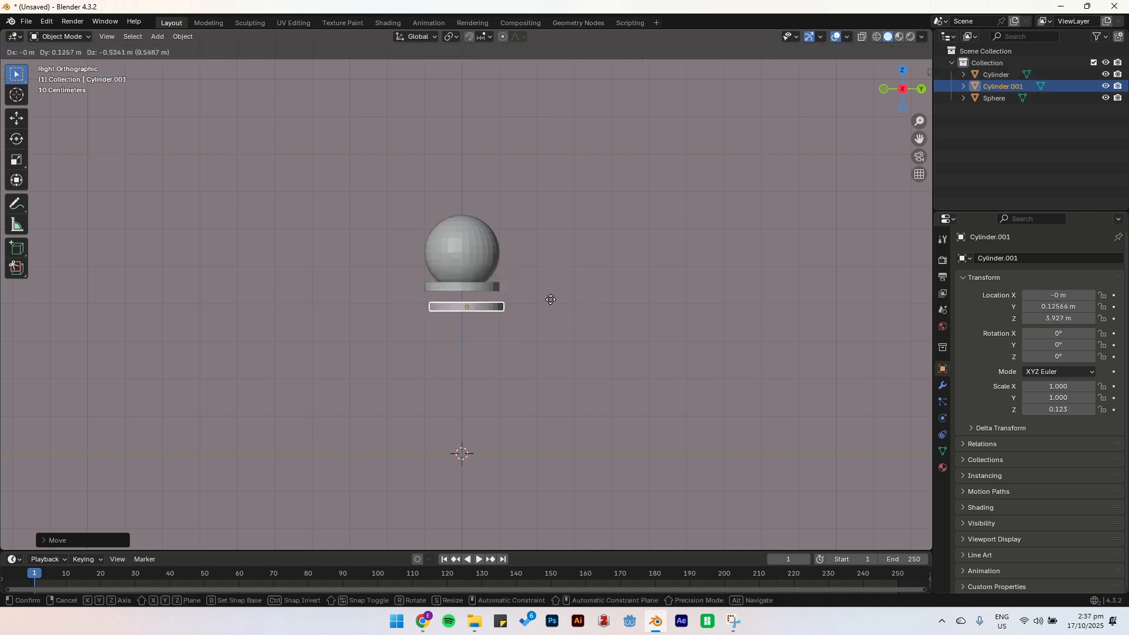
pyautogui.press('z')
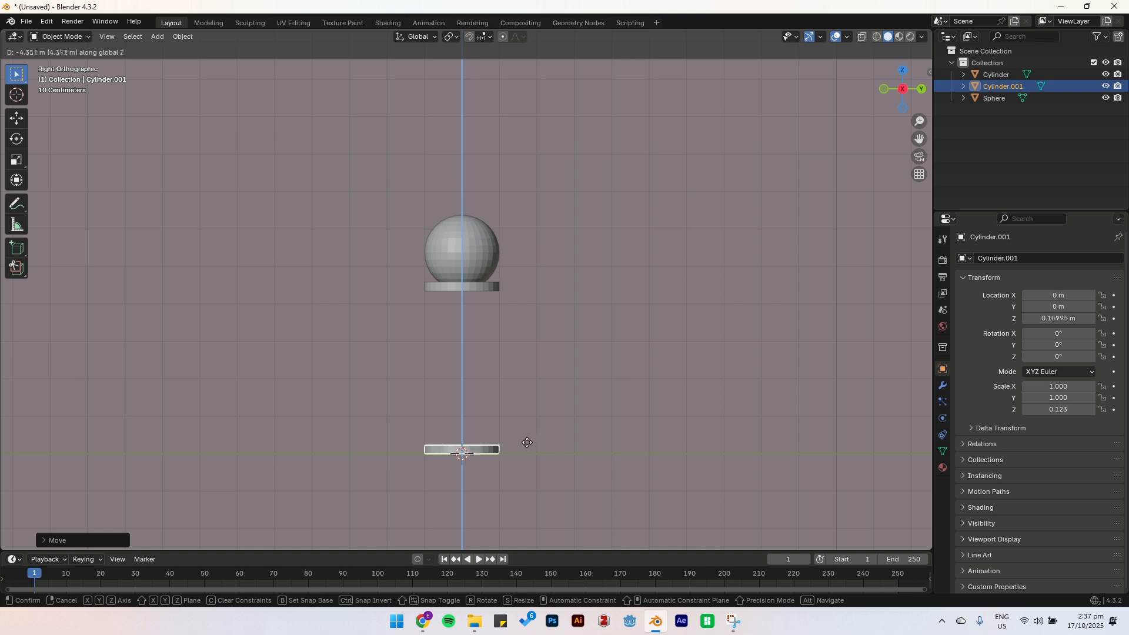
pyautogui.click(526, 446)
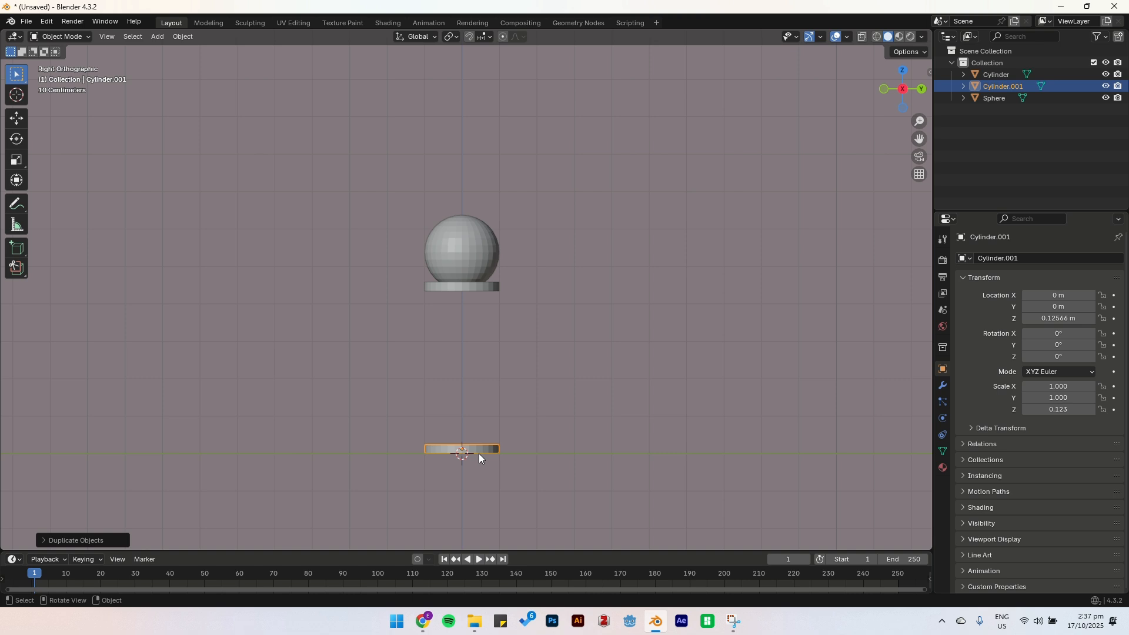
pyautogui.press('s')
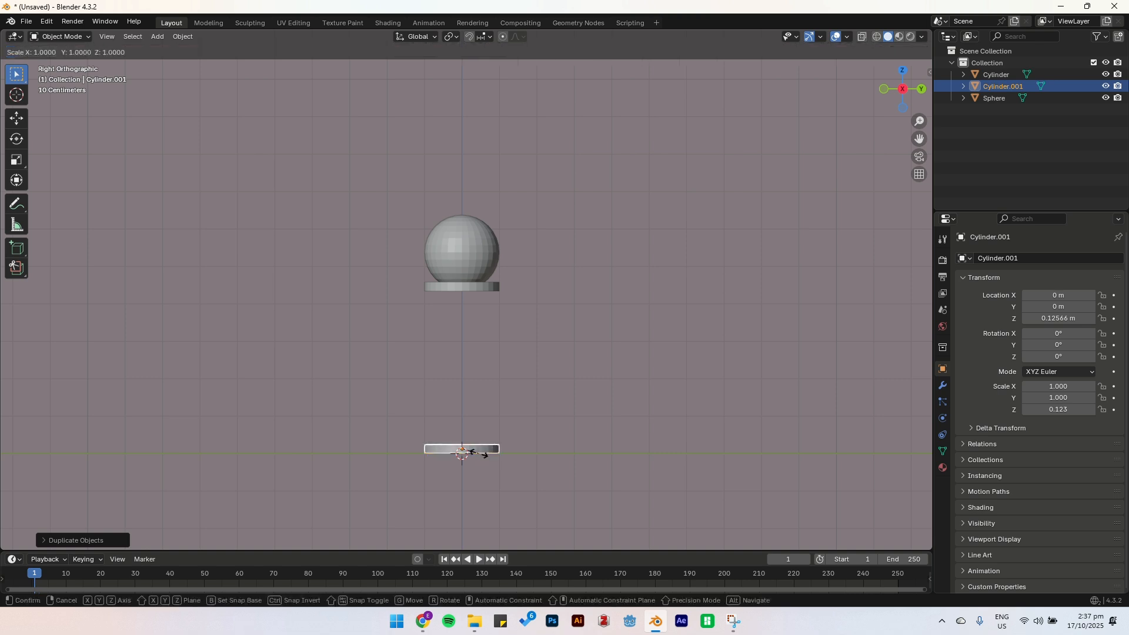
pyautogui.hotkey('shift', 'z')
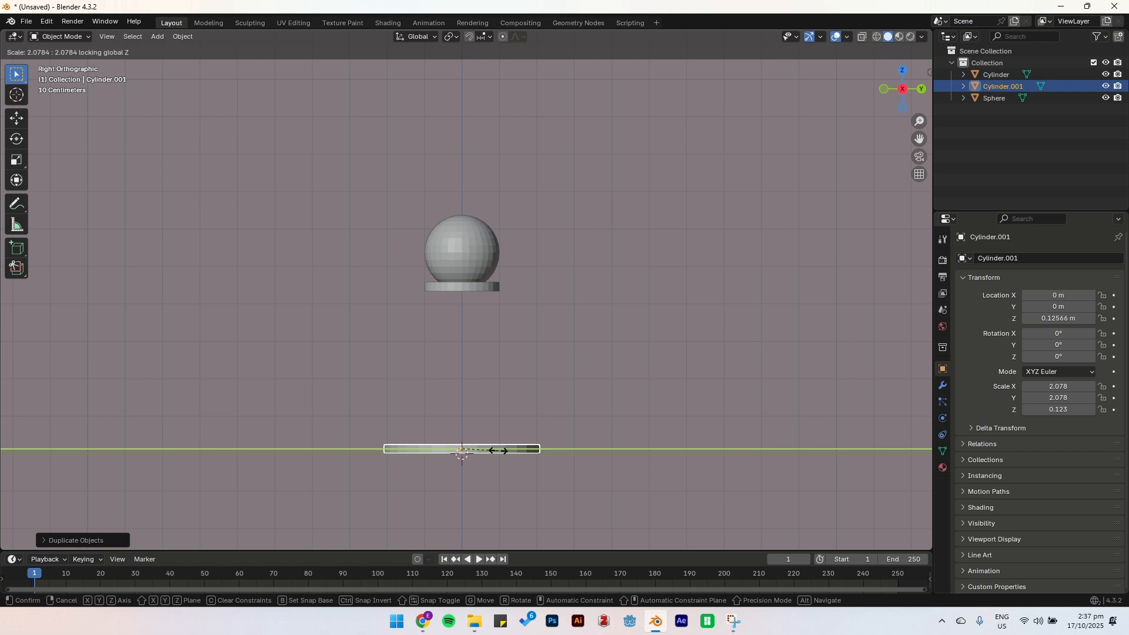
pyautogui.click(499, 450)
# Duplicate the base disc up to a Z height of about 1.70 m and narrow the copy to about 1.71 in X and Y.
pyautogui.press('shift')
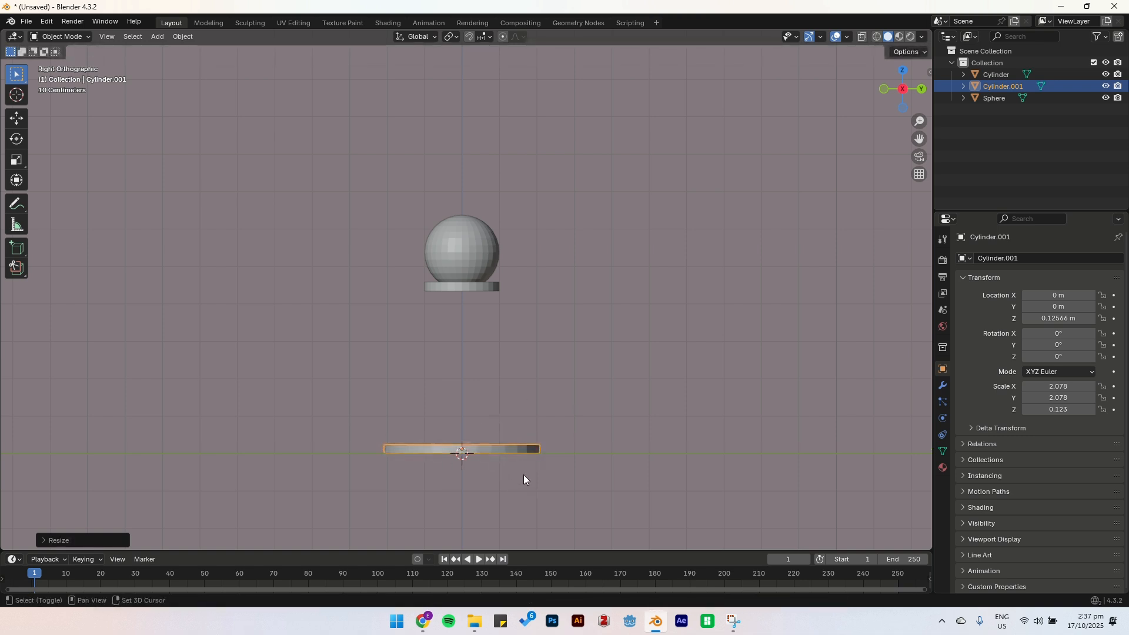
pyautogui.hotkey('shift', 'd')
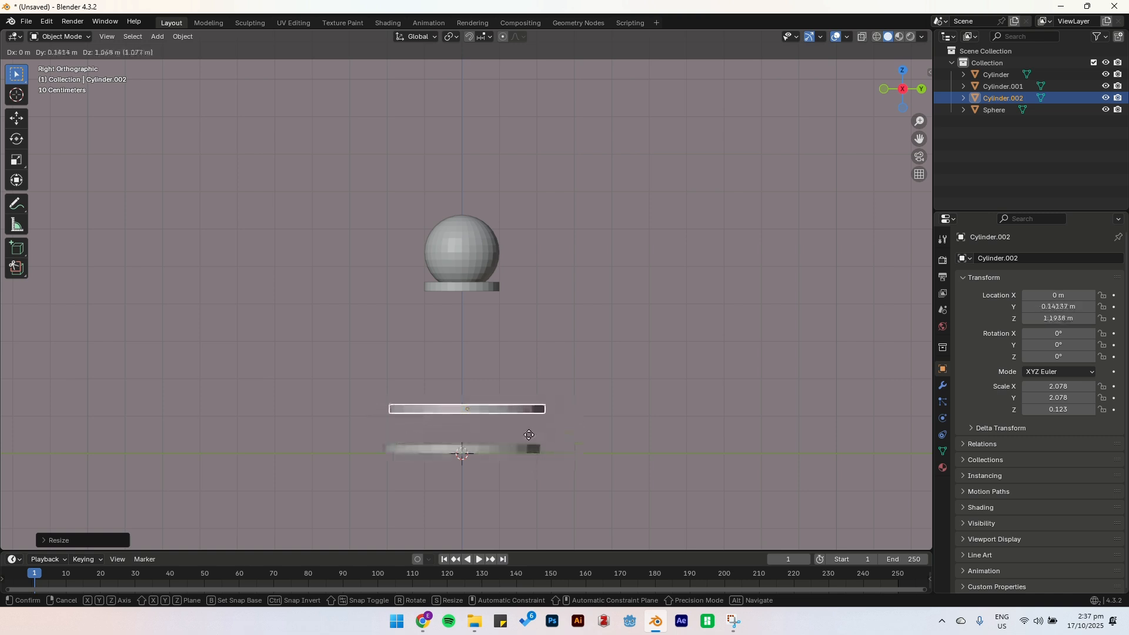
pyautogui.press('z')
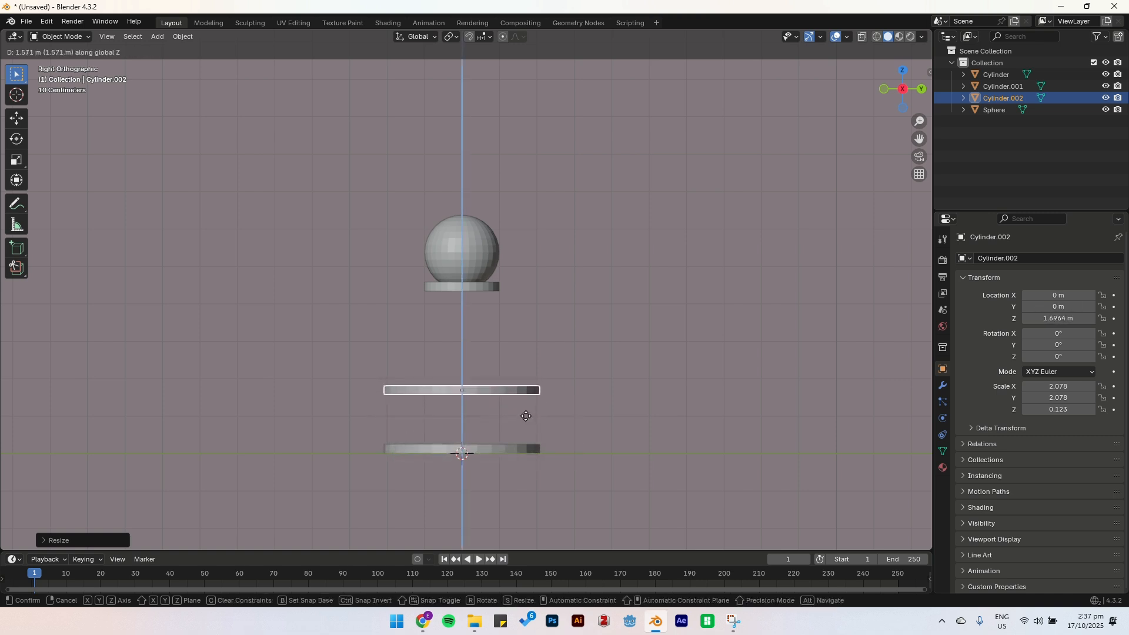
pyautogui.click(526, 421)
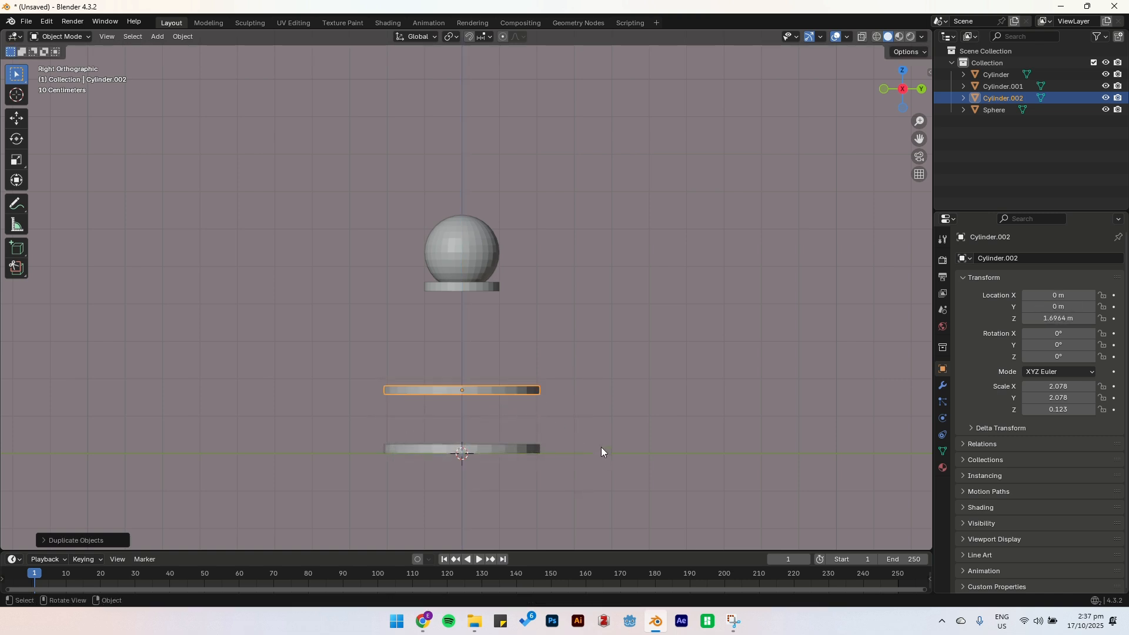
pyautogui.press('s')
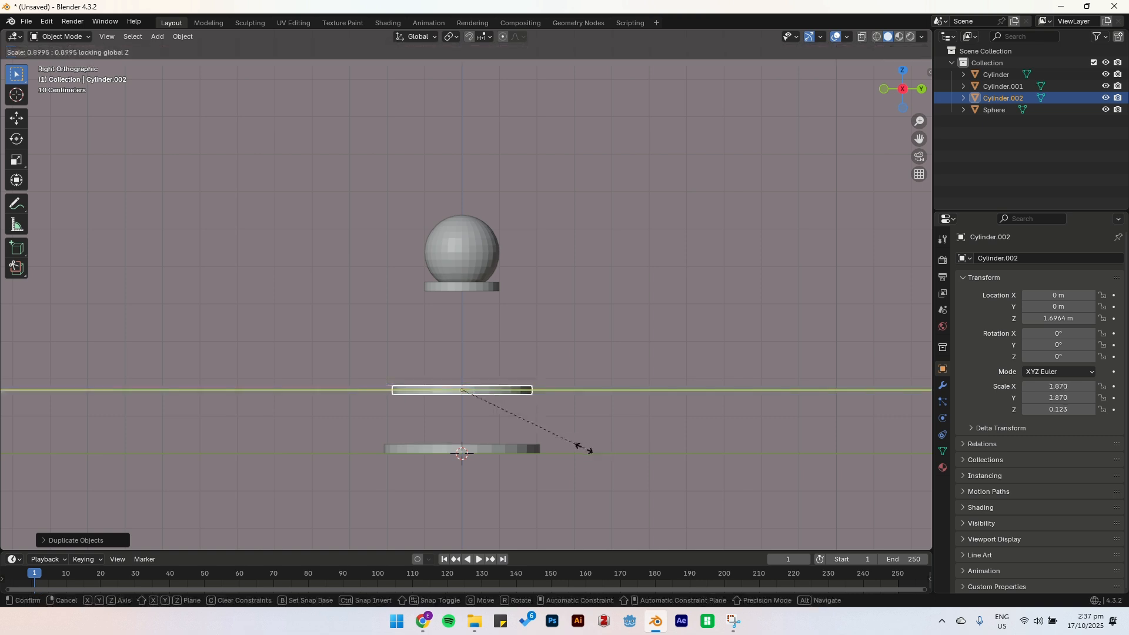
pyautogui.click(572, 450)
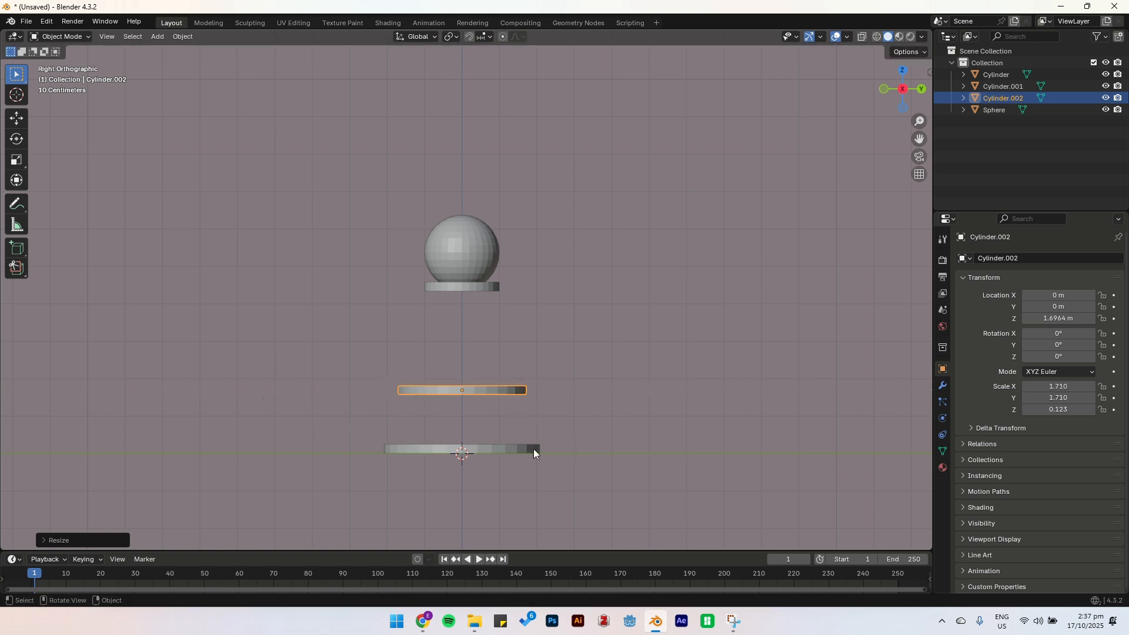
# Duplicate the middle disc and place the copy just above it along Z at about 2.18 m.
pyautogui.click(570, 366)
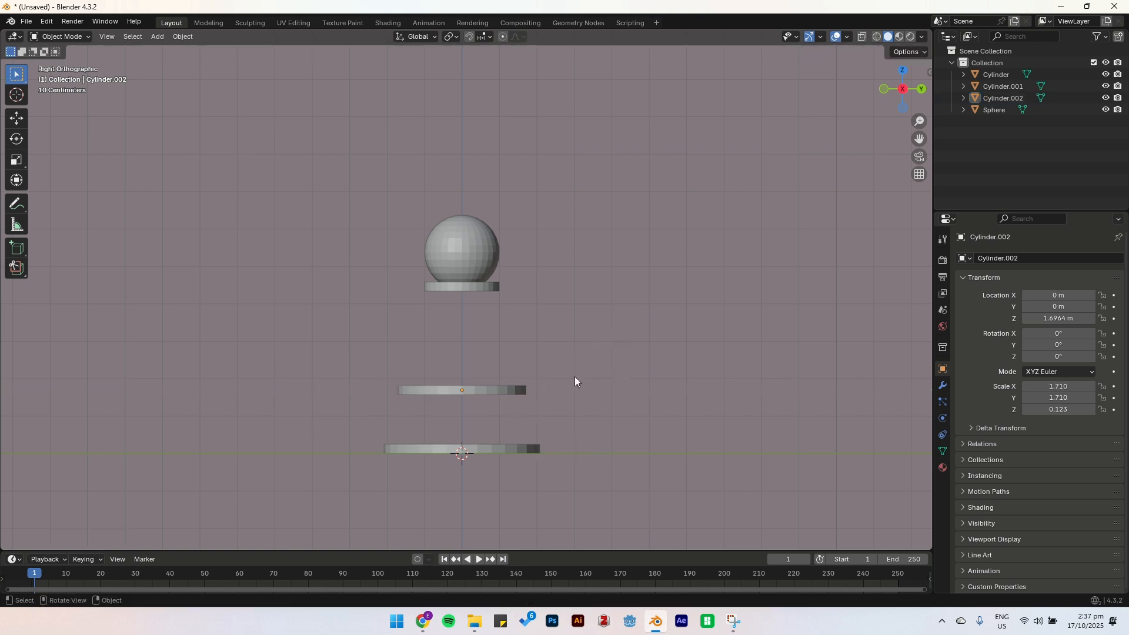
pyautogui.click(517, 391)
pyautogui.click(588, 349)
pyautogui.click(508, 390)
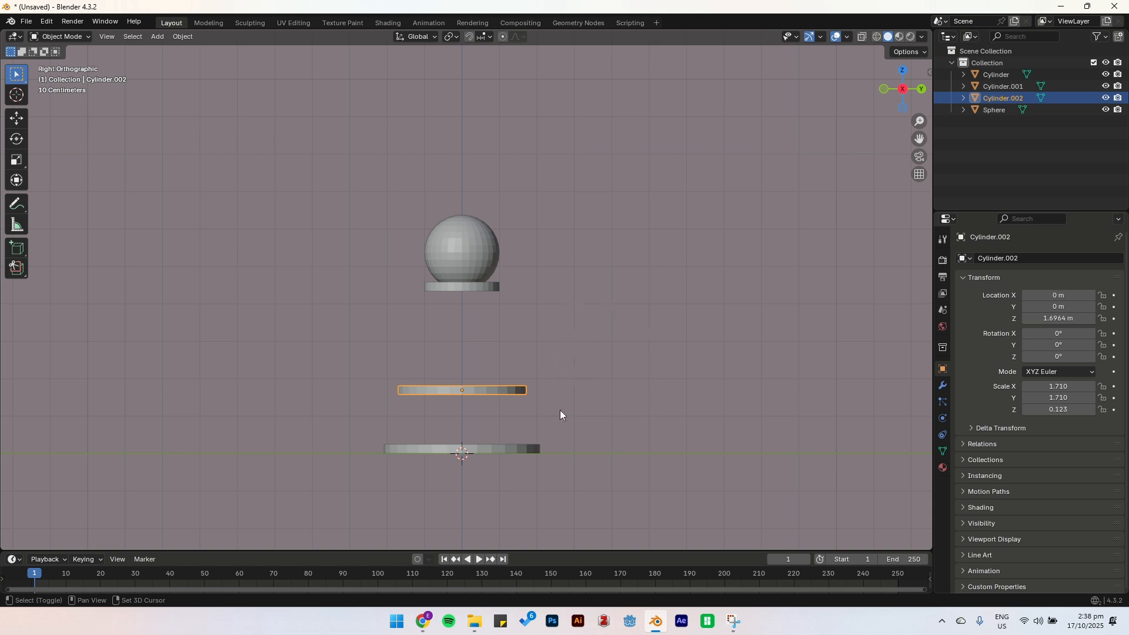
pyautogui.hotkey('shift', 'd')
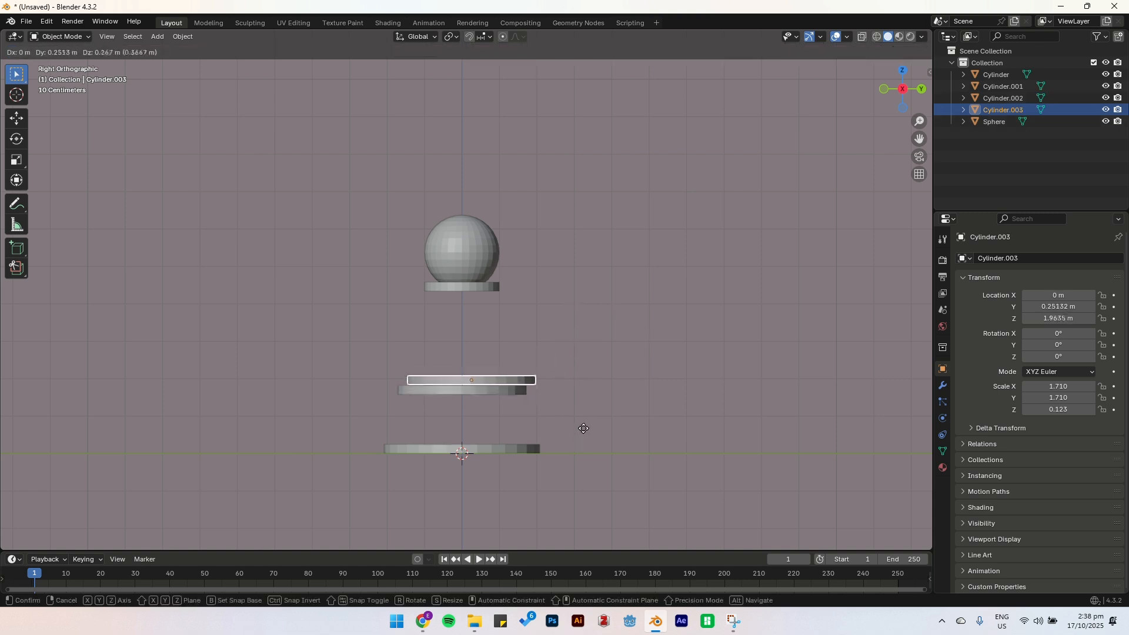
pyautogui.press('z')
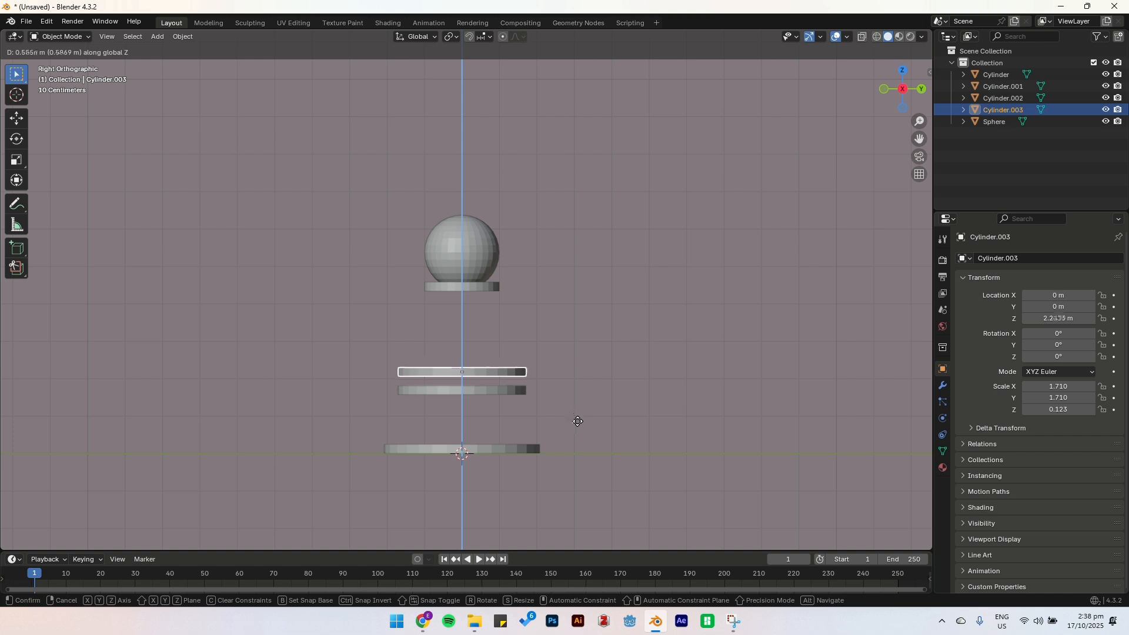
pyautogui.click(575, 421)
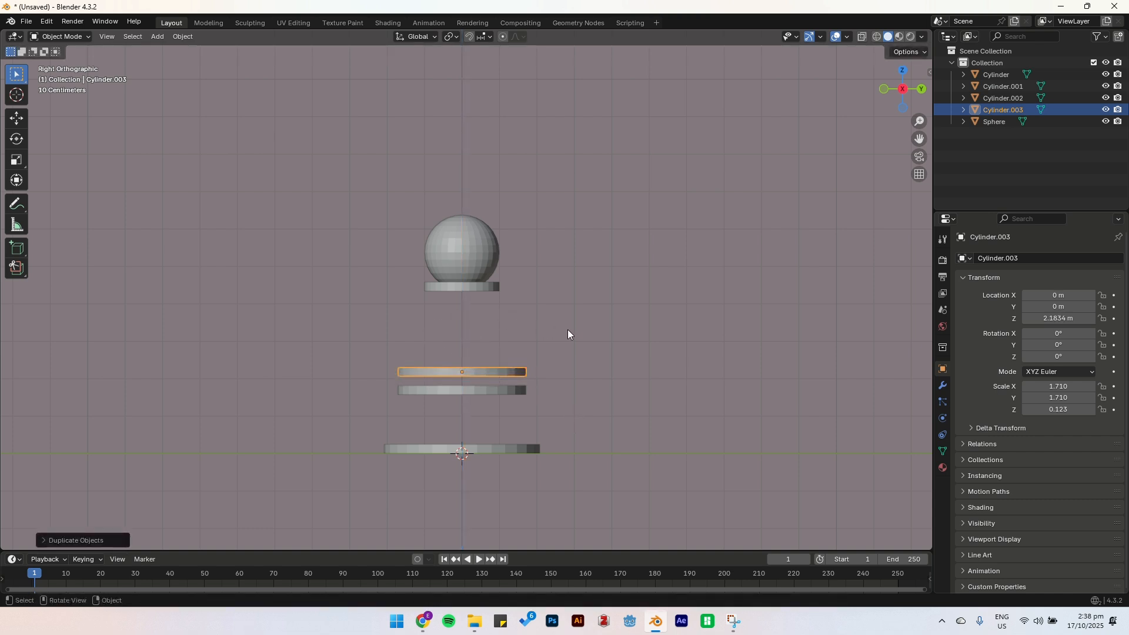
# Stretch the new disc into the pawn's body with a Z scale of about 2.19 and raise it to about 2.31 m.
pyautogui.press('s')
pyautogui.press('z')
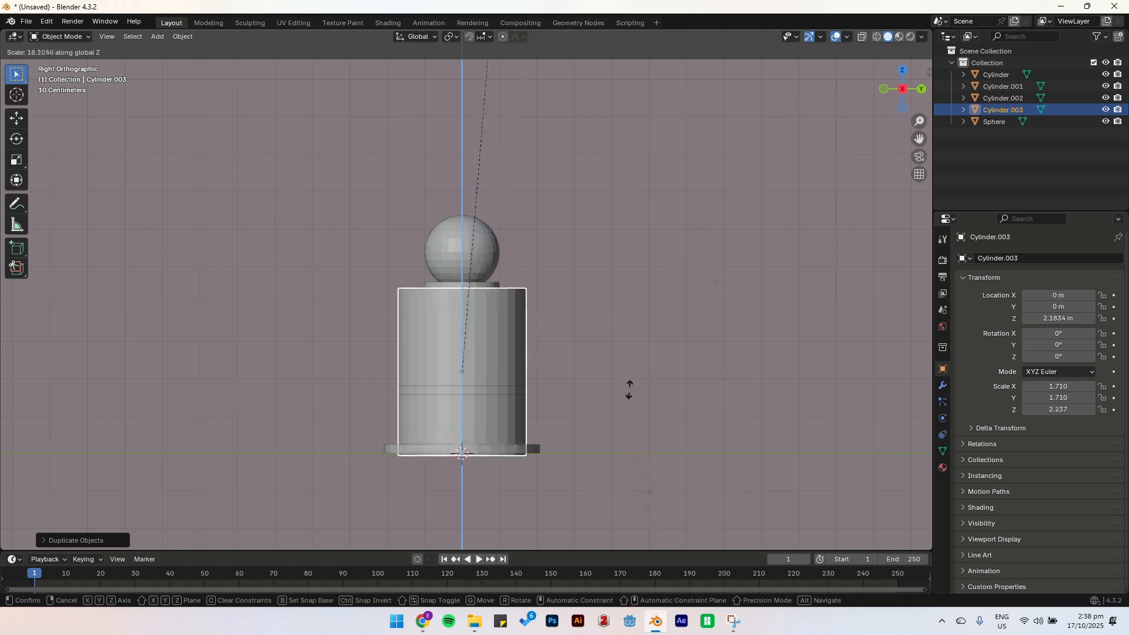
pyautogui.click(621, 433)
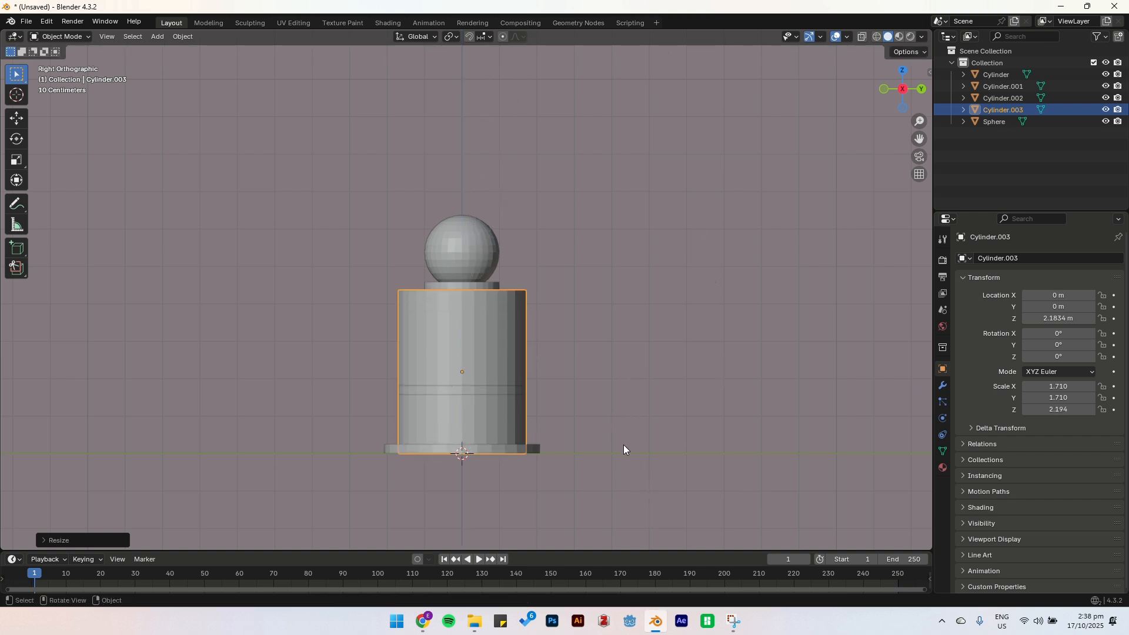
pyautogui.press('g')
pyautogui.press('z')
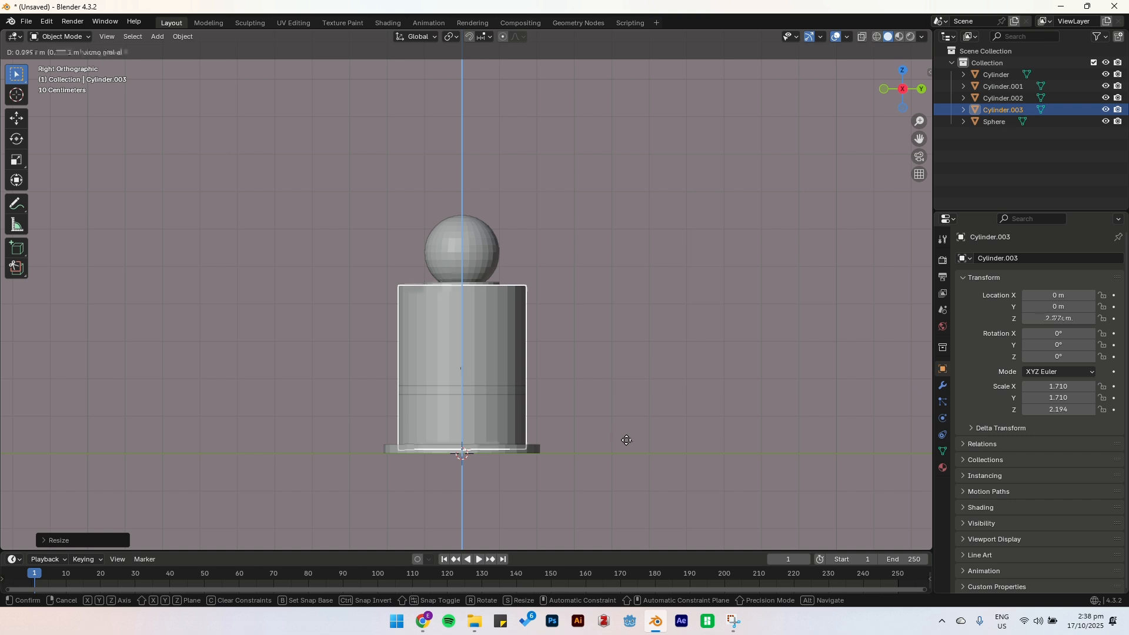
pyautogui.click(624, 439)
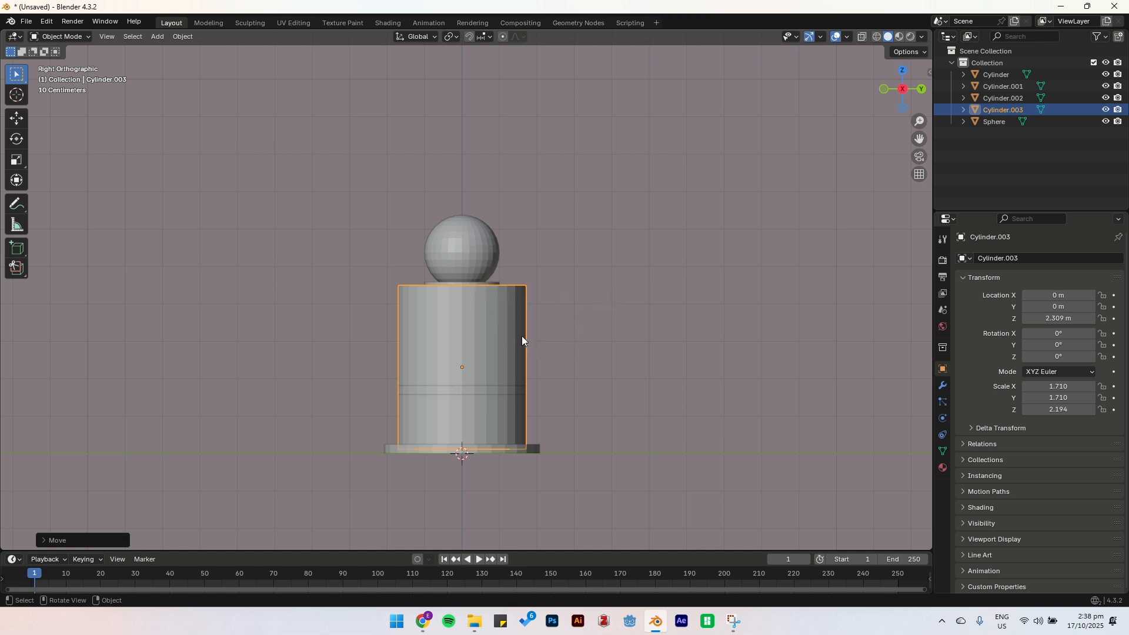
# Open the tall body cylinder in Edit Mode with vertex selection active.
pyautogui.click(407, 307)
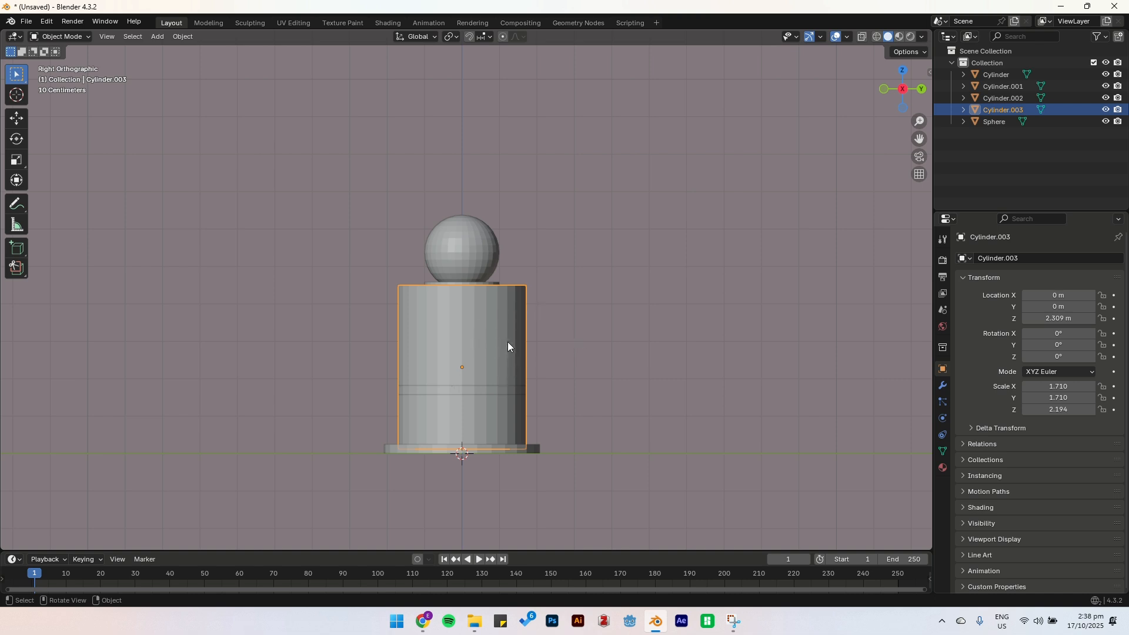
pyautogui.press('Tab')
pyautogui.press('1')
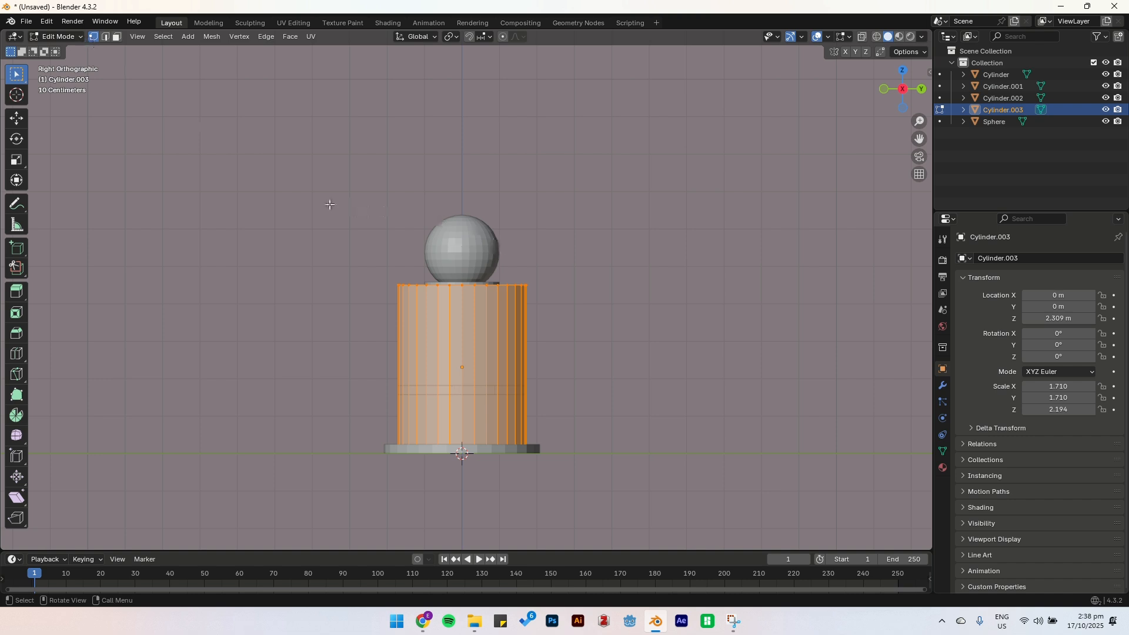
# Try to move the body's top vertices with X-ray off, and undo the move.
pyautogui.moveTo(329, 204); pyautogui.dragTo(682, 315)
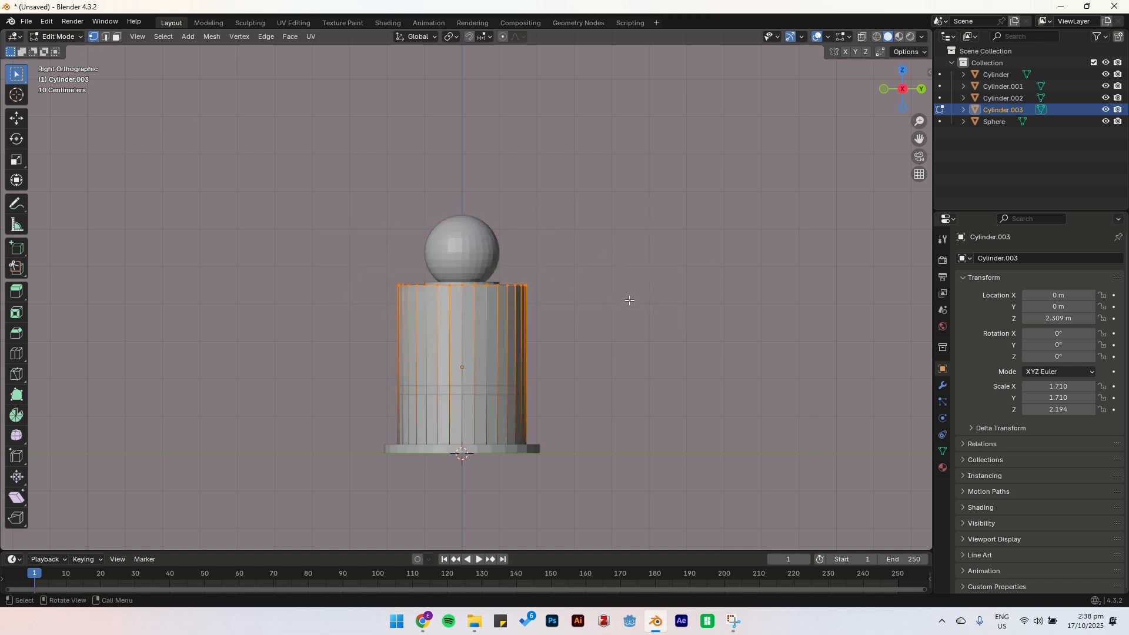
pyautogui.press('g')
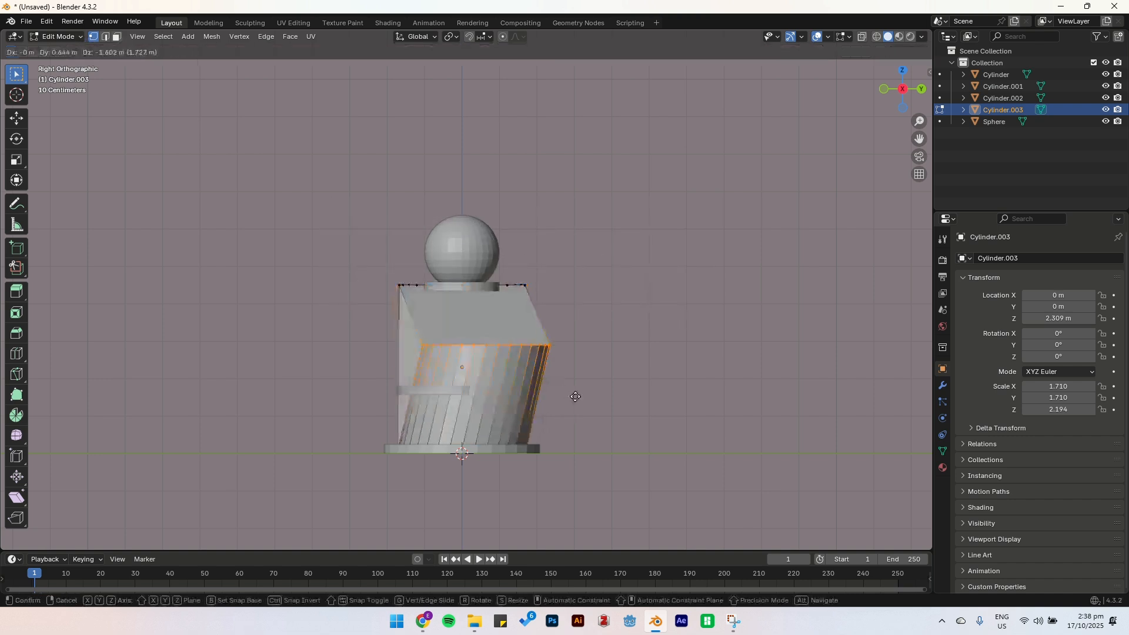
pyautogui.click(642, 399)
pyautogui.moveTo(494, 322); pyautogui.dragTo(462, 290, button='middle')
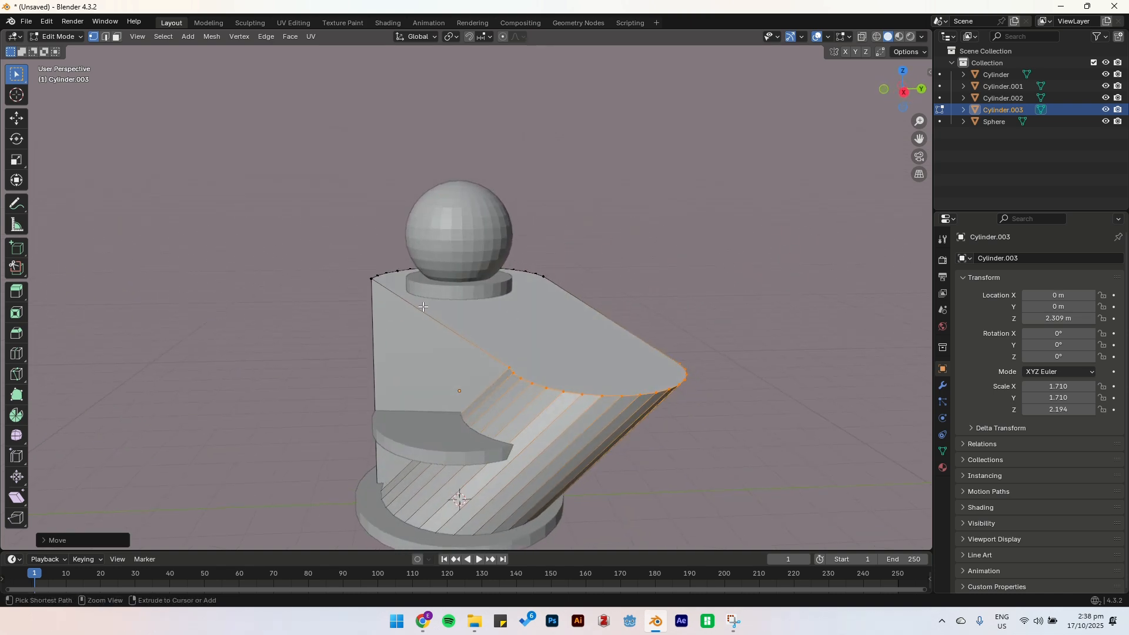
pyautogui.hotkey('ctrl', 'z')
pyautogui.press('KP_3')
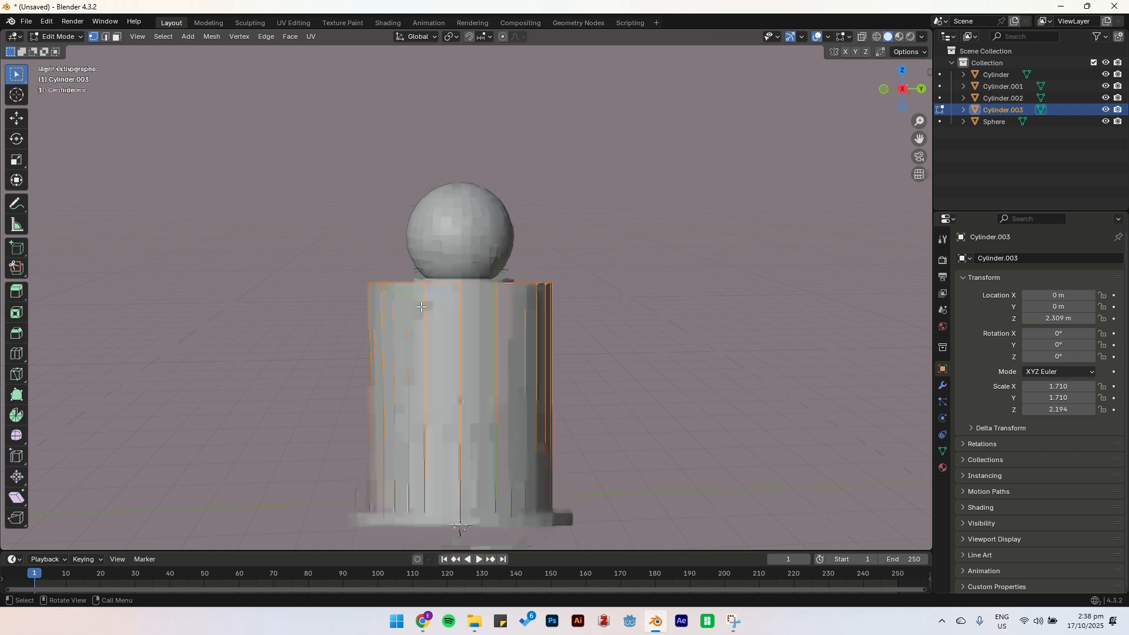
# Turn on X-ray in the right orthographic view so selections reach through the body's mesh.
pyautogui.scroll(2, 376, 268)
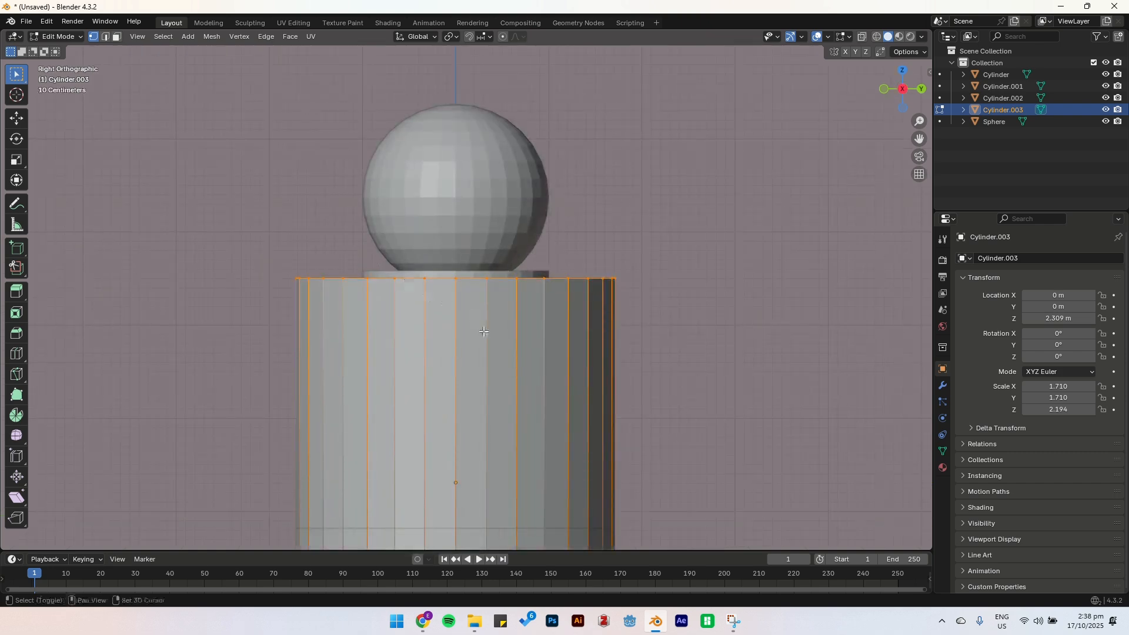
pyautogui.keyDown('shift'); pyautogui.moveTo(375, 264); pyautogui.dragTo(356, 178, button='middle'); pyautogui.keyUp('shift')
pyautogui.hotkey('alt', 'z')
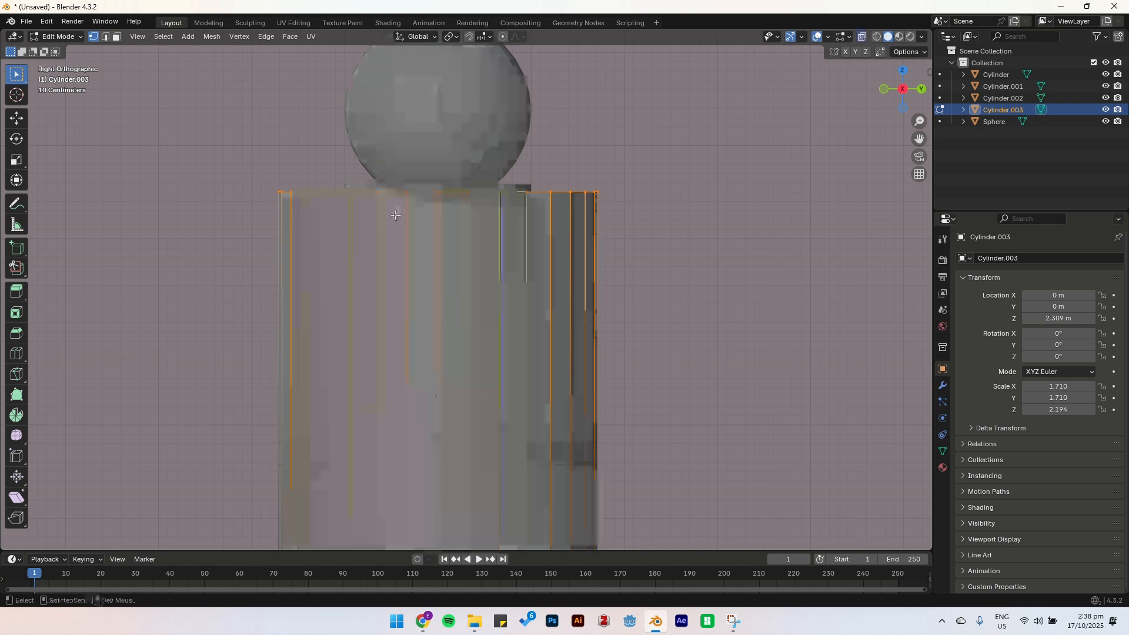
pyautogui.click(864, 37)
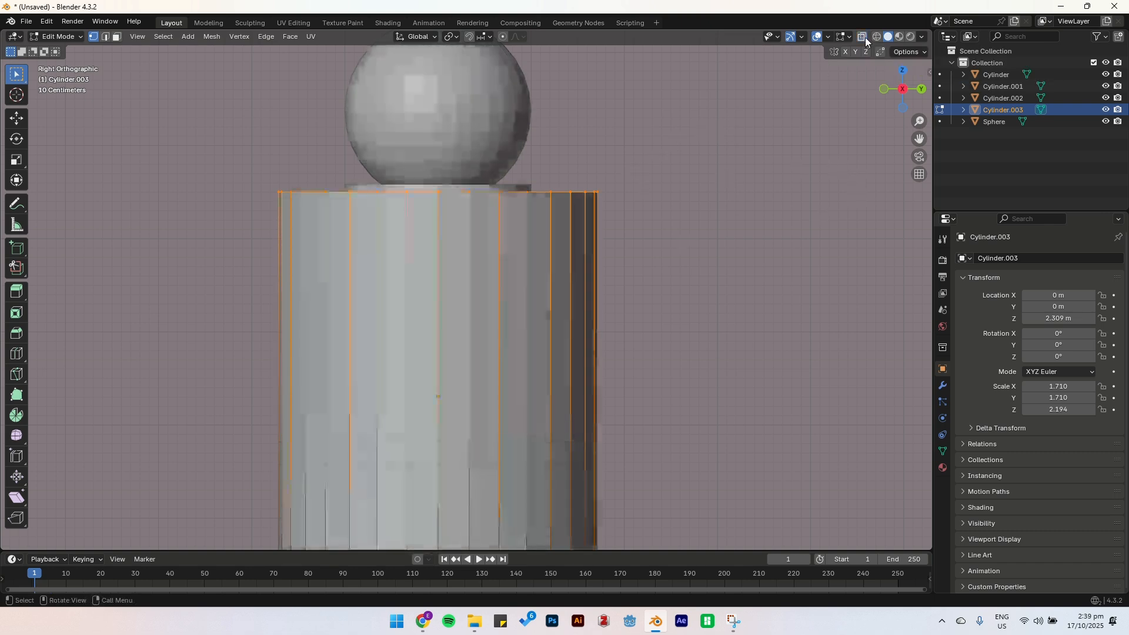
pyautogui.click(863, 37)
pyautogui.click(863, 37)
pyautogui.click(863, 37)
# Select the body's entire top ring of vertices and scale it down to about 0.48.
pyautogui.moveTo(179, 125); pyautogui.dragTo(716, 249)
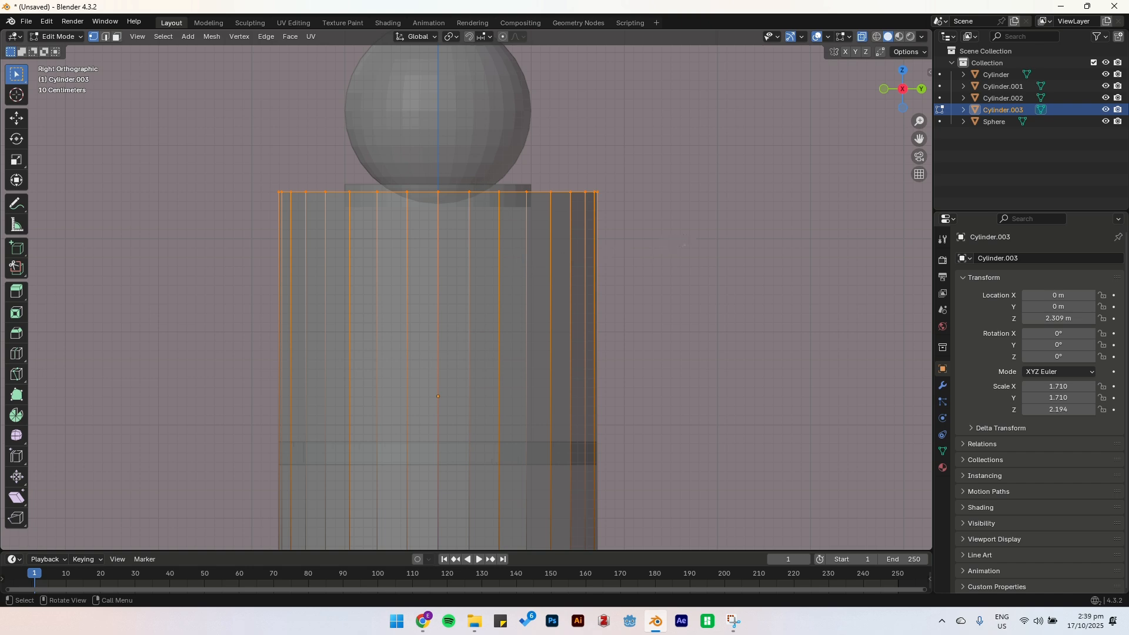
pyautogui.press('s')
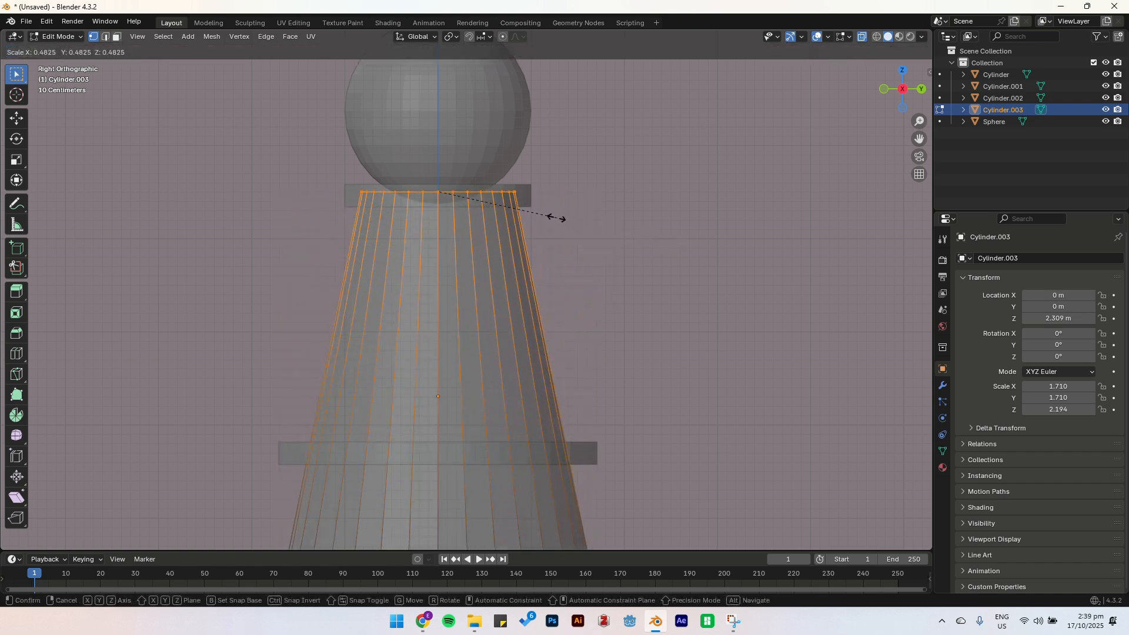
pyautogui.click(555, 216)
# Select the body's bottom ring of vertices and scale it up to just inside the base disc's edge.
pyautogui.scroll(-4, 391, 285)
pyautogui.scroll(1, 425, 339)
pyautogui.scroll(1, 425, 339)
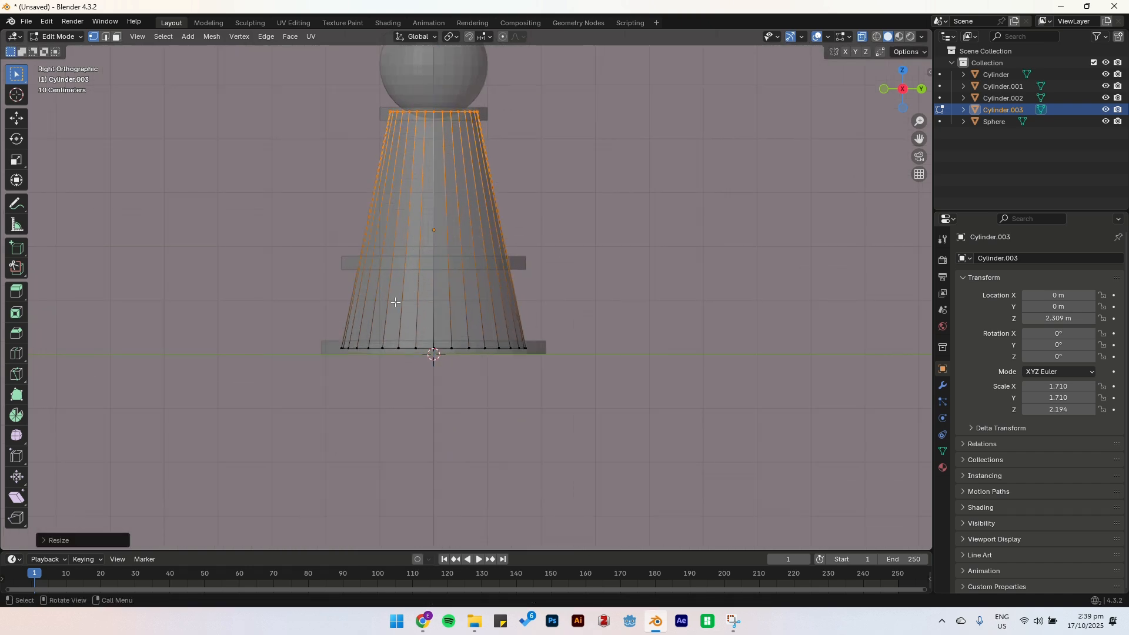
pyautogui.moveTo(276, 327); pyautogui.dragTo(568, 385)
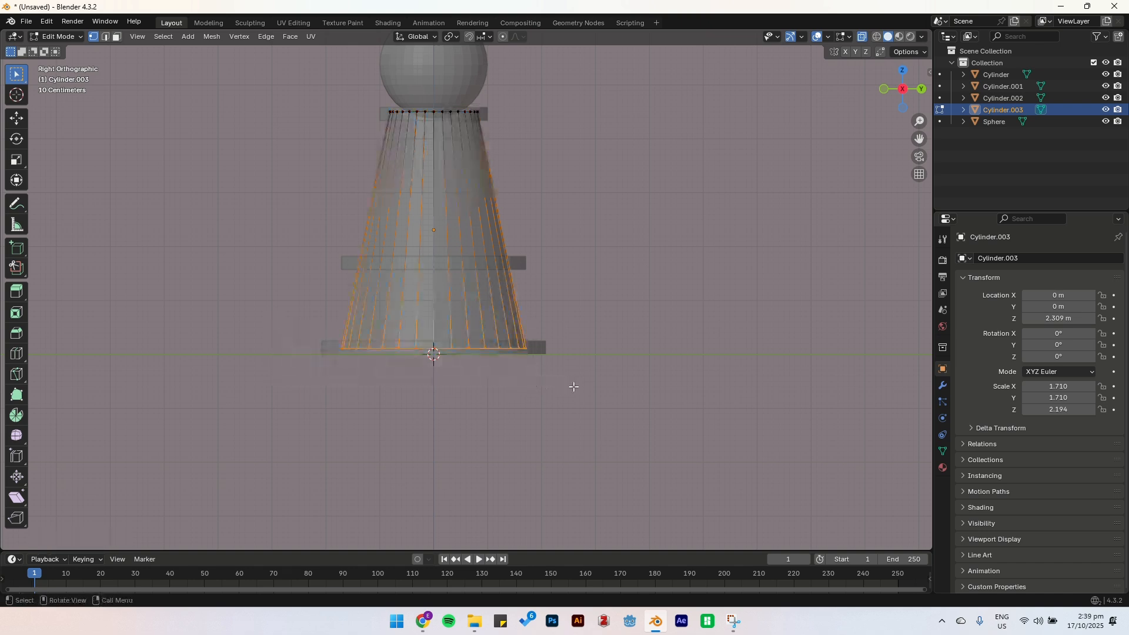
pyautogui.press('s')
pyautogui.click(597, 388)
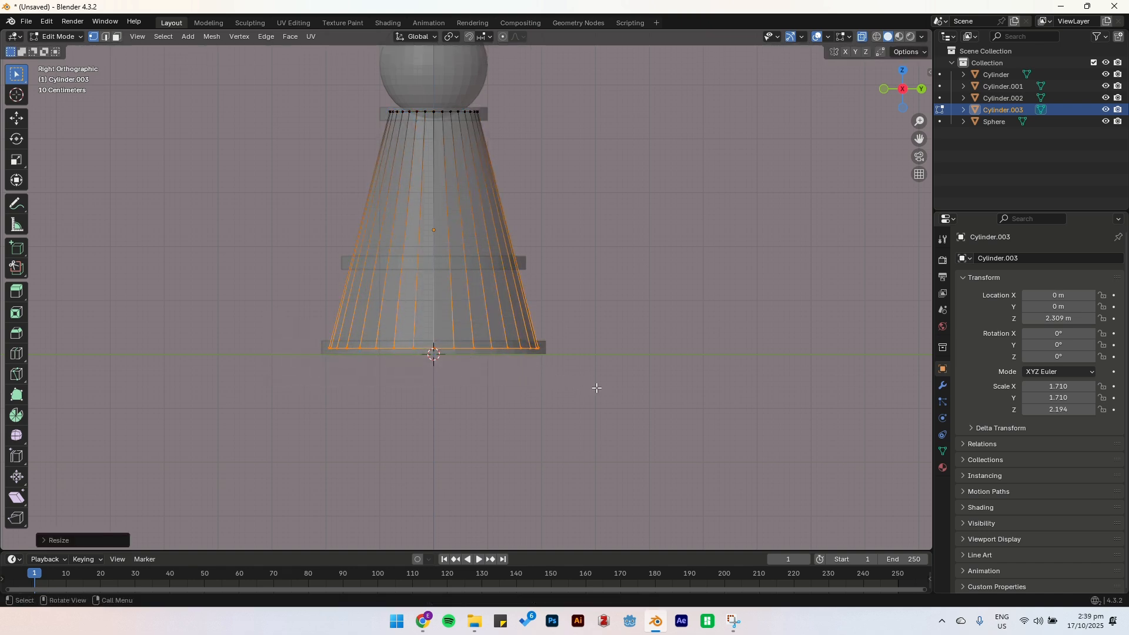
# Add a loop cut to the body, slide it down to the middle disc's height and widen it nearly to that disc's edge.
pyautogui.scroll(3, 460, 328)
pyautogui.scroll(-3, 475, 290)
pyautogui.keyDown('shift'); pyautogui.moveTo(489, 186); pyautogui.dragTo(489, 263, button='middle'); pyautogui.keyUp('shift')
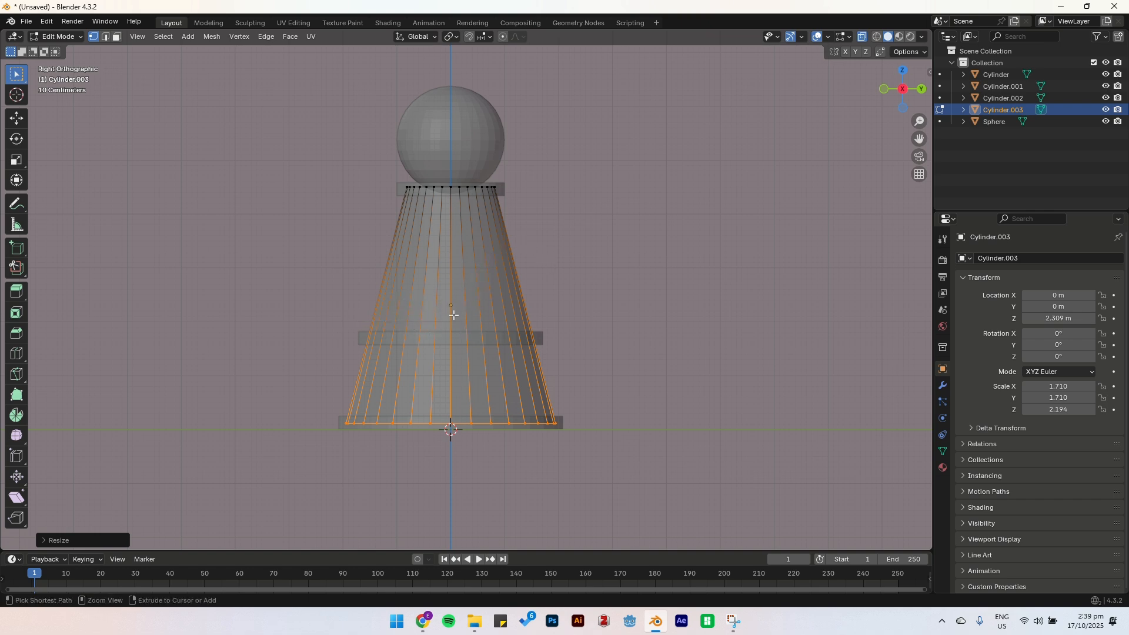
pyautogui.hotkey('ctrl', 'r')
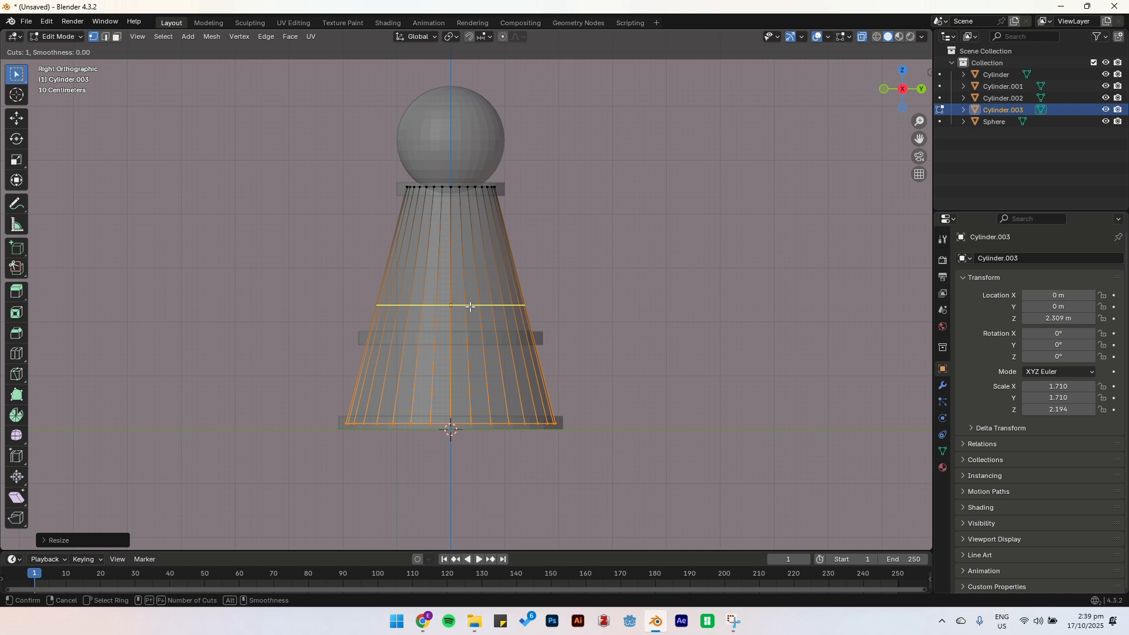
pyautogui.click(471, 306)
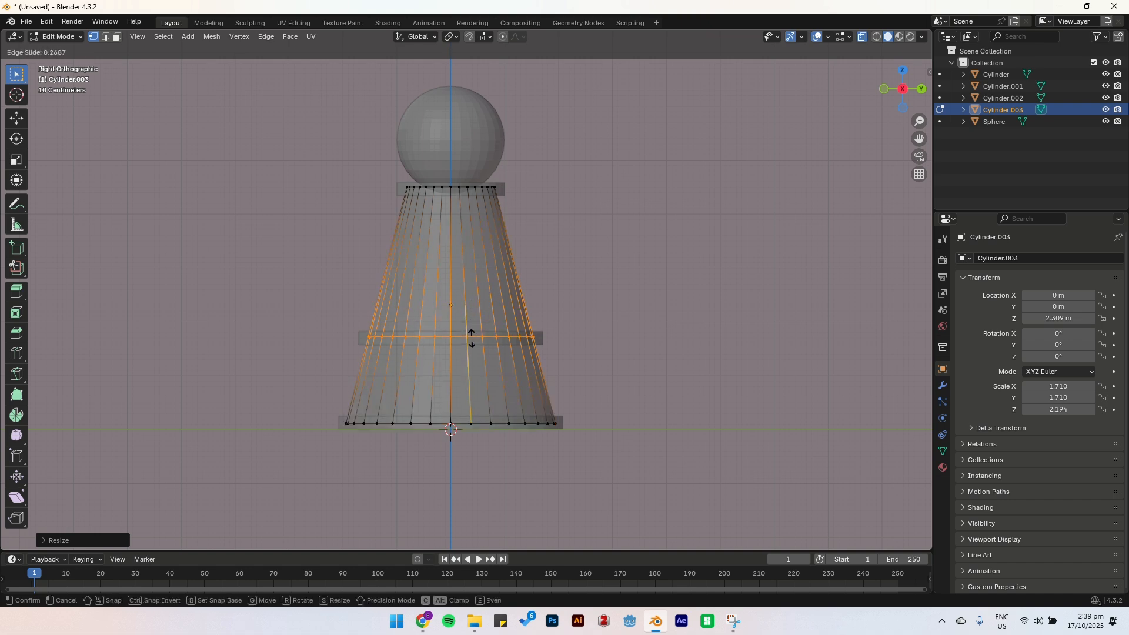
pyautogui.click(475, 338)
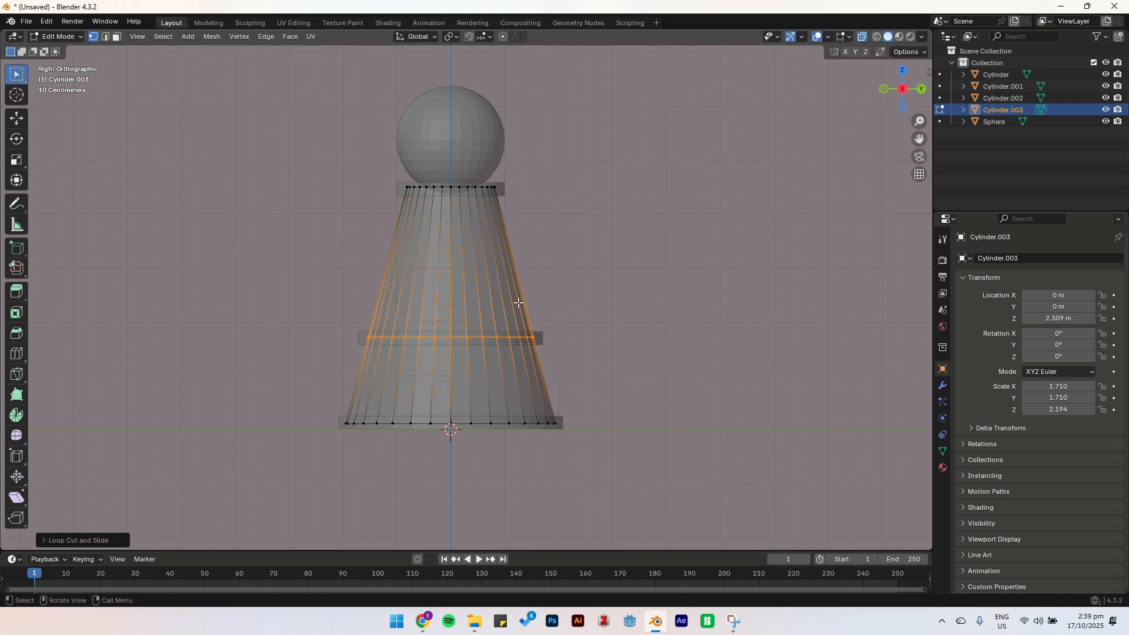
pyautogui.press('s')
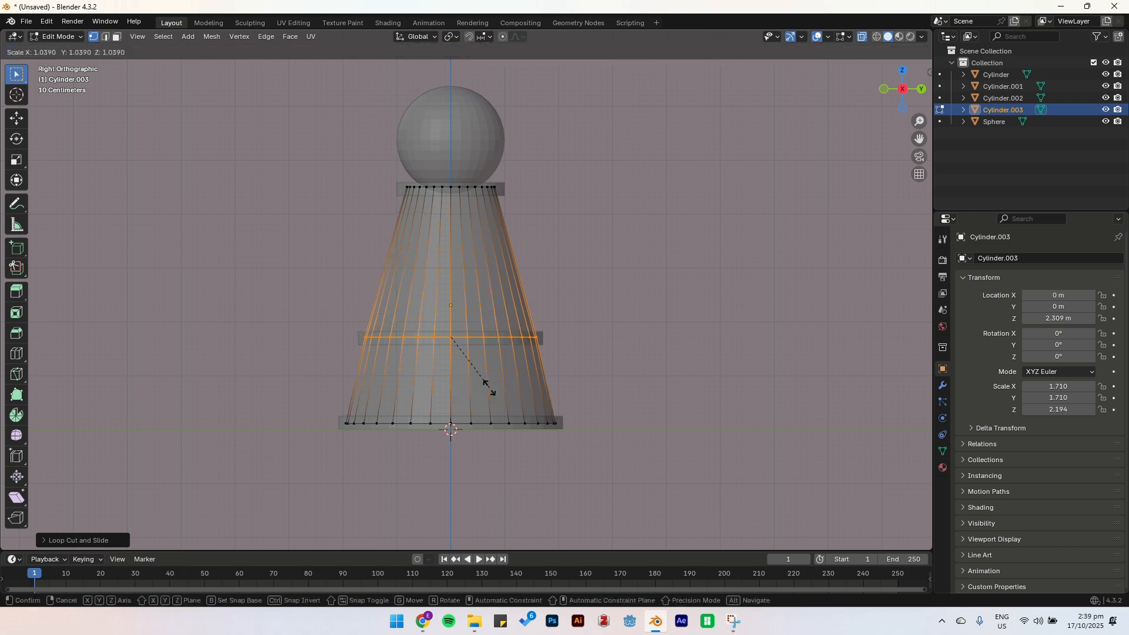
pyautogui.click(492, 388)
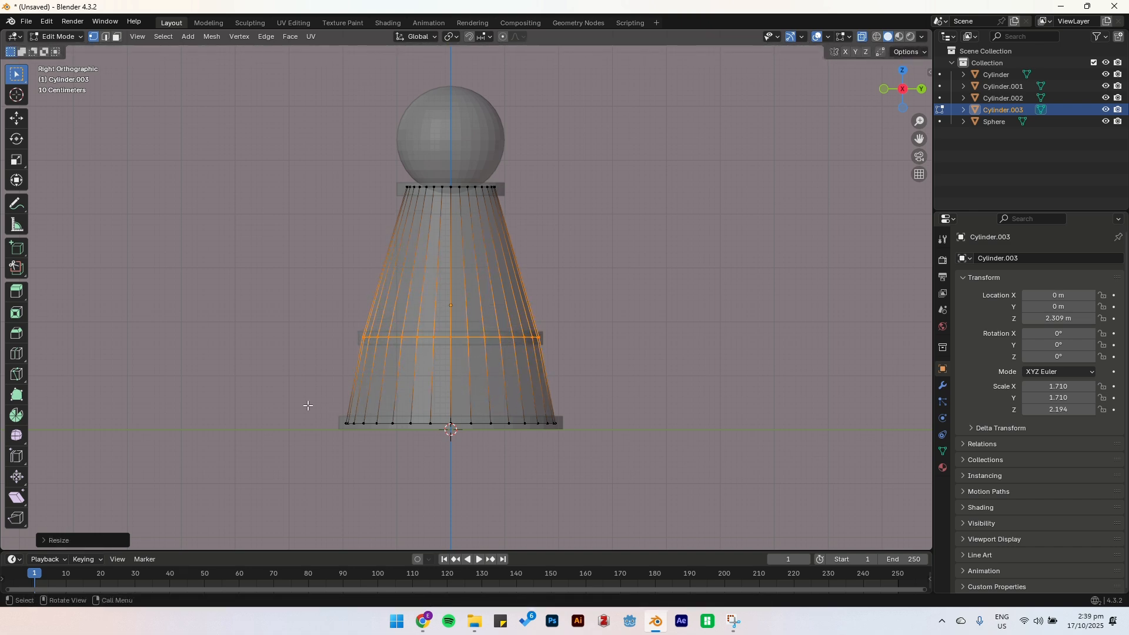
# Add a loop cut midway between the middle and base discs and scale it up to about 1.03.
pyautogui.hotkey('ctrl', 'r')
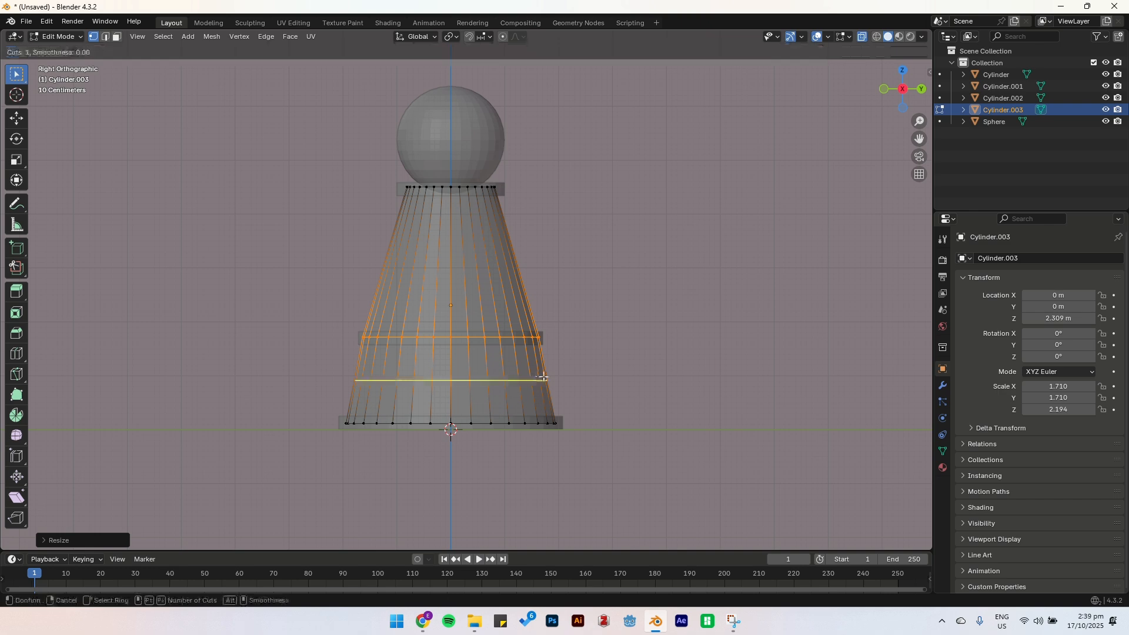
pyautogui.click(542, 379)
pyautogui.click(543, 380)
pyautogui.press('s')
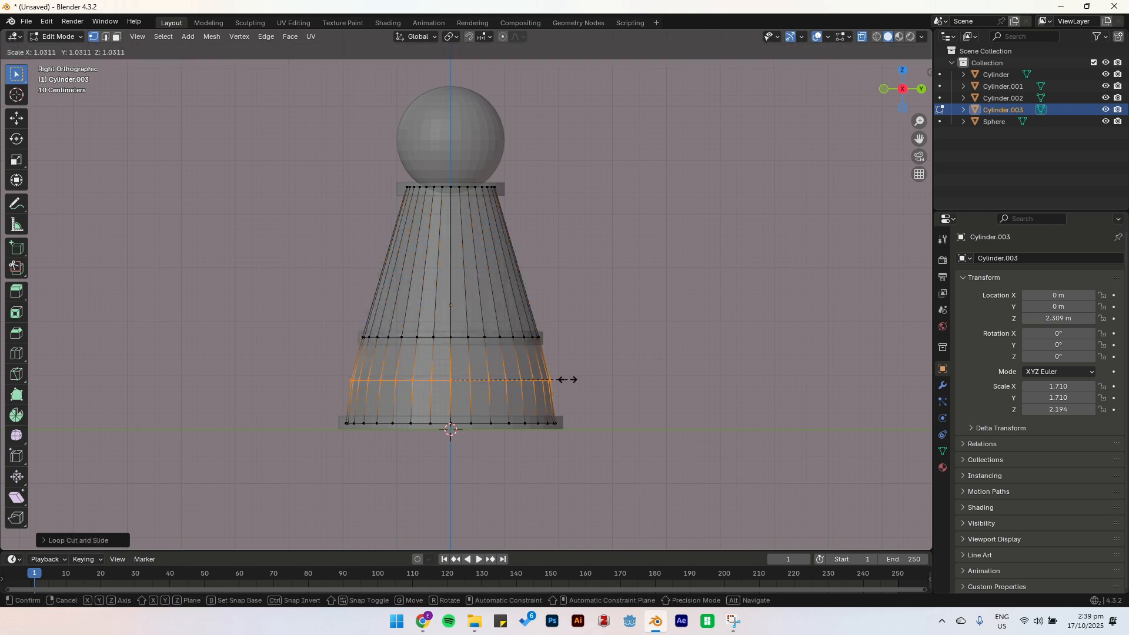
pyautogui.click(560, 380)
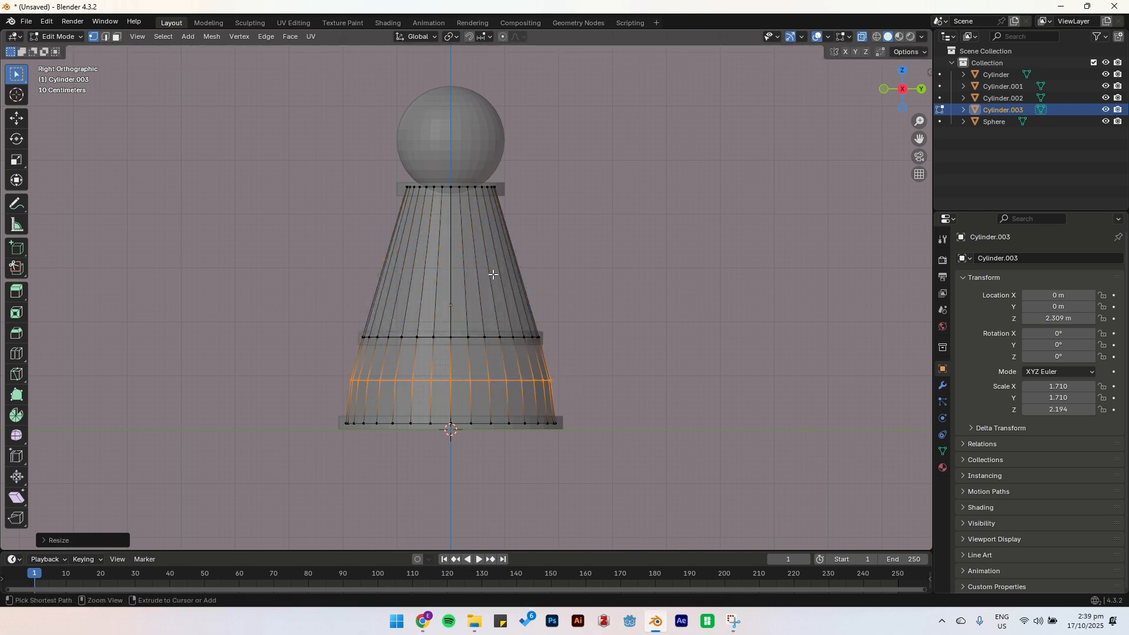
# Add a loop cut to the upper body, slide it up below the collar and narrow it to about the top ring's width.
pyautogui.hotkey('ctrl', 'r')
pyautogui.click(504, 235)
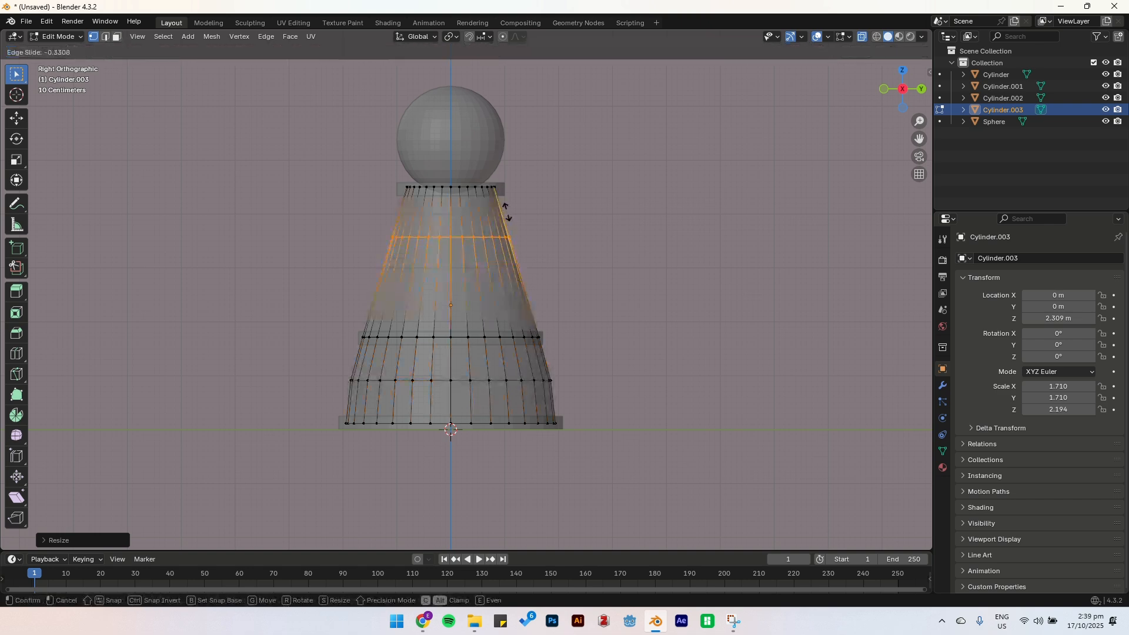
pyautogui.click(506, 205)
pyautogui.press('s')
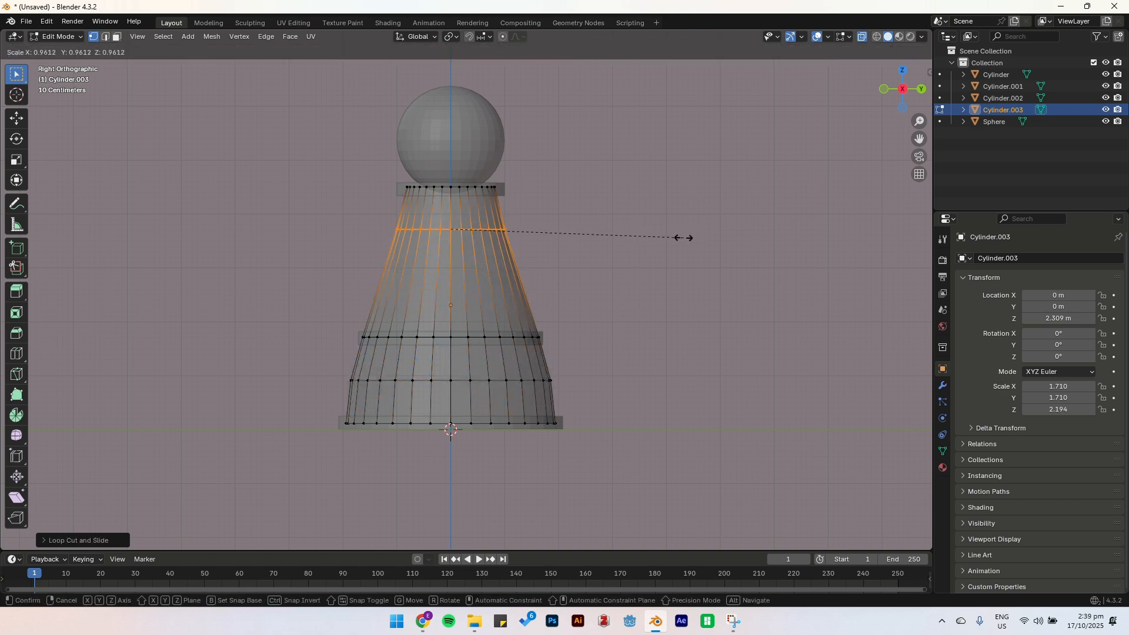
pyautogui.click(632, 238)
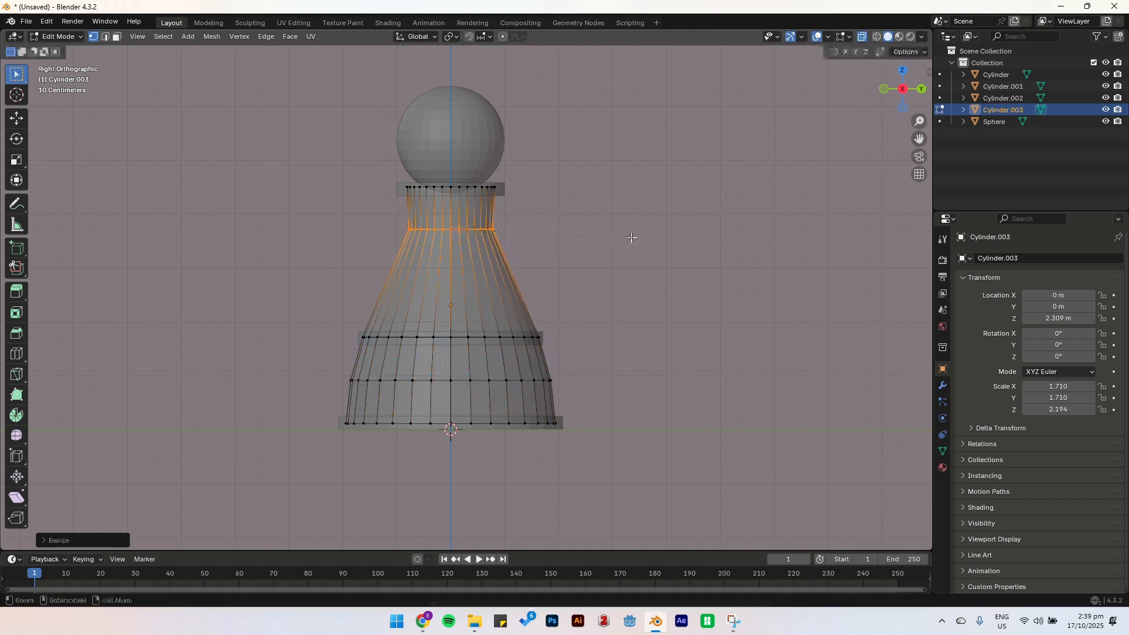
# Add a loop cut midway between the neck ring and the middle disc's ring and narrow it slightly.
pyautogui.hotkey('ctrl', 'r')
pyautogui.click(518, 283)
pyautogui.click(693, 271)
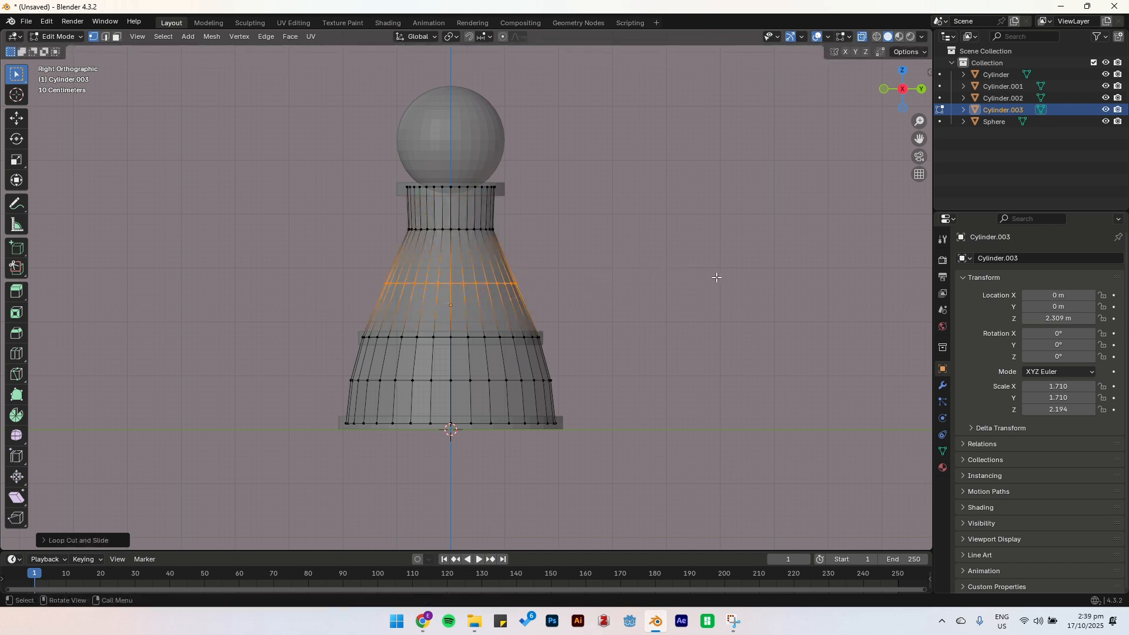
pyautogui.press('s')
pyautogui.click(696, 277)
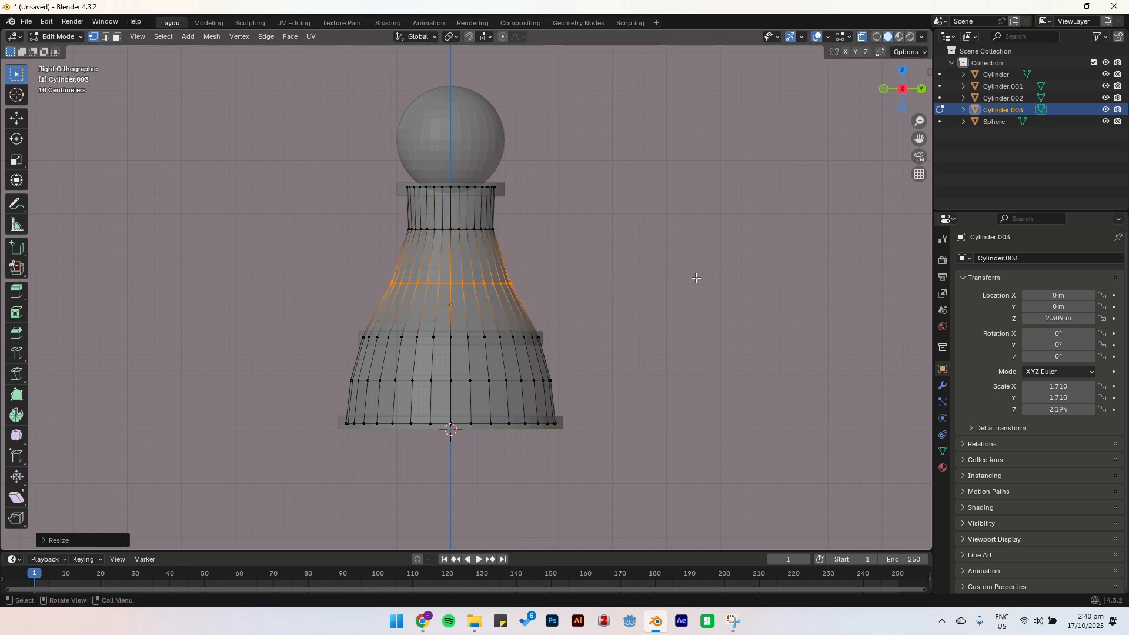
# Add another loop cut roughly midway between the newly narrowed ring and the middle disc's ring.
pyautogui.hotkey('ctrl', 'r')
pyautogui.click(522, 305)
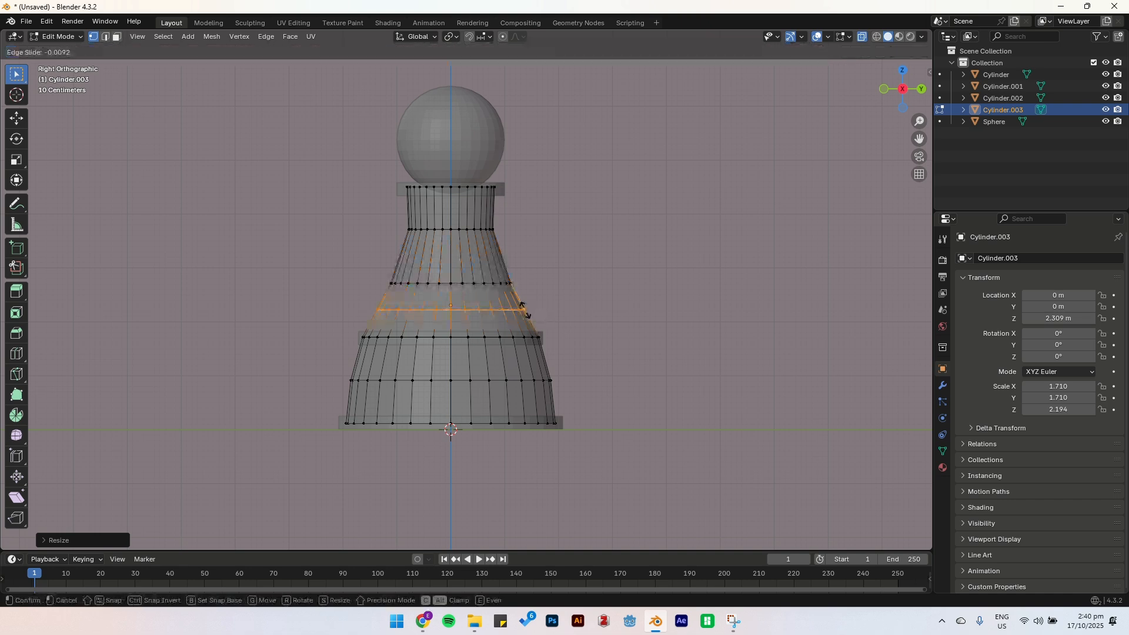
pyautogui.click(651, 291)
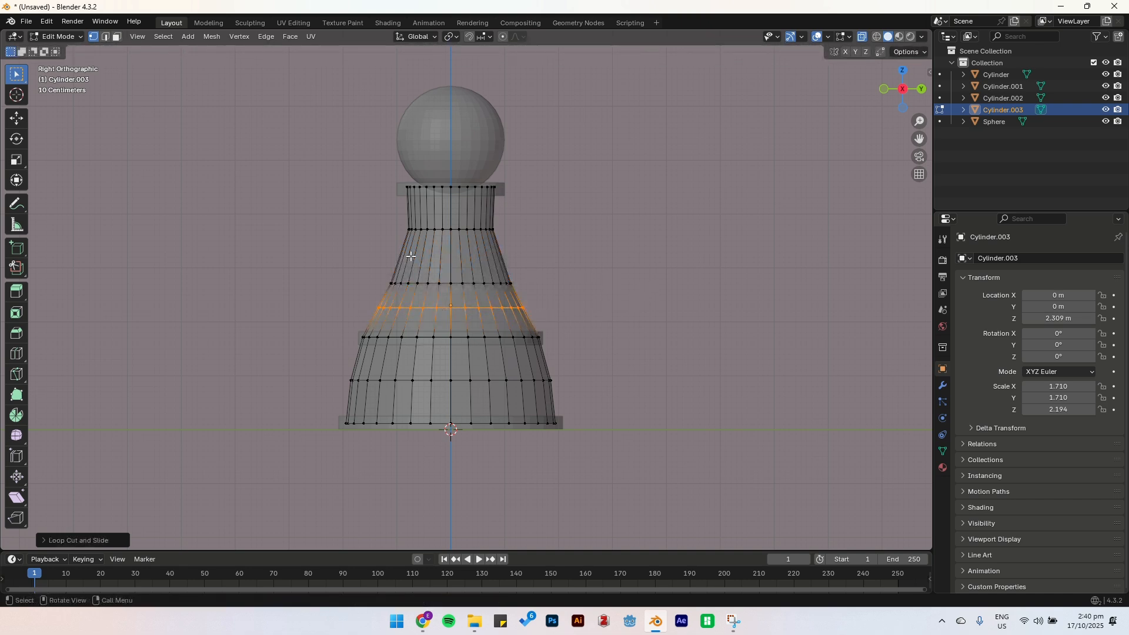
# Select the ring just below the neck ring, raise it about 0.3 m along Z and narrow it further.
pyautogui.moveTo(346, 254); pyautogui.dragTo(589, 289)
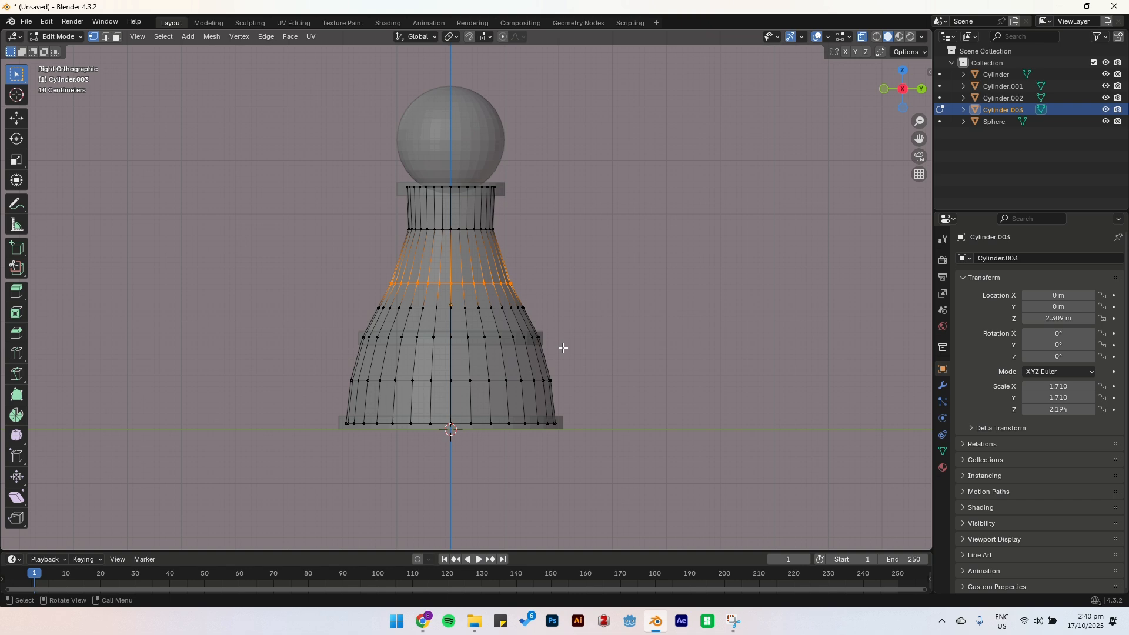
pyautogui.press('g')
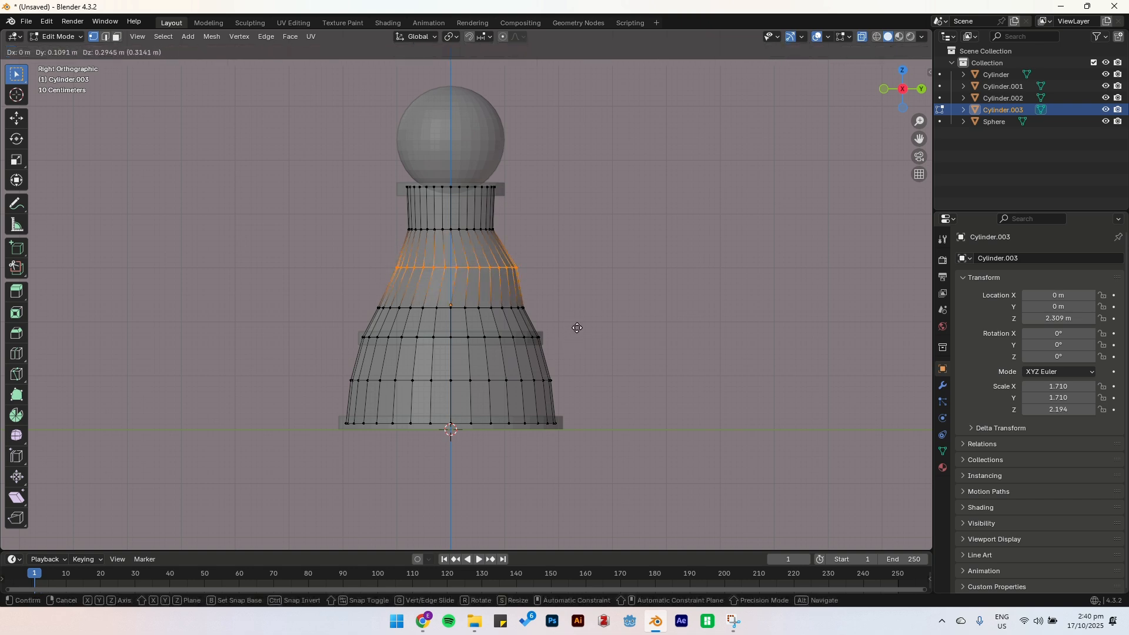
pyautogui.press('z')
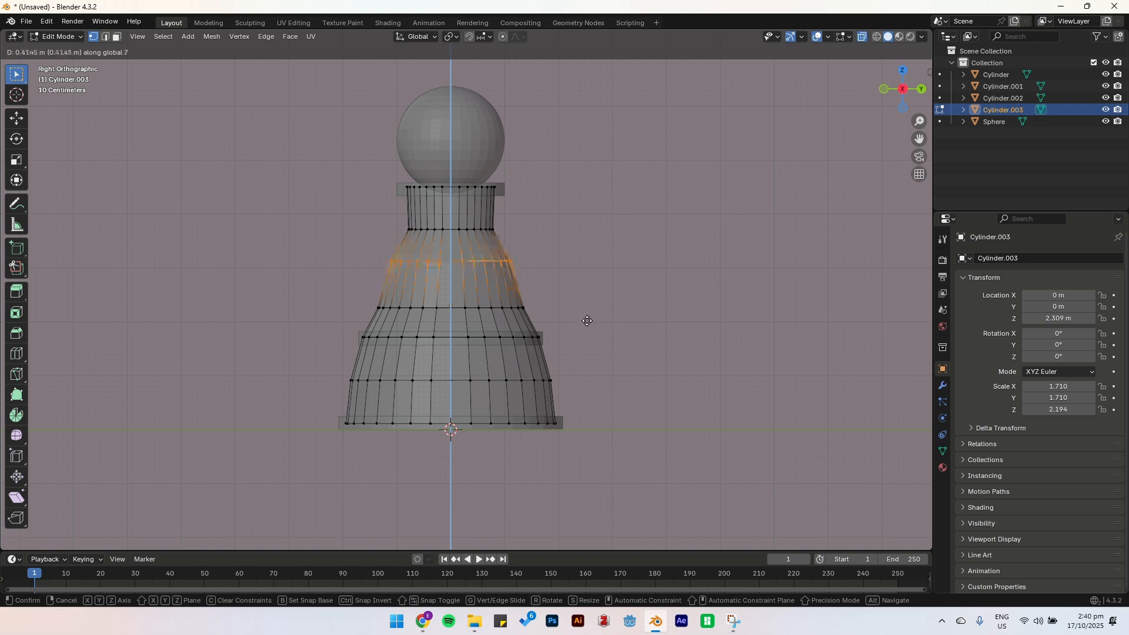
pyautogui.click(590, 327)
pyautogui.press('s')
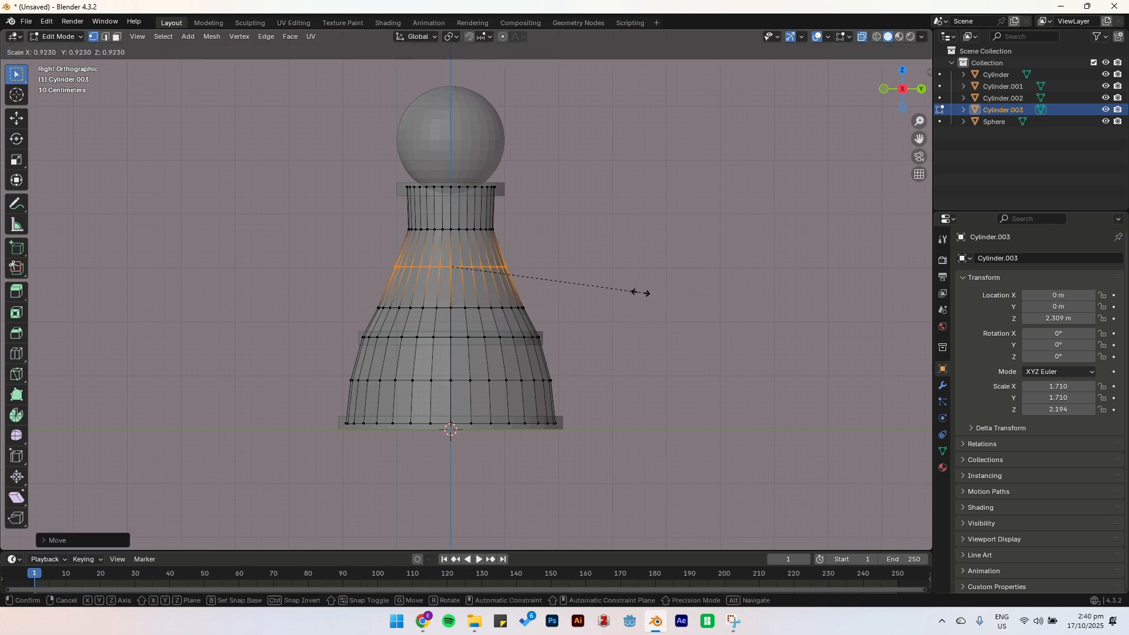
pyautogui.click(625, 291)
# Widen the neck ring very slightly and add a centred loop cut between it and the body's top ring.
pyautogui.keyDown('alt'); pyautogui.click(493, 231); pyautogui.keyUp('alt')
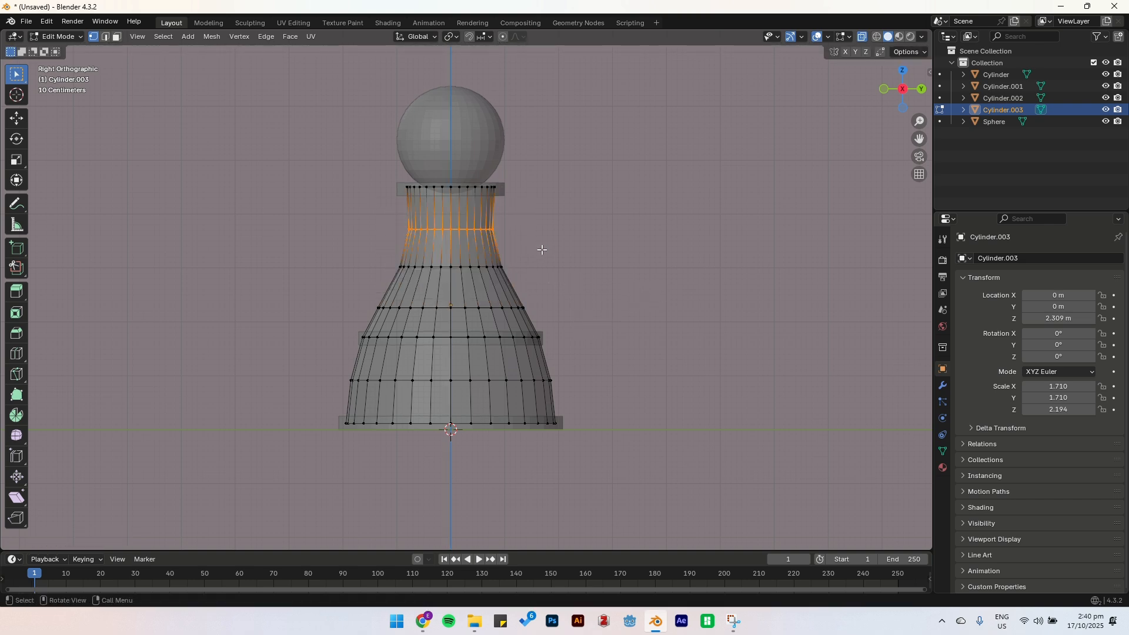
pyautogui.press('s')
pyautogui.click(612, 247)
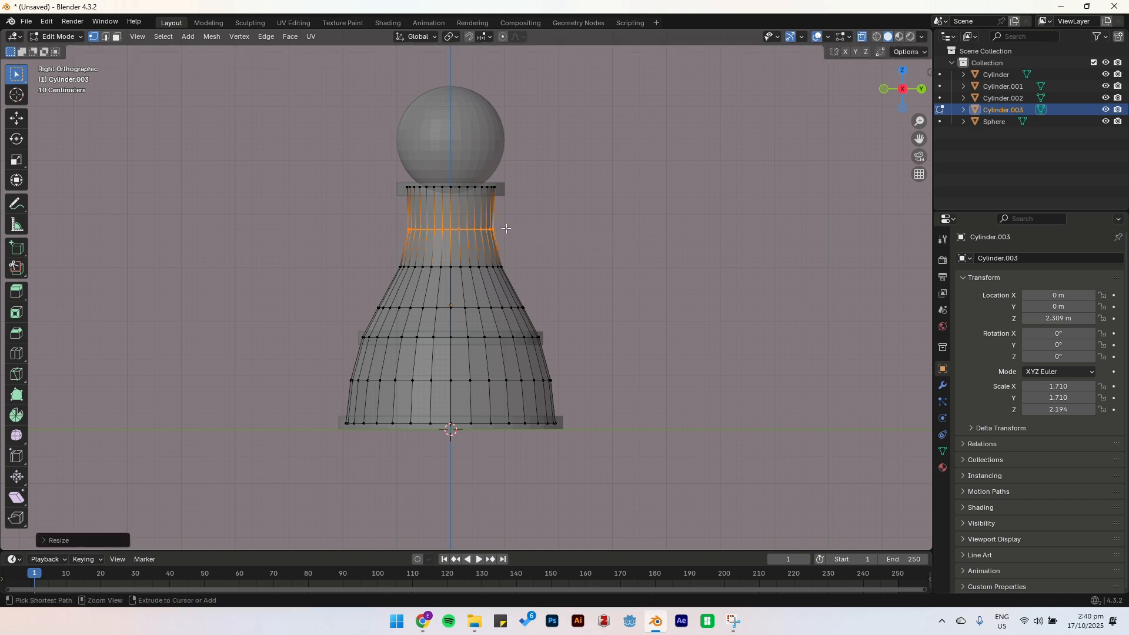
pyautogui.hotkey('ctrl', 'r')
pyautogui.click(481, 218)
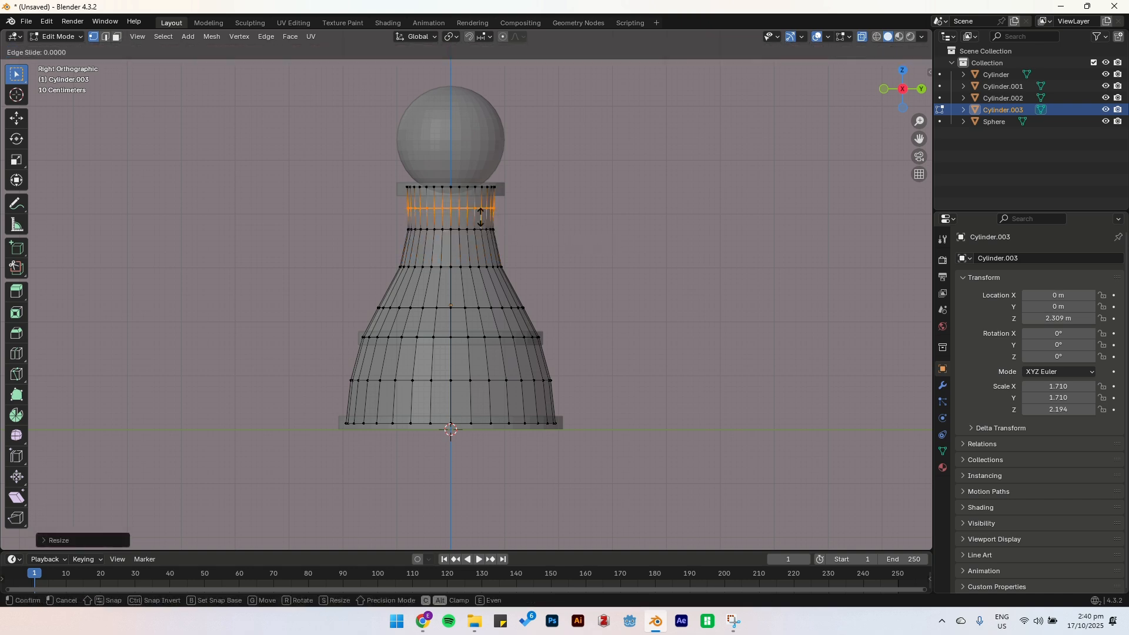
pyautogui.click(592, 219)
# Lower the neck ring slightly along Z and return the body to Object Mode.
pyautogui.scroll(2, 541, 242)
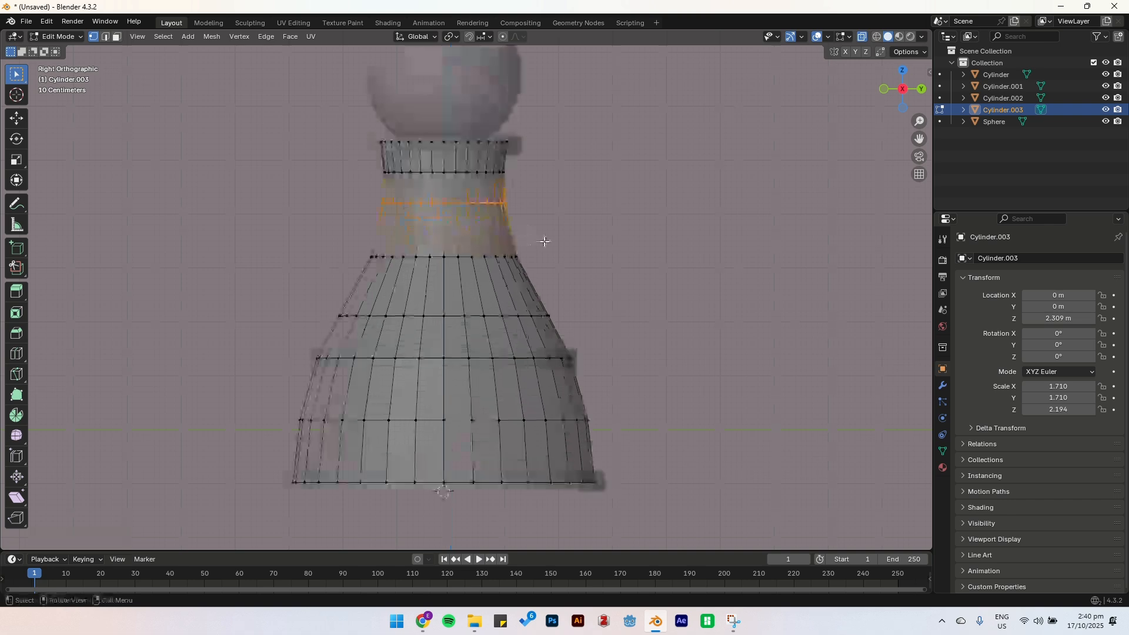
pyautogui.press('g')
pyautogui.press('z')
pyautogui.click(545, 249)
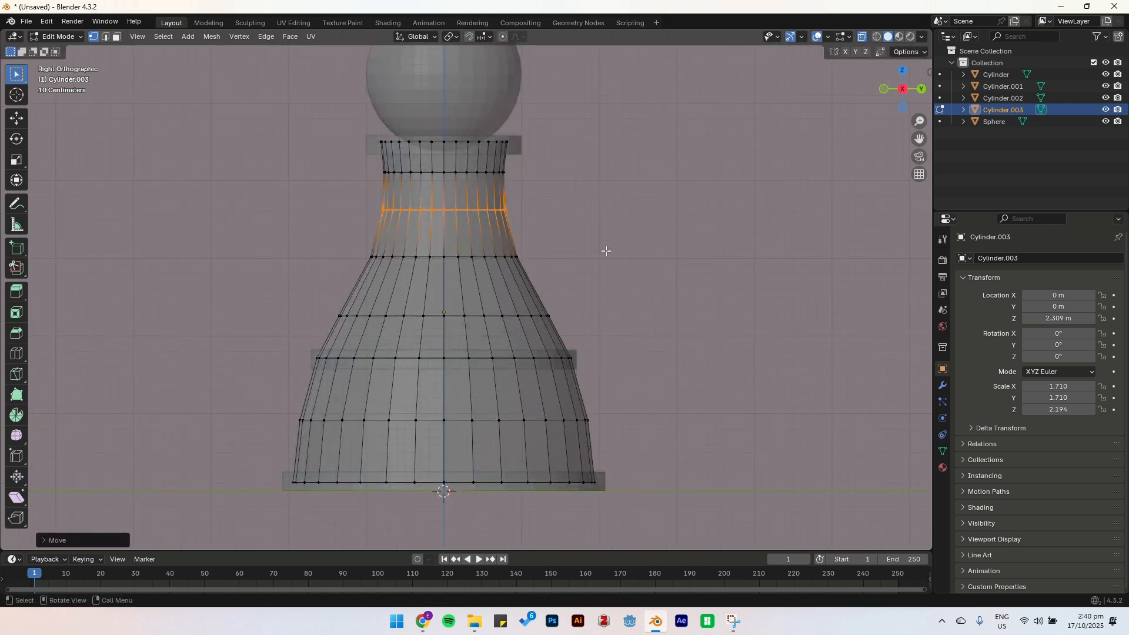
pyautogui.scroll(-3, 352, 240)
pyautogui.press('Tab')
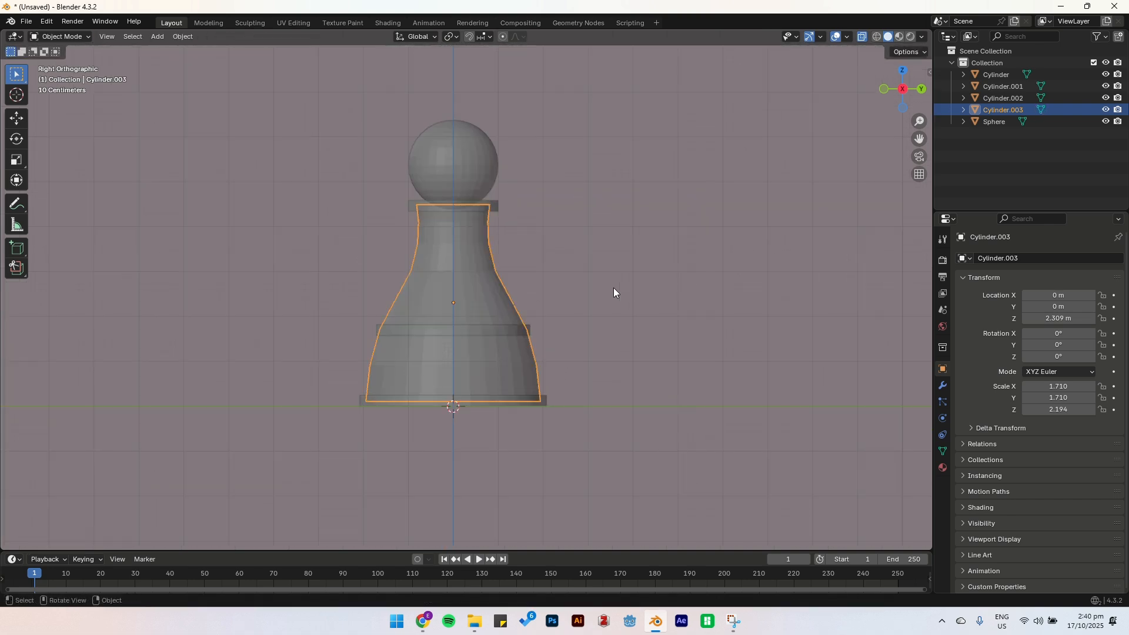